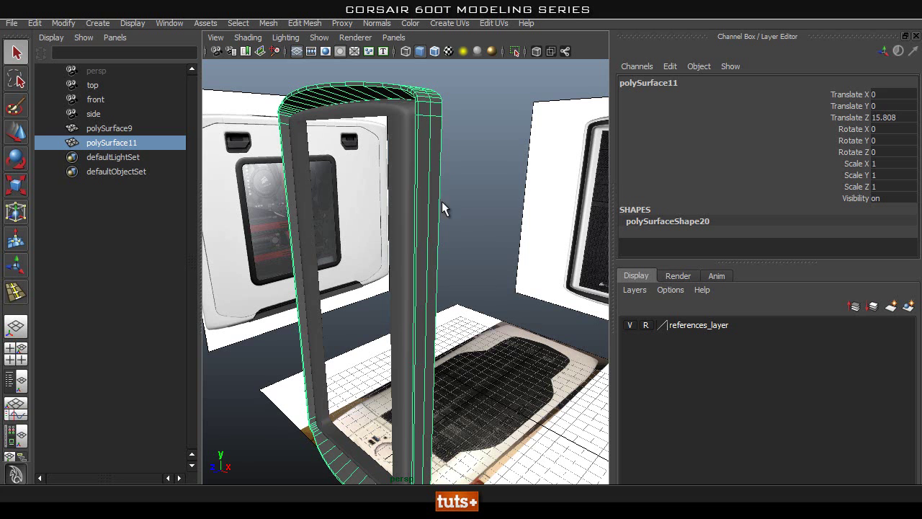
# - Delete the middle edge loop running around the outer side wall of polySurface11
pyautogui.keyDown('alt'); pyautogui.moveTo(478, 202); pyautogui.dragTo(461, 207); pyautogui.keyUp('alt')
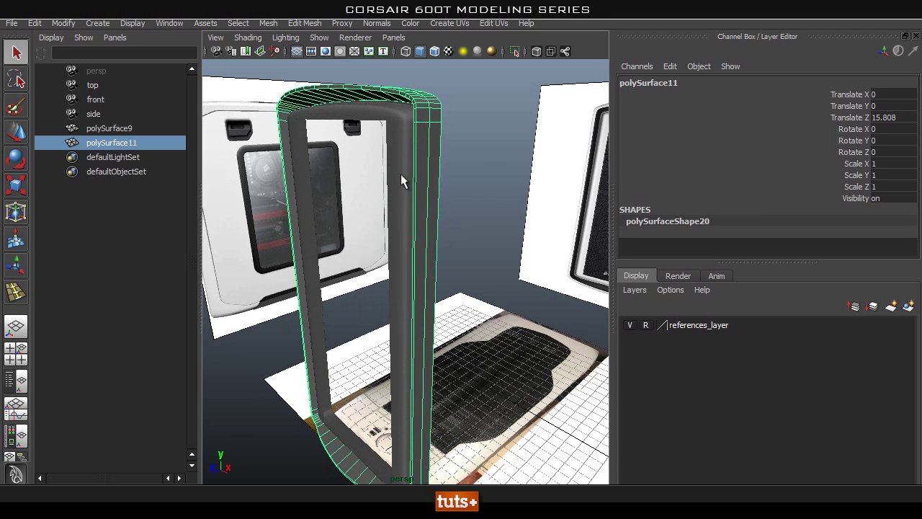
pyautogui.keyDown('alt'); pyautogui.moveTo(435, 200); pyautogui.dragTo(415, 183); pyautogui.keyUp('alt')
pyautogui.moveTo(397, 153); pyautogui.dragTo(354, 150, button='right')
pyautogui.doubleClick(393, 142)
pyautogui.keyDown('alt'); pyautogui.moveTo(354, 150); pyautogui.dragTo(418, 185); pyautogui.keyUp('alt')
pyautogui.press('q')
pyautogui.moveTo(422, 180); pyautogui.dragTo(468, 160, button='right')
pyautogui.moveTo(370, 146)
pyautogui.keyDown('alt'); pyautogui.mouseDown()
pyautogui.moveTo(329, 145)
pyautogui.moveTo(353, 153)
pyautogui.mouseUp(); pyautogui.keyUp('alt')
pyautogui.click(362, 153)
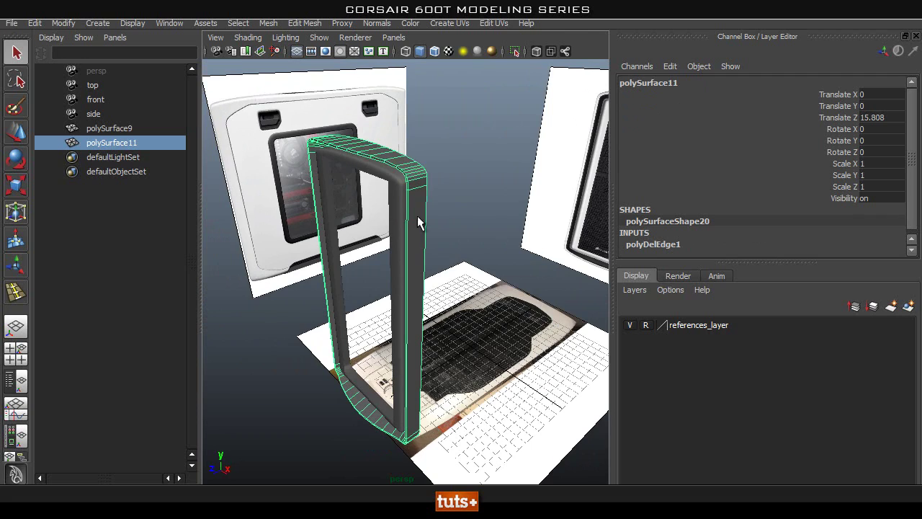
# - Examine the frame's side wall and corners from several angles against the front and side reference images
pyautogui.keyDown('alt'); pyautogui.moveTo(258, 117); pyautogui.dragTo(353, 137); pyautogui.keyUp('alt')
pyautogui.click(420, 164)
pyautogui.keyDown('alt'); pyautogui.moveTo(496, 169); pyautogui.dragTo(468, 166); pyautogui.keyUp('alt')
pyautogui.click(505, 169)
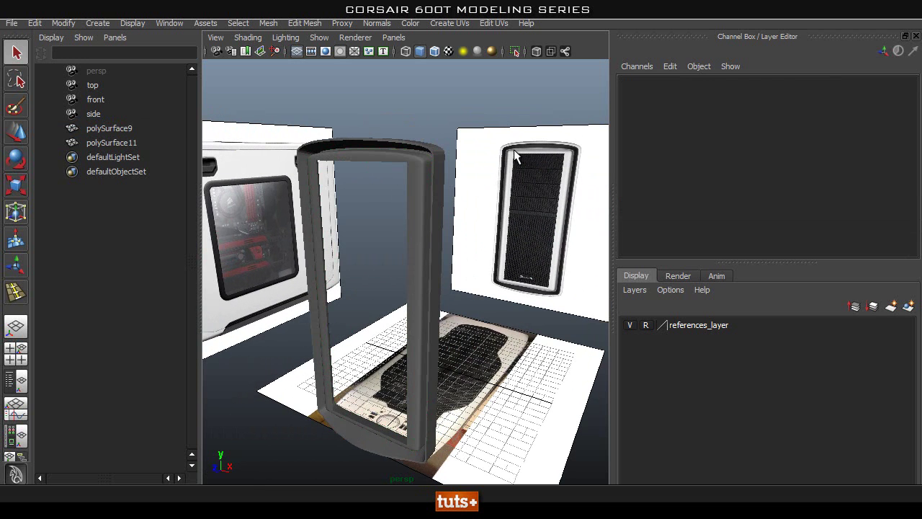
pyautogui.keyDown('alt'); pyautogui.moveTo(530, 157); pyautogui.dragTo(395, 173); pyautogui.keyUp('alt')
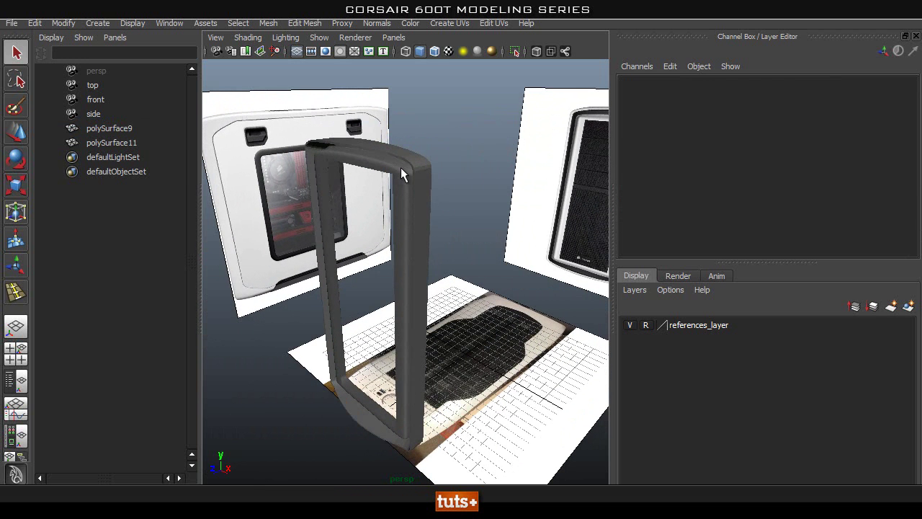
pyautogui.click(418, 171)
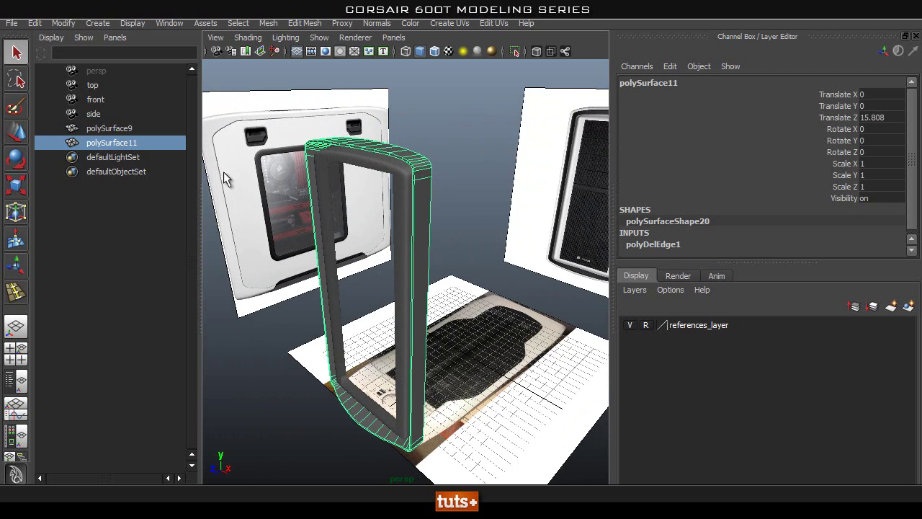
pyautogui.keyDown('alt'); pyautogui.moveTo(242, 128); pyautogui.dragTo(376, 134); pyautogui.keyUp('alt')
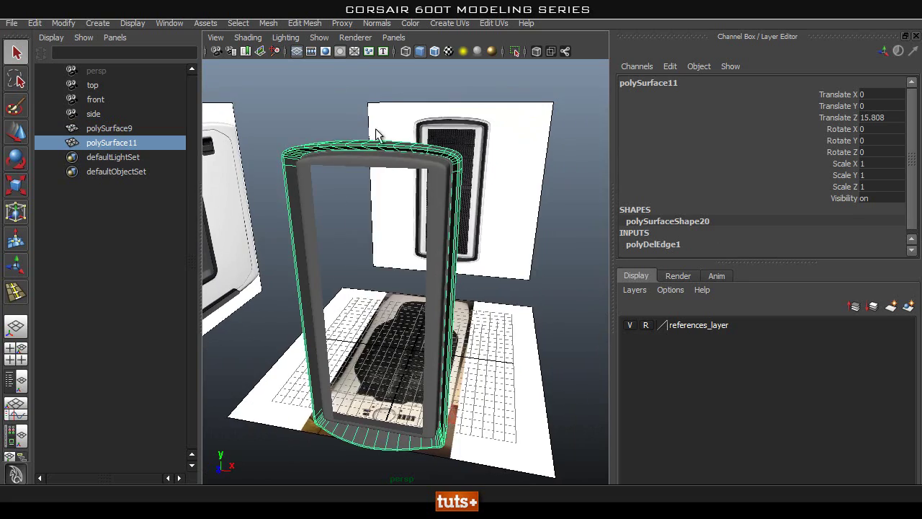
pyautogui.keyDown('alt'); pyautogui.moveTo(518, 128); pyautogui.dragTo(368, 160); pyautogui.keyUp('alt')
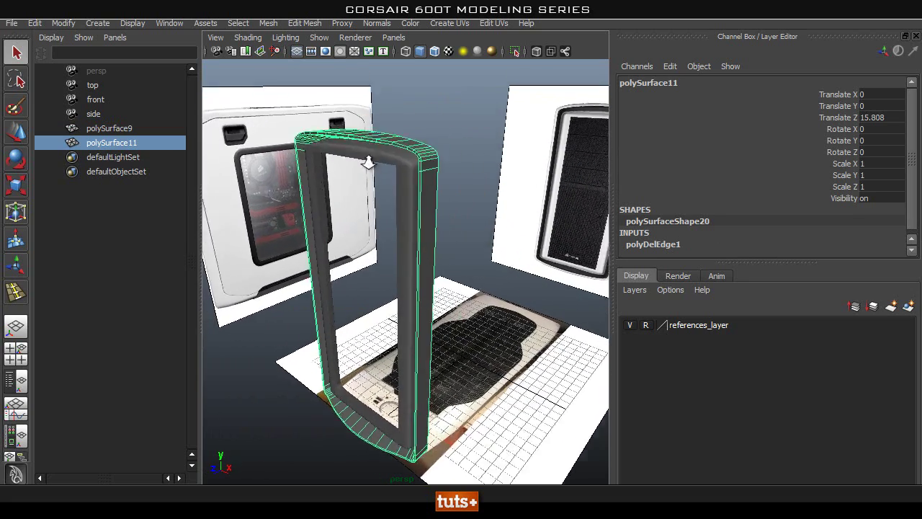
pyautogui.keyDown('alt'); pyautogui.moveTo(368, 160); pyautogui.dragTo(408, 159, button='right'); pyautogui.keyUp('alt')
pyautogui.keyDown('alt'); pyautogui.moveTo(425, 157); pyautogui.dragTo(364, 164); pyautogui.keyUp('alt')
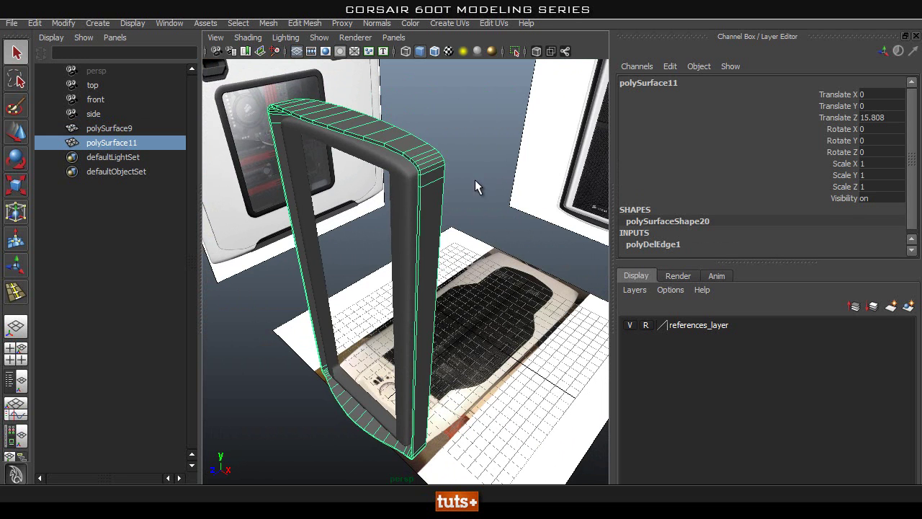
pyautogui.keyDown('alt'); pyautogui.moveTo(429, 193); pyautogui.dragTo(384, 146); pyautogui.keyUp('alt')
# - Switch the frame to edge editing and keep the Edit Mesh commands open in a floating window
pyautogui.moveTo(421, 149); pyautogui.dragTo(422, 132, button='right')
pyautogui.click(294, 21)
pyautogui.click(302, 23)
pyautogui.click(306, 23)
pyautogui.click(313, 45)
pyautogui.click(314, 25)
pyautogui.click(319, 42)
pyautogui.click(314, 25)
pyautogui.click(317, 44)
pyautogui.click(314, 27)
pyautogui.click(335, 31)
pyautogui.moveTo(536, 24); pyautogui.dragTo(594, 26)
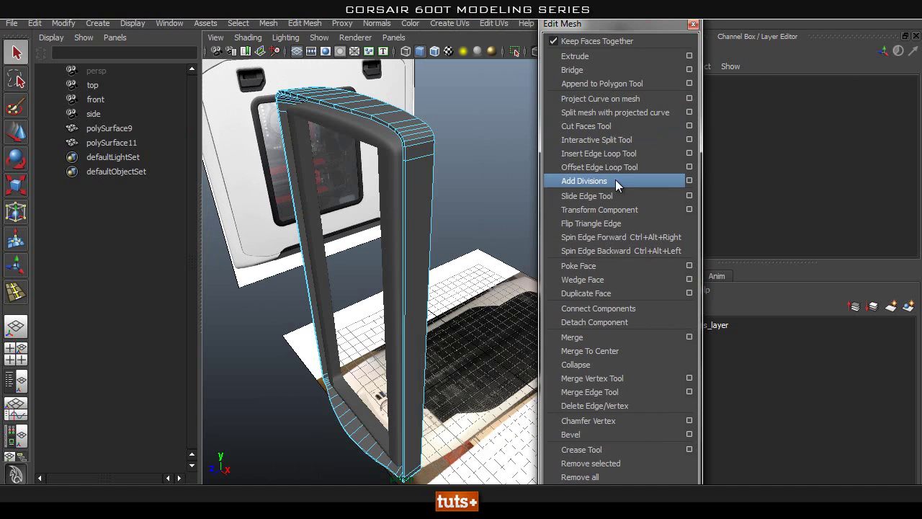
# - Insert an edge loop around the middle of the frame's outer side wall
pyautogui.click(598, 167)
pyautogui.moveTo(423, 138); pyautogui.dragTo(422, 138)
pyautogui.press('q')
# - Duplicate the front face loop of the frame's outer side wall as a separate mesh and delete the construction history
pyautogui.moveTo(413, 132); pyautogui.dragTo(416, 151, button='right')
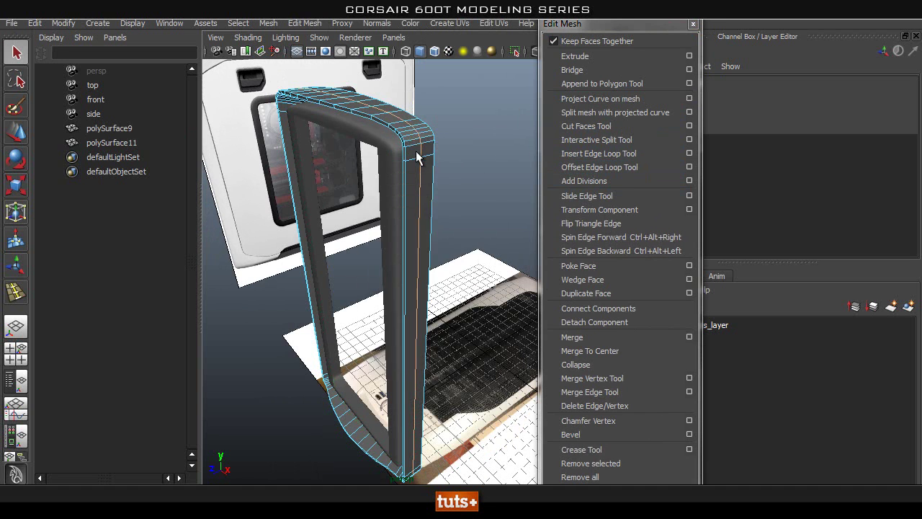
pyautogui.click(413, 193)
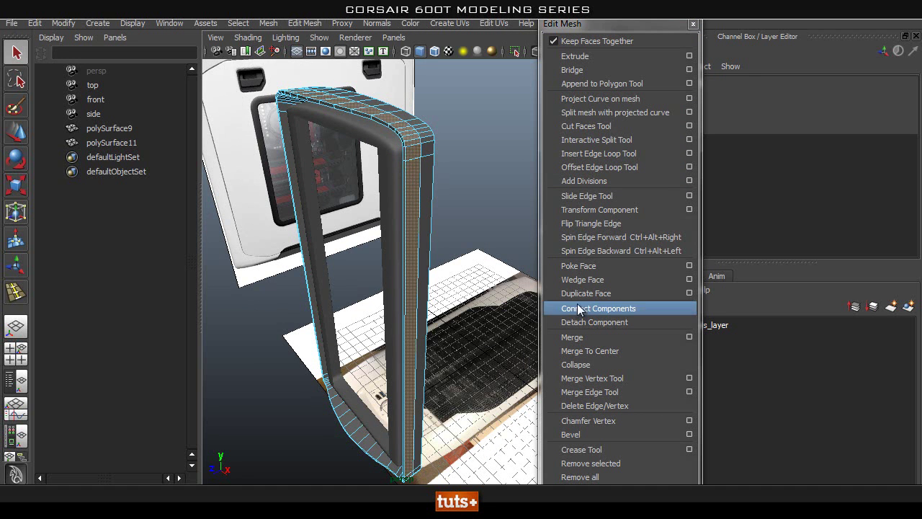
pyautogui.click(602, 294)
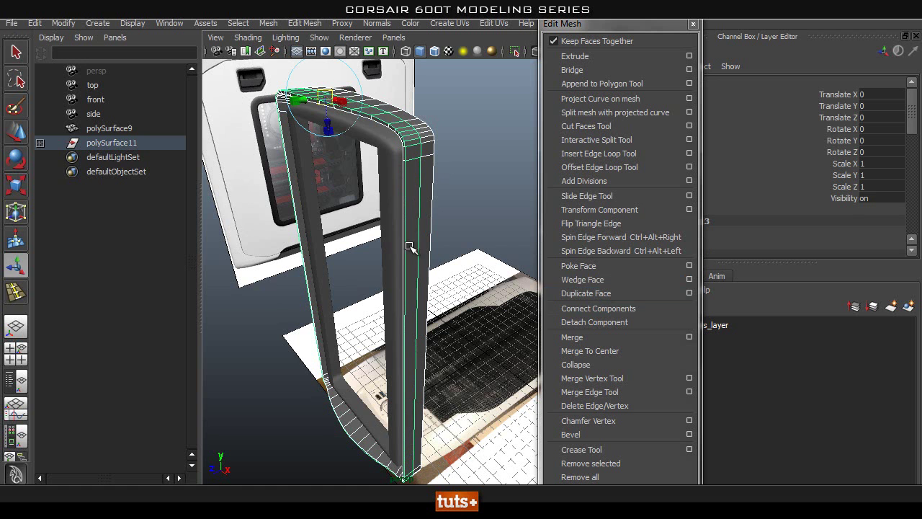
pyautogui.click(35, 23)
pyautogui.moveTo(130, 187)
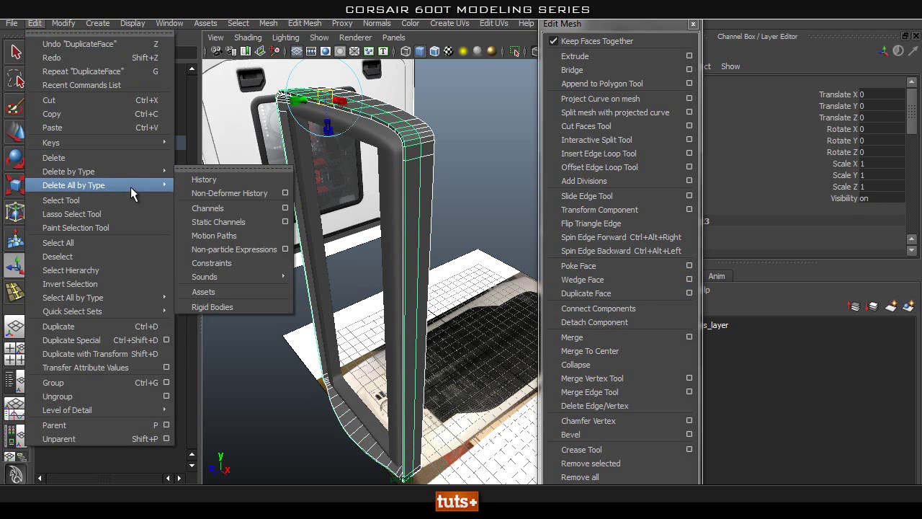
pyautogui.click(225, 116)
# - Unparent polySurface12 and polySurface13 from polySurface11 and delete the leftover parent group
pyautogui.click(41, 142)
pyautogui.click(110, 155)
pyautogui.click(114, 171)
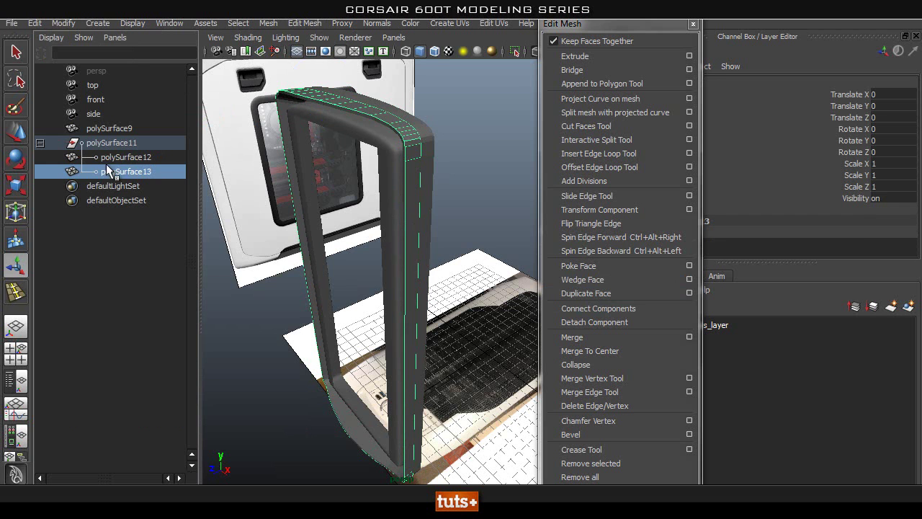
pyautogui.keyDown('ctrl'); pyautogui.click(109, 157); pyautogui.keyUp('ctrl')
pyautogui.hotkey('shift', 'p')
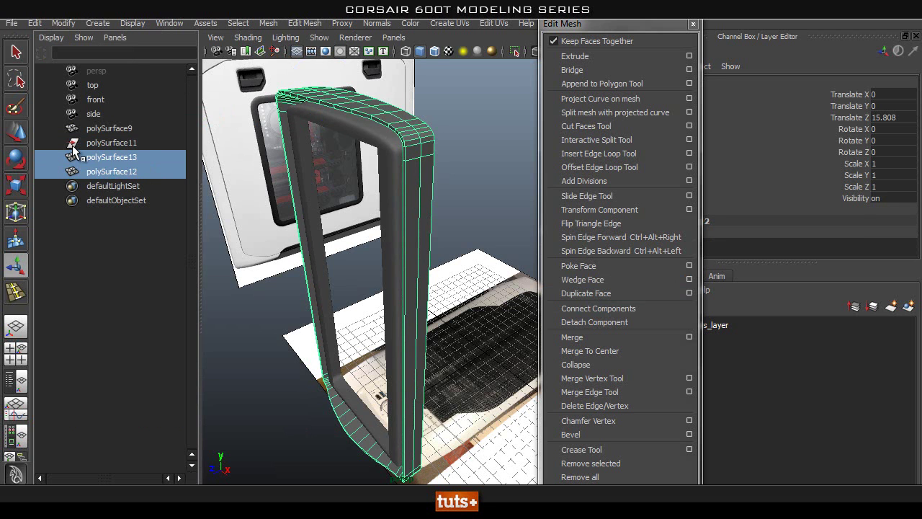
pyautogui.click(73, 145)
pyautogui.press('Delete')
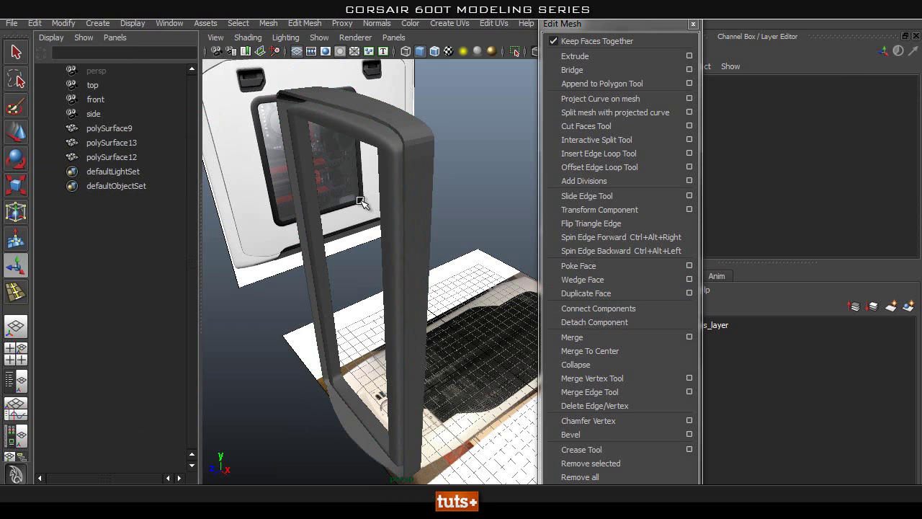
# - Examine the duplicated strip polySurface13 on the frame and compare it with polySurface12
pyautogui.click(137, 147)
pyautogui.moveTo(373, 227)
pyautogui.keyDown('alt'); pyautogui.mouseDown()
pyautogui.moveTo(454, 216)
pyautogui.moveTo(386, 209)
pyautogui.moveTo(437, 224)
pyautogui.moveTo(502, 212)
pyautogui.moveTo(385, 216)
pyautogui.mouseUp(); pyautogui.keyUp('alt')
pyautogui.scroll(2, 389, 124)
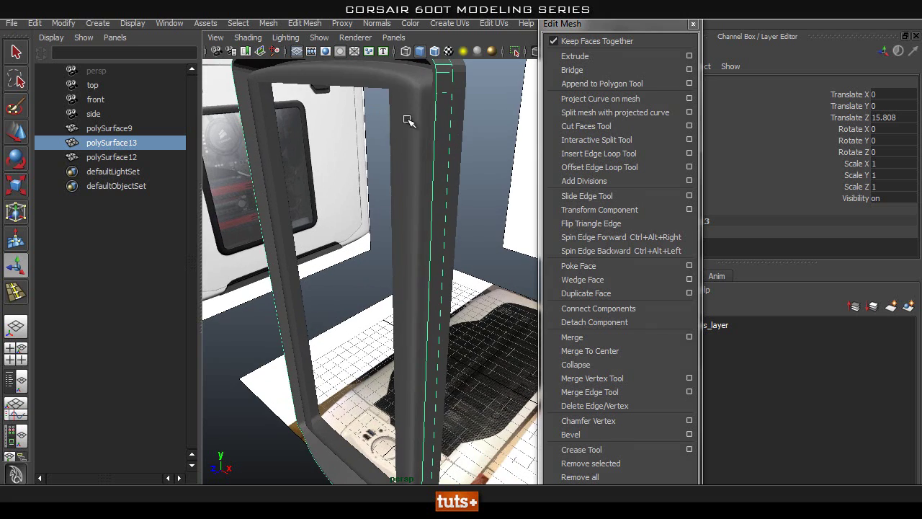
pyautogui.click(433, 81)
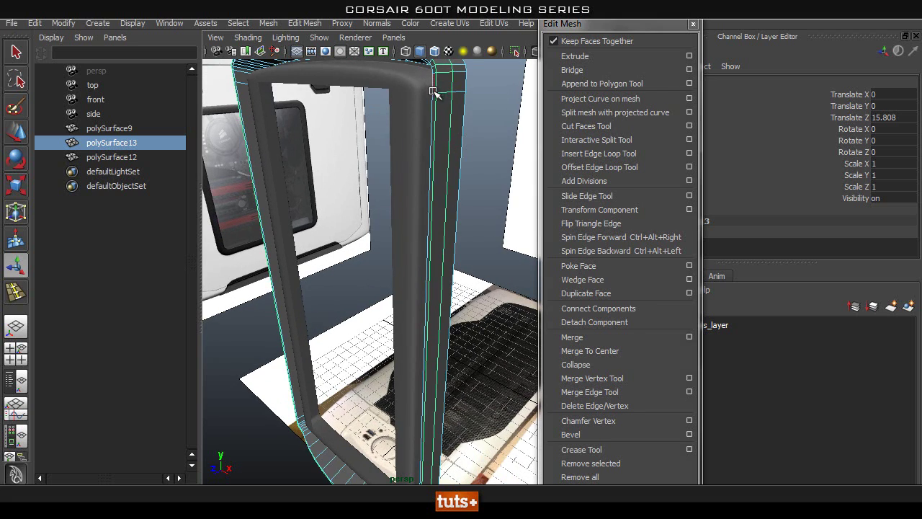
pyautogui.keyDown('alt'); pyautogui.moveTo(435, 159); pyautogui.dragTo(407, 178); pyautogui.keyUp('alt')
pyautogui.click(111, 155)
pyautogui.click(124, 143)
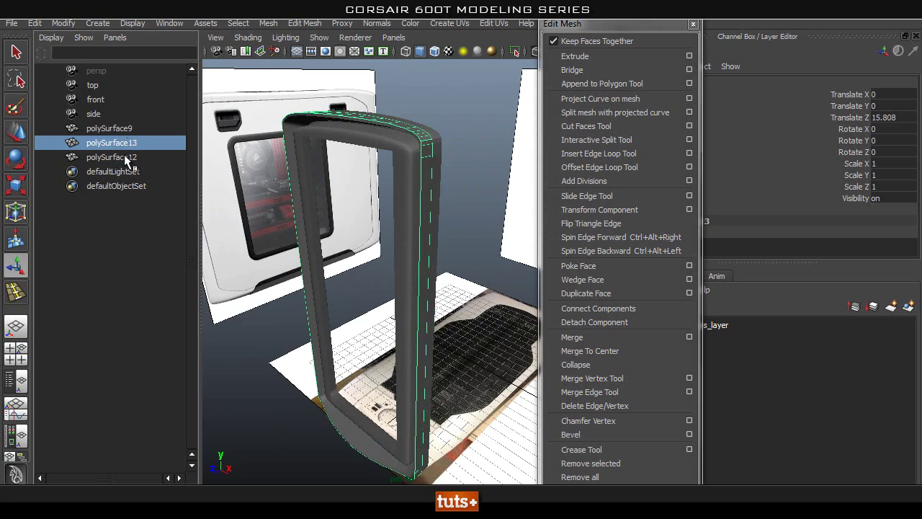
pyautogui.moveTo(445, 209)
pyautogui.keyDown('alt'); pyautogui.mouseDown()
pyautogui.moveTo(598, 200)
pyautogui.moveTo(433, 204)
pyautogui.mouseUp(); pyautogui.keyUp('alt')
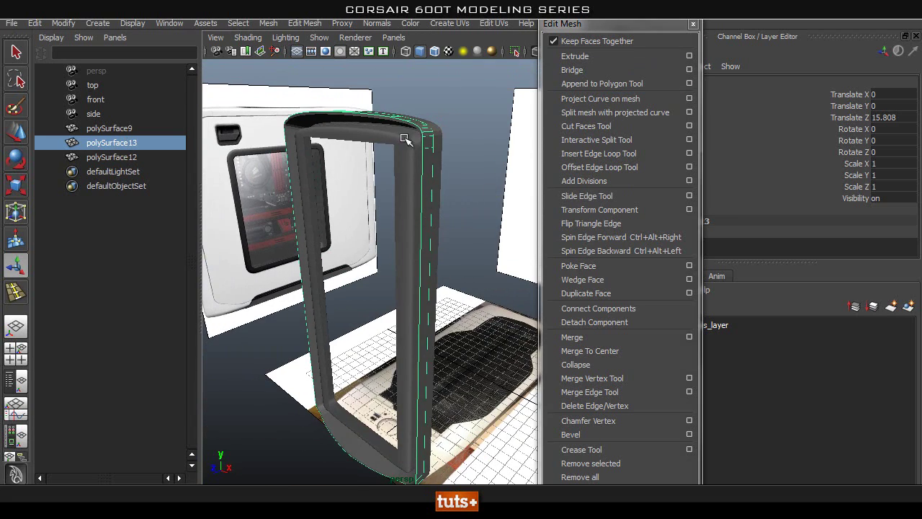
# - Extrude the faces of polySurface13 outward to a thickness of about -1.68, working in the front view
pyautogui.press('q')
pyautogui.click(119, 132)
pyautogui.click(122, 142)
pyautogui.click(575, 57)
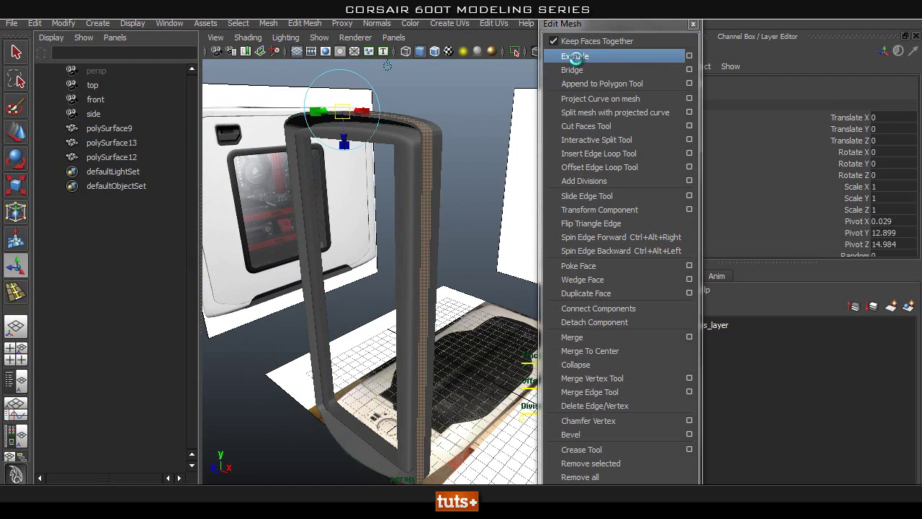
pyautogui.press('space')
pyautogui.click(449, 180)
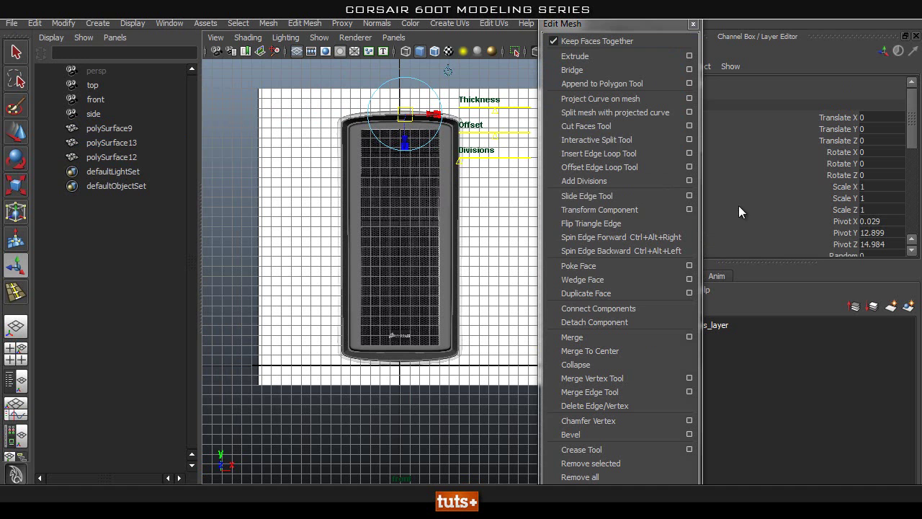
pyautogui.moveTo(496, 109)
pyautogui.mouseDown()
pyautogui.moveTo(505, 109)
pyautogui.moveTo(495, 110)
pyautogui.mouseUp()
# - Reduce the extrusion's thickness to a thin rim fitting the case outline in the front view, and return to object selection
pyautogui.scroll(-5, 831, 238)
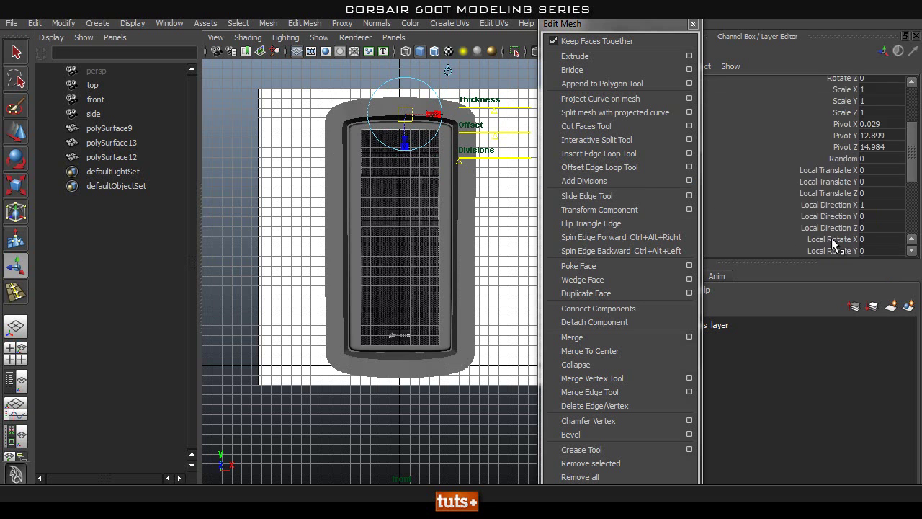
pyautogui.click(840, 241)
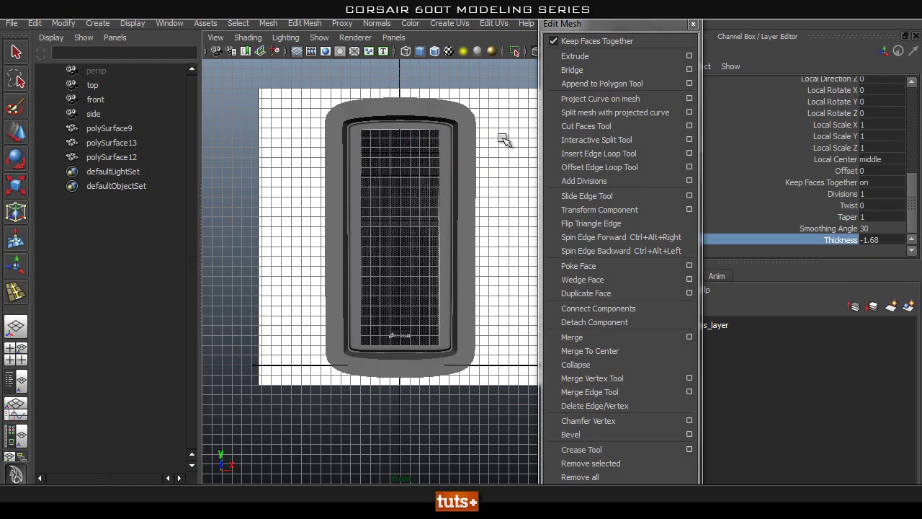
pyautogui.scroll(-2, 502, 141)
pyautogui.moveTo(502, 142); pyautogui.dragTo(542, 165, button='middle')
pyautogui.scroll(3, 498, 133)
pyautogui.keyDown('alt'); pyautogui.moveTo(462, 224); pyautogui.dragTo(453, 248, button='middle'); pyautogui.keyUp('alt')
pyautogui.keyDown('alt'); pyautogui.moveTo(474, 166); pyautogui.dragTo(493, 170, button='middle'); pyautogui.keyUp('alt')
pyautogui.press('space')
pyautogui.moveTo(492, 170); pyautogui.dragTo(495, 139)
pyautogui.keyDown('alt'); pyautogui.moveTo(497, 148); pyautogui.dragTo(496, 183); pyautogui.keyUp('alt')
pyautogui.moveTo(394, 144); pyautogui.dragTo(454, 128, button='right')
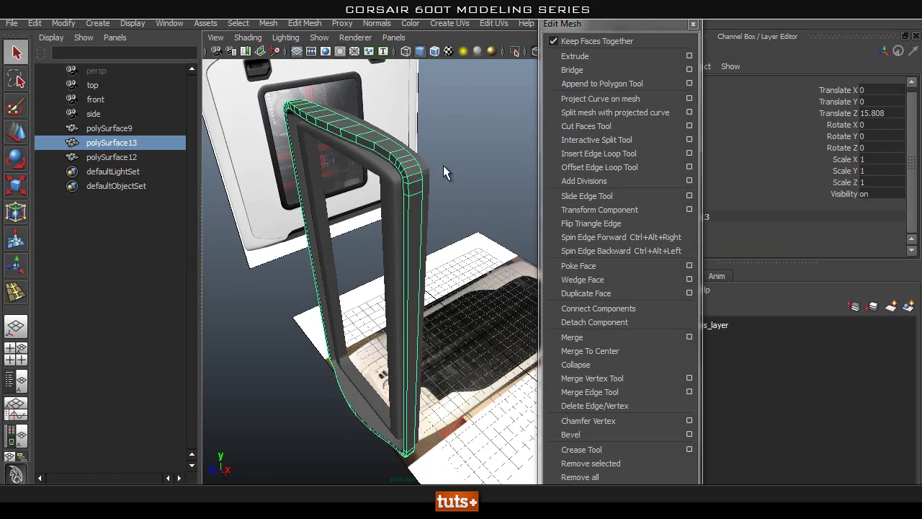
pyautogui.keyDown('alt'); pyautogui.moveTo(444, 173); pyautogui.dragTo(414, 173); pyautogui.keyUp('alt')
# - Show polySurface13 in the side view and close the floating Edit Mesh window
pyautogui.press('space')
pyautogui.moveTo(346, 152); pyautogui.dragTo(431, 164)
pyautogui.scroll(-3, 397, 292)
pyautogui.keyDown('alt'); pyautogui.moveTo(397, 293); pyautogui.dragTo(394, 333, button='middle'); pyautogui.keyUp('alt')
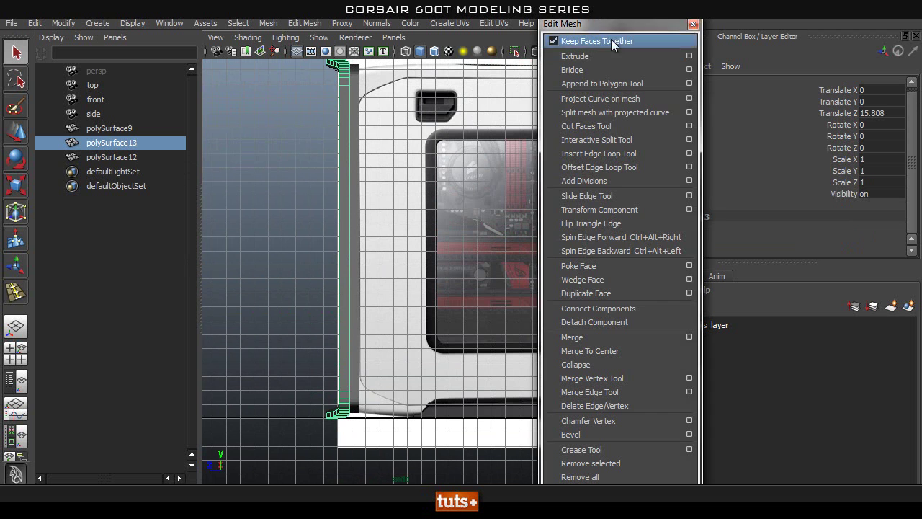
pyautogui.click(691, 25)
pyautogui.scroll(-1, 468, 116)
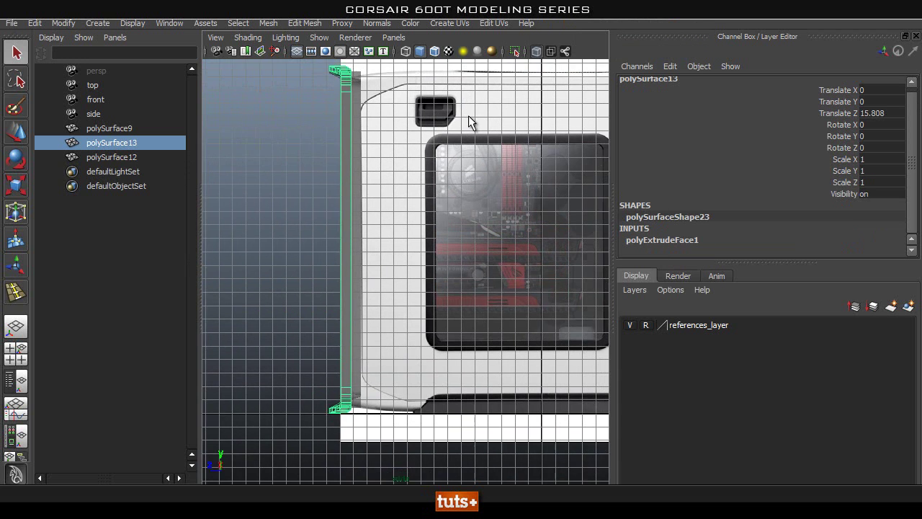
pyautogui.keyDown('alt'); pyautogui.moveTo(463, 118); pyautogui.dragTo(501, 188, button='middle'); pyautogui.keyUp('alt')
pyautogui.scroll(5, 418, 167)
pyautogui.moveTo(389, 144); pyautogui.dragTo(394, 126, button='right')
pyautogui.click(391, 133)
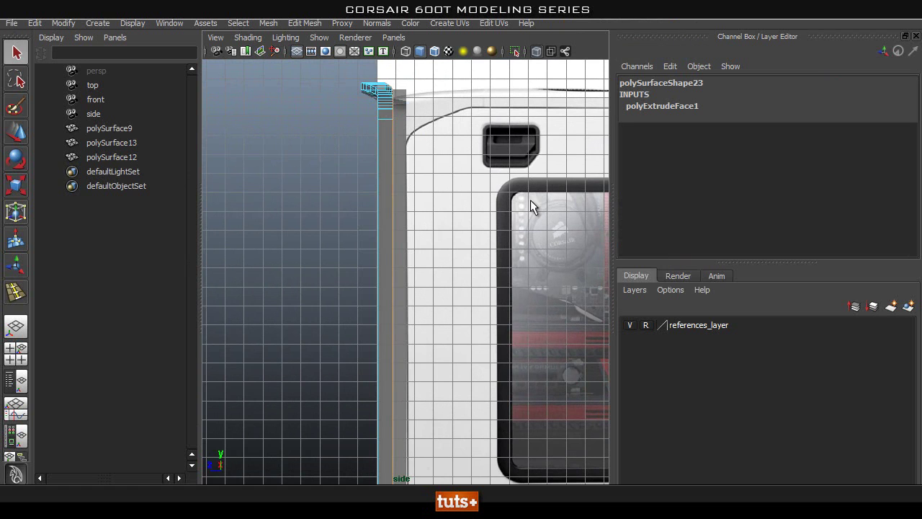
pyautogui.scroll(-1, 425, 276)
pyautogui.press('w')
pyautogui.click(366, 320)
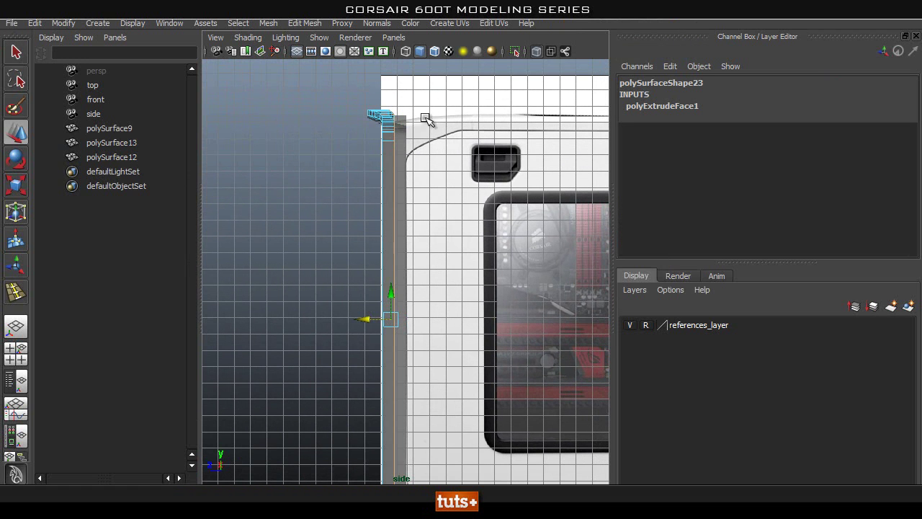
# - Move the rear vertices of polySurface13 backward toward the side panel's seam line in the side view
pyautogui.moveTo(383, 165); pyautogui.dragTo(445, 93, button='right')
pyautogui.moveTo(463, 94); pyautogui.dragTo(383, 239)
pyautogui.keyDown('alt'); pyautogui.moveTo(382, 239); pyautogui.dragTo(445, 136, button='middle'); pyautogui.keyUp('alt')
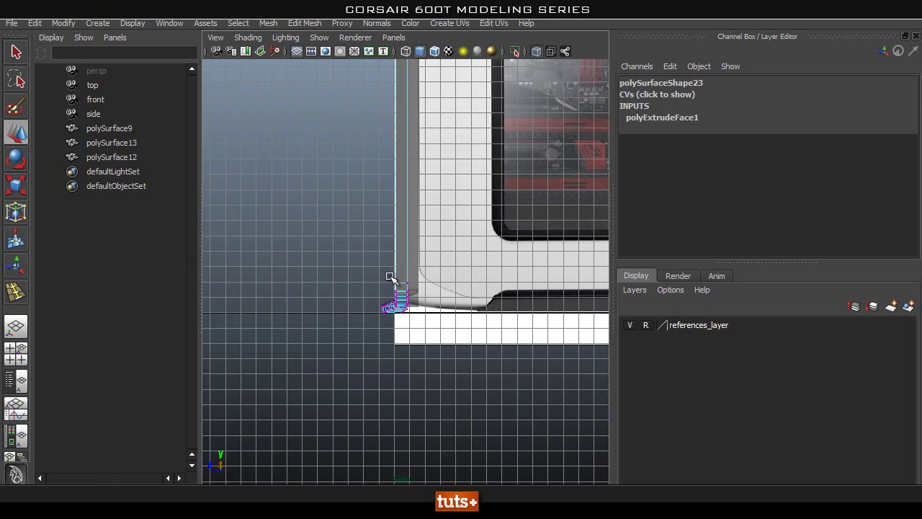
pyautogui.keyDown('alt'); pyautogui.moveTo(390, 277); pyautogui.dragTo(454, 265, button='right'); pyautogui.keyUp('alt')
pyautogui.moveTo(450, 266); pyautogui.dragTo(397, 372)
pyautogui.keyDown('alt'); pyautogui.moveTo(453, 308); pyautogui.dragTo(413, 252, button='right'); pyautogui.keyUp('alt')
pyautogui.keyDown('alt'); pyautogui.moveTo(481, 219); pyautogui.dragTo(460, 167, button='right'); pyautogui.keyUp('alt')
pyautogui.keyDown('alt'); pyautogui.moveTo(442, 165); pyautogui.dragTo(405, 309, button='middle'); pyautogui.keyUp('alt')
pyautogui.moveTo(345, 282); pyautogui.dragTo(495, 244)
pyautogui.press('r')
# - Put polySurface9 and polySurface12 on a new display layer and hide that layer
pyautogui.press('space')
pyautogui.click(391, 148)
pyautogui.keyDown('shift'); pyautogui.click(480, 134); pyautogui.keyUp('shift')
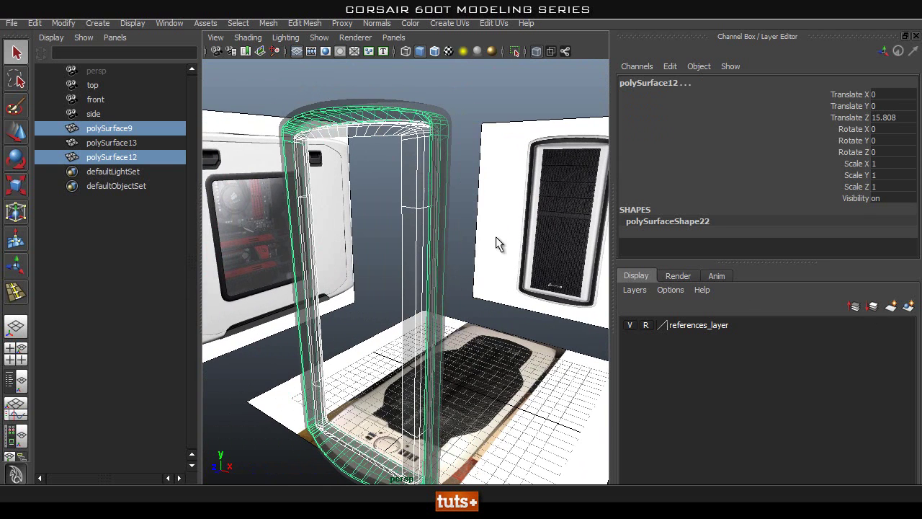
pyautogui.click(909, 306)
pyautogui.click(703, 325)
pyautogui.click(630, 325)
pyautogui.click(496, 186)
# - Select all rear vertices of polySurface13 in the side view and nudge them to the side panel's front seam line
pyautogui.moveTo(496, 187)
pyautogui.keyDown('alt'); pyautogui.mouseDown()
pyautogui.moveTo(444, 194)
pyautogui.moveTo(489, 193)
pyautogui.mouseUp(); pyautogui.keyUp('alt')
pyautogui.press('space')
pyautogui.keyDown('alt'); pyautogui.moveTo(490, 196); pyautogui.dragTo(484, 216, button='right'); pyautogui.keyUp('alt')
pyautogui.click(376, 194)
pyautogui.moveTo(375, 195); pyautogui.dragTo(308, 182, button='right')
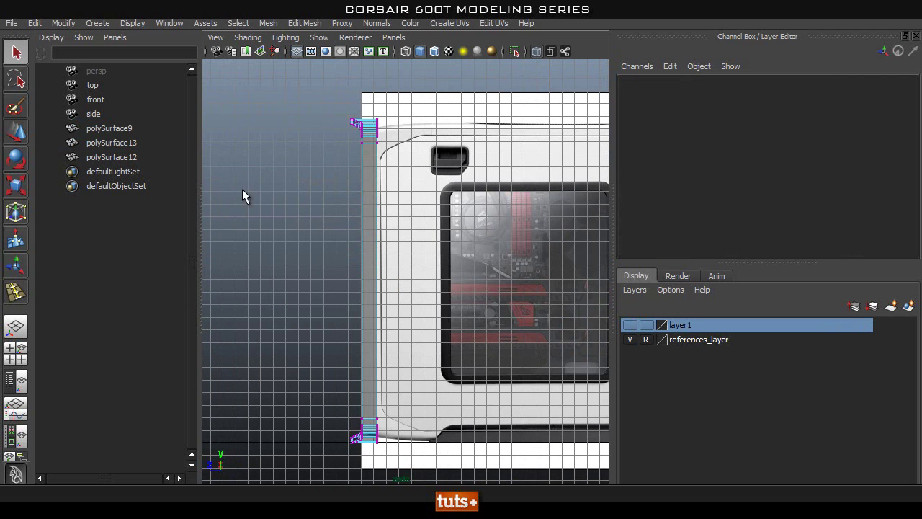
pyautogui.moveTo(431, 95); pyautogui.dragTo(395, 481)
pyautogui.press('w')
pyautogui.moveTo(346, 280); pyautogui.dragTo(347, 280)
# - Examine how the strip's rear edge aligns with the side panel's upper front corner in the side reference
pyautogui.keyDown('alt'); pyautogui.moveTo(332, 172); pyautogui.dragTo(382, 180, button='right'); pyautogui.keyUp('alt')
pyautogui.keyDown('alt'); pyautogui.moveTo(384, 167); pyautogui.dragTo(390, 272, button='middle'); pyautogui.keyUp('alt')
pyautogui.keyDown('alt'); pyautogui.moveTo(365, 263); pyautogui.dragTo(423, 265, button='right'); pyautogui.keyUp('alt')
pyautogui.scroll(2, 389, 268)
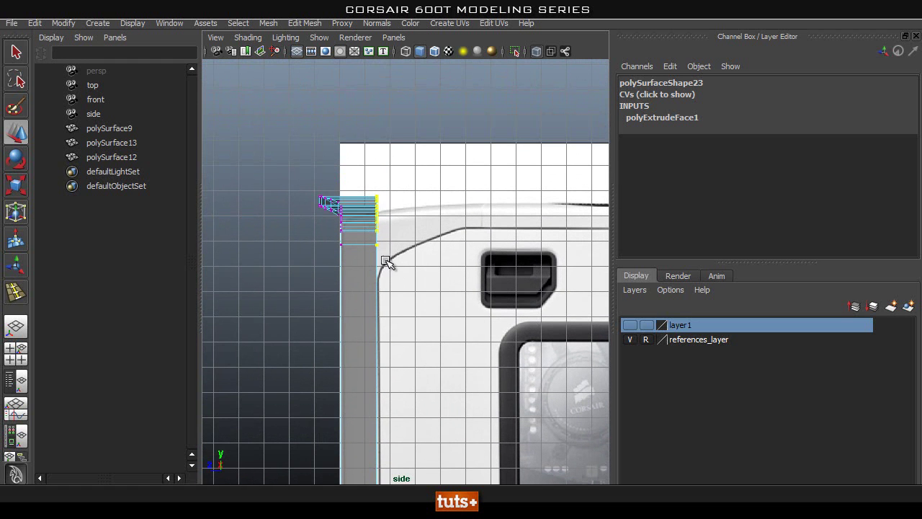
pyautogui.scroll(4, 482, 212)
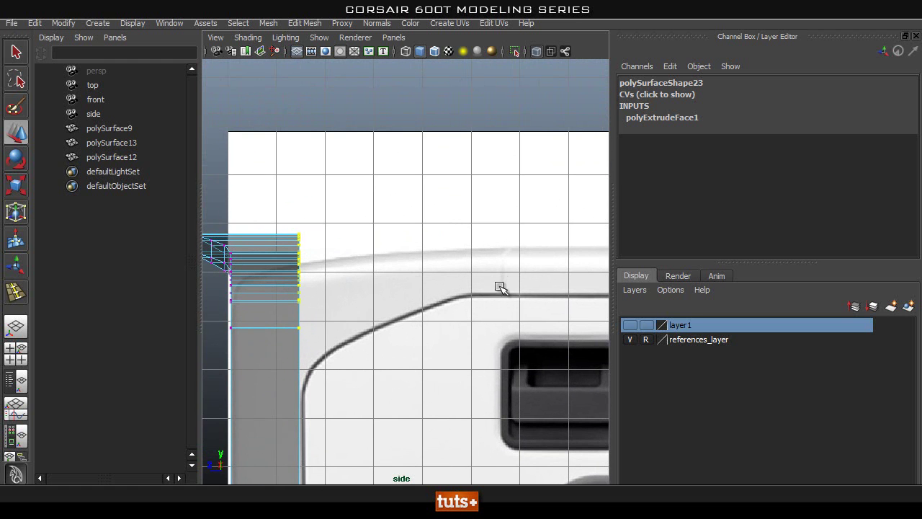
pyautogui.keyDown('alt'); pyautogui.moveTo(382, 336); pyautogui.dragTo(426, 261, button='middle'); pyautogui.keyUp('alt')
pyautogui.keyDown('alt'); pyautogui.moveTo(435, 262); pyautogui.dragTo(382, 273, button='right'); pyautogui.keyUp('alt')
pyautogui.keyDown('alt'); pyautogui.moveTo(385, 296); pyautogui.dragTo(387, 250, button='middle'); pyautogui.keyUp('alt')
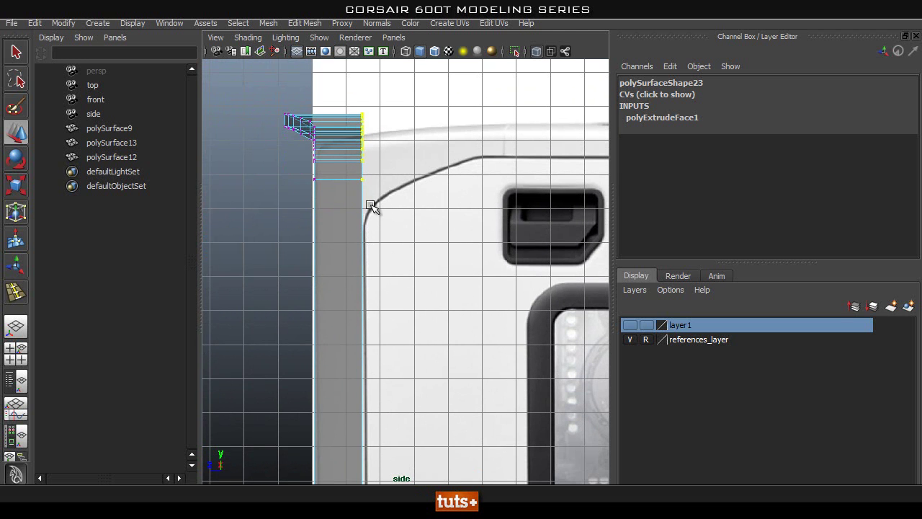
# - Try to shift the strip's upper rear vertices toward the side panel's curved corner in the side view
pyautogui.keyDown('alt'); pyautogui.moveTo(463, 319); pyautogui.dragTo(410, 331, button='right'); pyautogui.keyUp('alt')
pyautogui.keyDown('alt'); pyautogui.moveTo(418, 338); pyautogui.dragTo(431, 220, button='middle'); pyautogui.keyUp('alt')
pyautogui.keyDown('alt'); pyautogui.moveTo(452, 354); pyautogui.dragTo(457, 147, button='middle'); pyautogui.keyUp('alt')
pyautogui.moveTo(437, 327)
pyautogui.keyDown('alt'); pyautogui.mouseDown(button='middle')
pyautogui.moveTo(451, 216)
pyautogui.moveTo(435, 418)
pyautogui.moveTo(468, 269)
pyautogui.moveTo(353, 294)
pyautogui.moveTo(489, 302)
pyautogui.mouseUp(button='middle'); pyautogui.keyUp('alt')
pyautogui.click(442, 222)
pyautogui.moveTo(459, 165); pyautogui.dragTo(364, 357)
pyautogui.keyDown('alt'); pyautogui.moveTo(332, 370); pyautogui.dragTo(405, 363, button='right'); pyautogui.keyUp('alt')
pyautogui.keyDown('alt'); pyautogui.moveTo(412, 335); pyautogui.dragTo(398, 303, button='middle'); pyautogui.keyUp('alt')
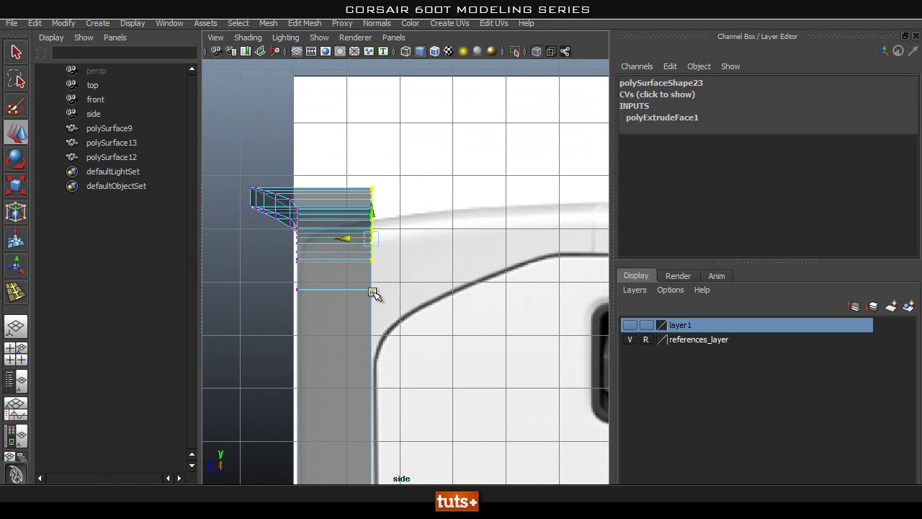
pyautogui.keyDown('alt'); pyautogui.moveTo(382, 358); pyautogui.dragTo(390, 276, button='middle'); pyautogui.keyUp('alt')
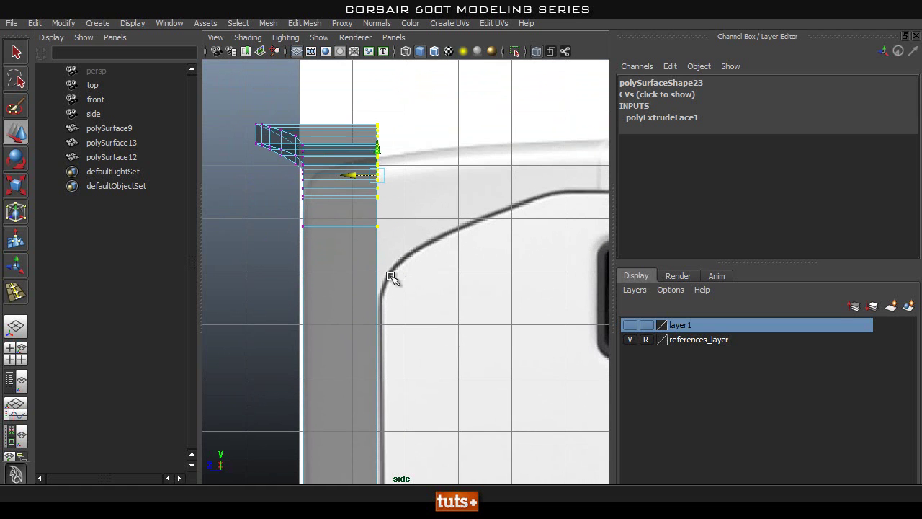
pyautogui.moveTo(353, 174); pyautogui.dragTo(373, 190)
pyautogui.hotkey('ctrl', 'z')
# - Insert an edge loop across the strip in the side view where the side panel's corner curve begins
pyautogui.click(305, 23)
pyautogui.click(321, 32)
pyautogui.click(585, 157)
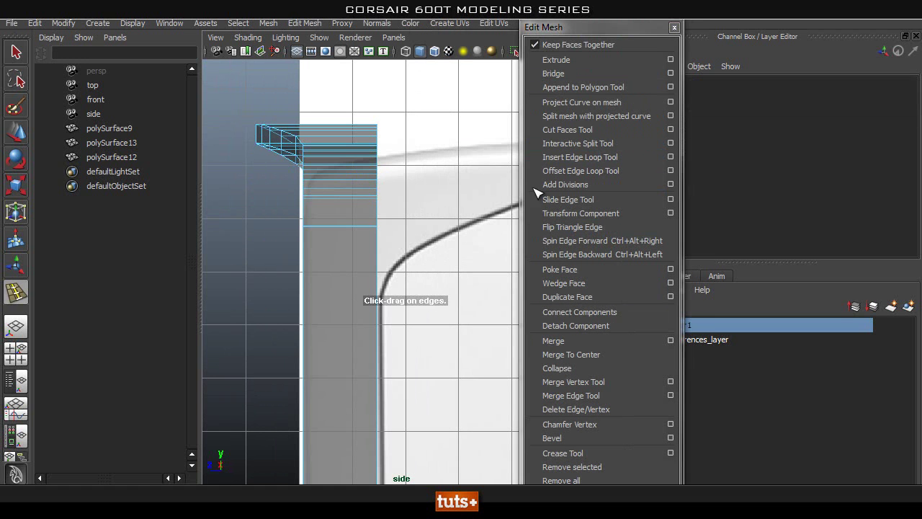
pyautogui.moveTo(380, 301); pyautogui.dragTo(383, 291)
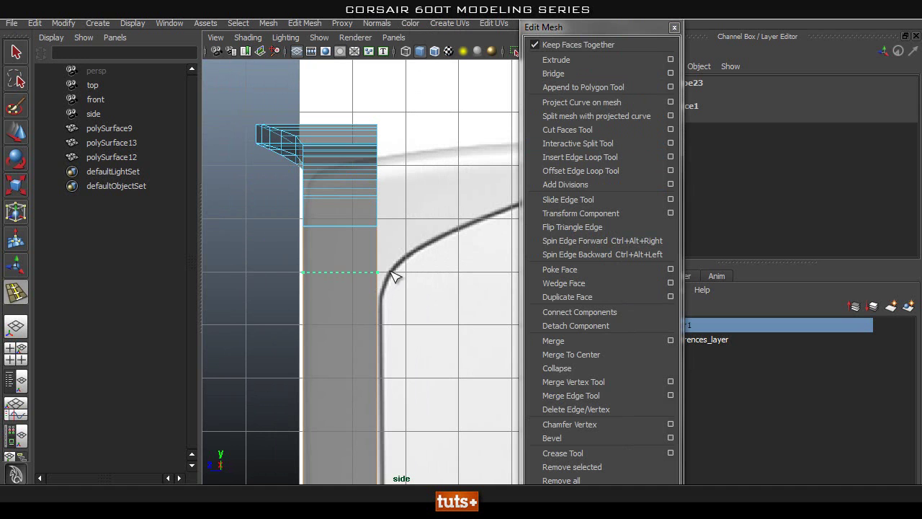
pyautogui.moveTo(395, 275); pyautogui.dragTo(395, 275)
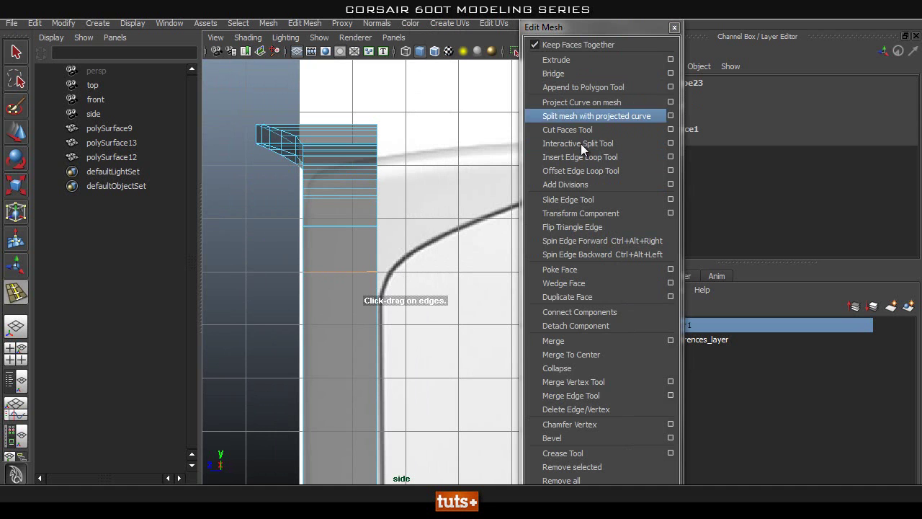
pyautogui.click(675, 27)
# - Move the rear vertices above the new edge loop backward until the lowest row meets the panel's curved seam
pyautogui.moveTo(375, 213); pyautogui.dragTo(310, 209, button='right')
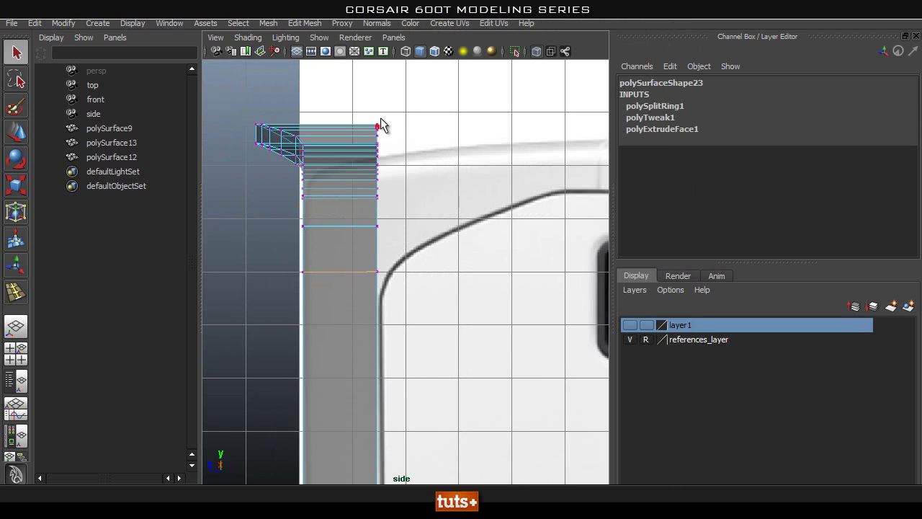
pyautogui.moveTo(351, 231); pyautogui.dragTo(352, 223)
pyautogui.press('w')
pyautogui.moveTo(362, 176); pyautogui.dragTo(440, 205)
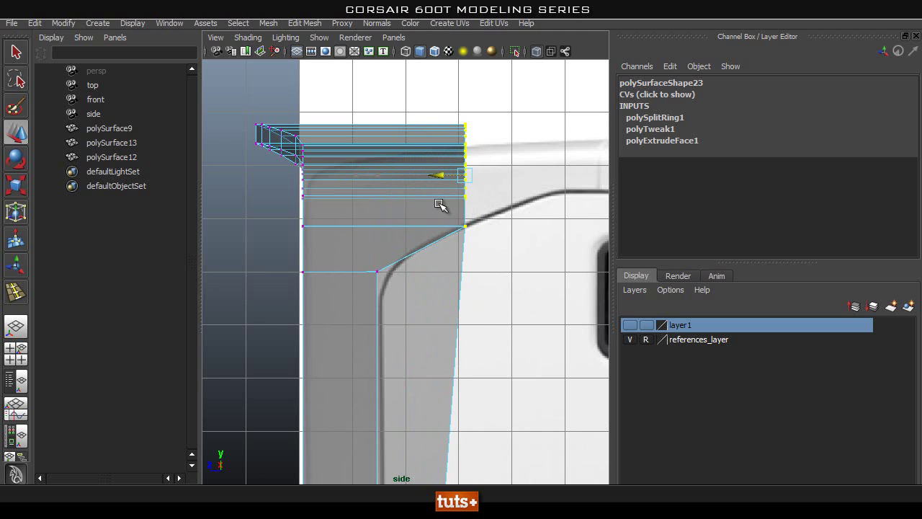
# - Delete the faces of the strip's left half in the front view
pyautogui.keyDown('alt'); pyautogui.moveTo(483, 211); pyautogui.dragTo(427, 181, button='middle'); pyautogui.keyUp('alt')
pyautogui.scroll(-2, 431, 195)
pyautogui.press('space')
pyautogui.moveTo(419, 232); pyautogui.dragTo(513, 264)
pyautogui.press('space')
pyautogui.scroll(-3, 504, 255)
pyautogui.press('q')
pyautogui.moveTo(374, 142); pyautogui.dragTo(404, 173, button='right')
pyautogui.click(397, 147)
pyautogui.moveTo(295, 88); pyautogui.dragTo(342, 321)
pyautogui.moveTo(383, 412); pyautogui.dragTo(386, 413)
pyautogui.press('Delete')
# - Move the rear vertices above the lowest extended row farther backward along the panel's curved seam in the side view
pyautogui.press('space')
pyautogui.moveTo(395, 308); pyautogui.dragTo(434, 315)
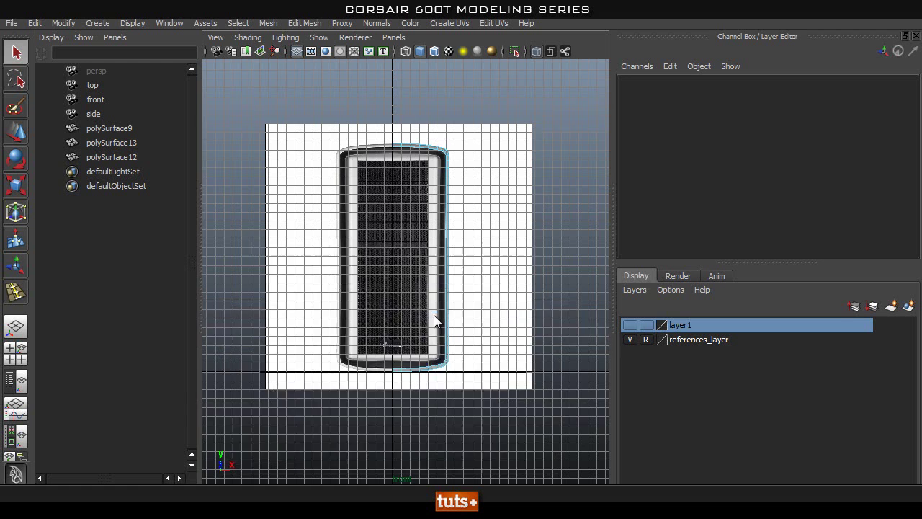
pyautogui.scroll(-1, 404, 281)
pyautogui.keyDown('alt'); pyautogui.moveTo(292, 245); pyautogui.dragTo(295, 280, button='middle'); pyautogui.keyUp('alt')
pyautogui.scroll(2, 346, 280)
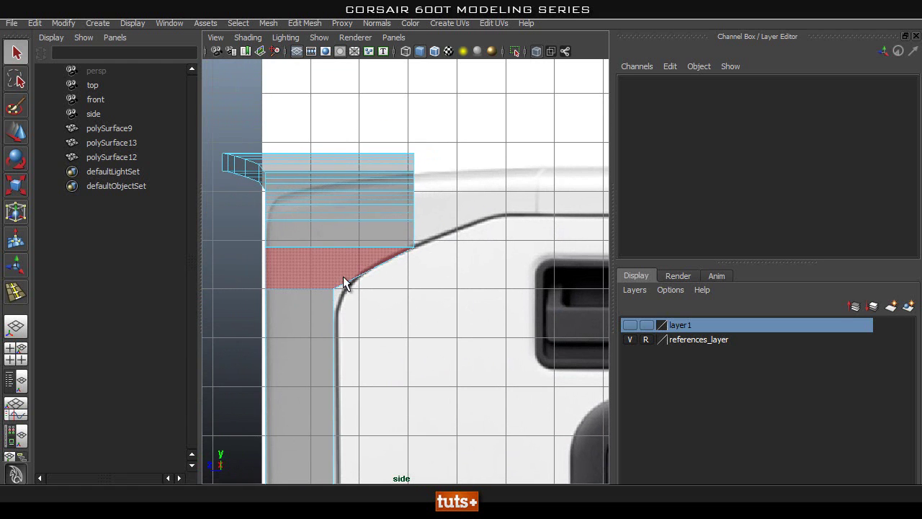
pyautogui.keyDown('alt'); pyautogui.moveTo(421, 274); pyautogui.dragTo(407, 302, button='middle'); pyautogui.keyUp('alt')
pyautogui.scroll(-1, 395, 290)
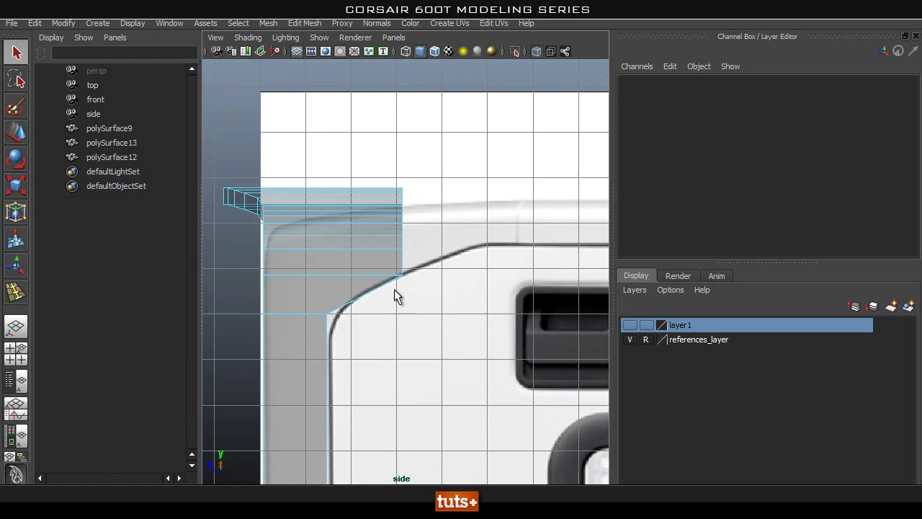
pyautogui.scroll(2, 394, 289)
pyautogui.moveTo(382, 256); pyautogui.dragTo(320, 248, button='right')
pyautogui.scroll(2, 403, 262)
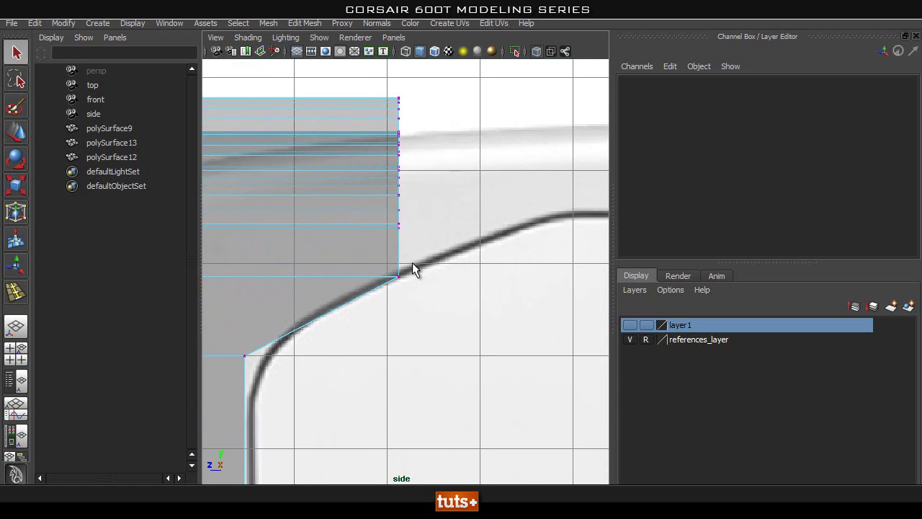
pyautogui.keyDown('alt'); pyautogui.moveTo(415, 263); pyautogui.dragTo(400, 307, button='middle'); pyautogui.keyUp('alt')
pyautogui.scroll(-1, 382, 323)
pyautogui.moveTo(396, 302); pyautogui.dragTo(361, 285)
pyautogui.click(412, 295)
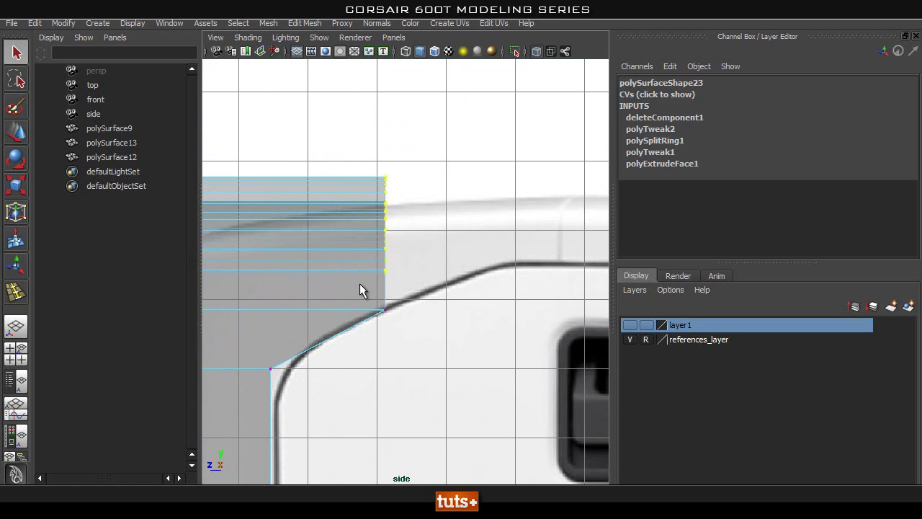
pyautogui.press('w')
pyautogui.moveTo(360, 230); pyautogui.dragTo(453, 250)
# - Snap the lower rear corner vertex vertically to the height of its paired vertex in the perspective view
pyautogui.scroll(5, 449, 253)
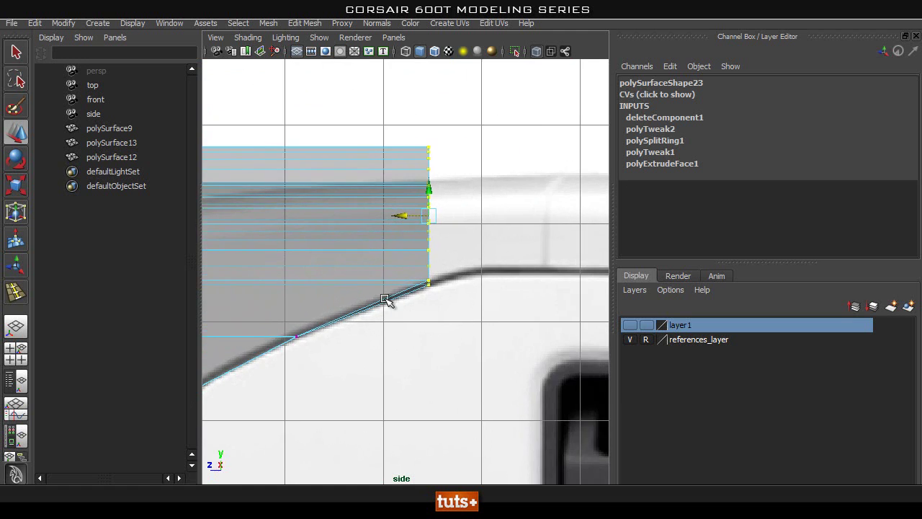
pyautogui.keyDown('alt'); pyautogui.moveTo(468, 304); pyautogui.dragTo(478, 303, button='middle'); pyautogui.keyUp('alt')
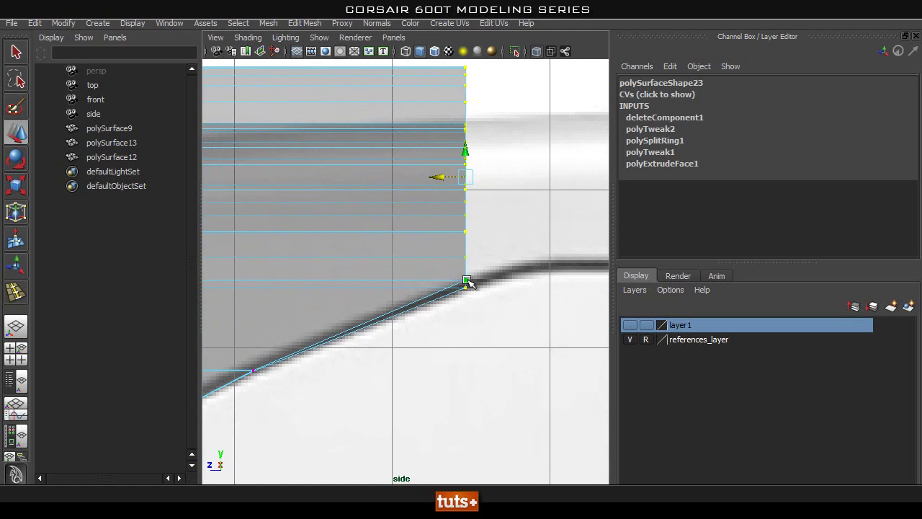
pyautogui.scroll(-2, 469, 308)
pyautogui.keyDown('alt'); pyautogui.moveTo(394, 323); pyautogui.dragTo(451, 292, button='middle'); pyautogui.keyUp('alt')
pyautogui.keyDown('alt'); pyautogui.moveTo(382, 296); pyautogui.dragTo(422, 285, button='middle'); pyautogui.keyUp('alt')
pyautogui.press('space')
pyautogui.moveTo(349, 275); pyautogui.dragTo(354, 247)
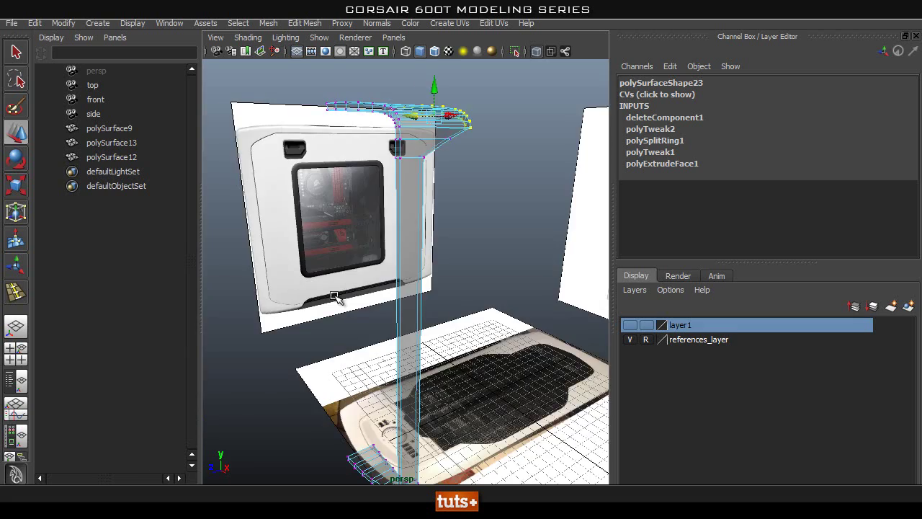
pyautogui.keyDown('alt'); pyautogui.moveTo(326, 298); pyautogui.dragTo(449, 293); pyautogui.keyUp('alt')
pyautogui.keyDown('alt'); pyautogui.moveTo(454, 244); pyautogui.dragTo(406, 358, button='middle'); pyautogui.keyUp('alt')
pyautogui.scroll(5, 418, 329)
pyautogui.keyDown('alt'); pyautogui.moveTo(418, 330); pyautogui.dragTo(452, 279); pyautogui.keyUp('alt')
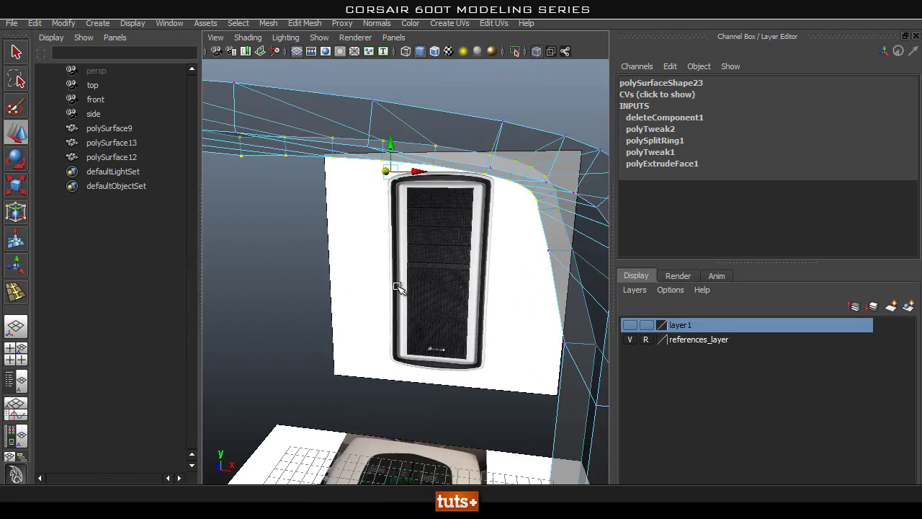
pyautogui.keyDown('alt'); pyautogui.moveTo(536, 264); pyautogui.dragTo(240, 209); pyautogui.keyUp('alt')
pyautogui.press('f')
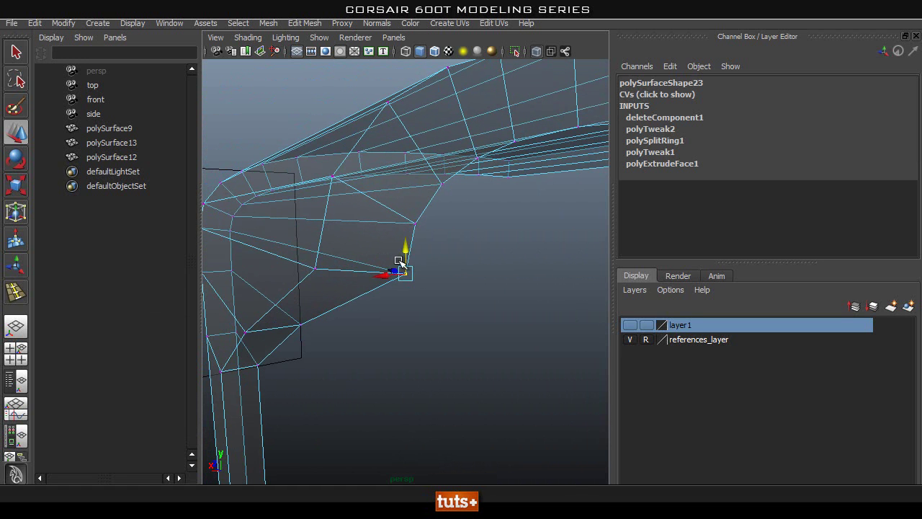
pyautogui.moveTo(315, 270); pyautogui.dragTo(317, 265, button='middle')
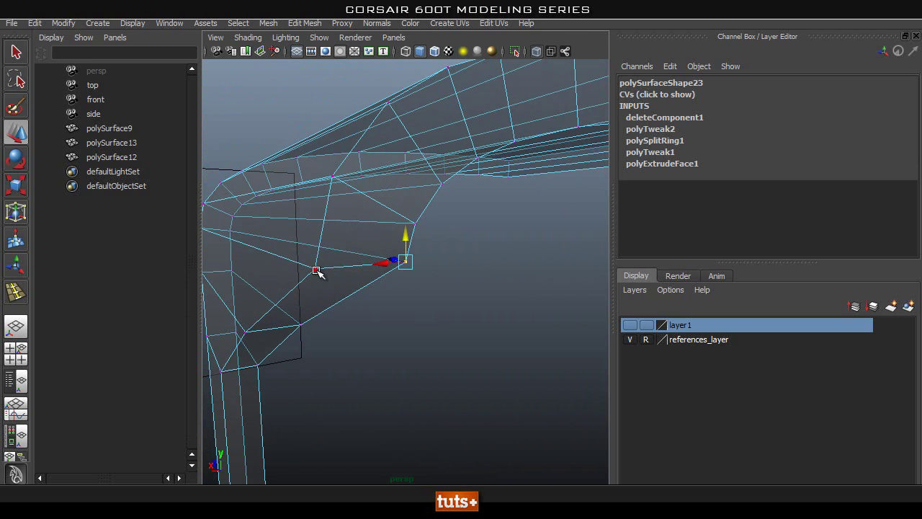
pyautogui.keyDown('alt'); pyautogui.moveTo(328, 297); pyautogui.dragTo(371, 277); pyautogui.keyUp('alt')
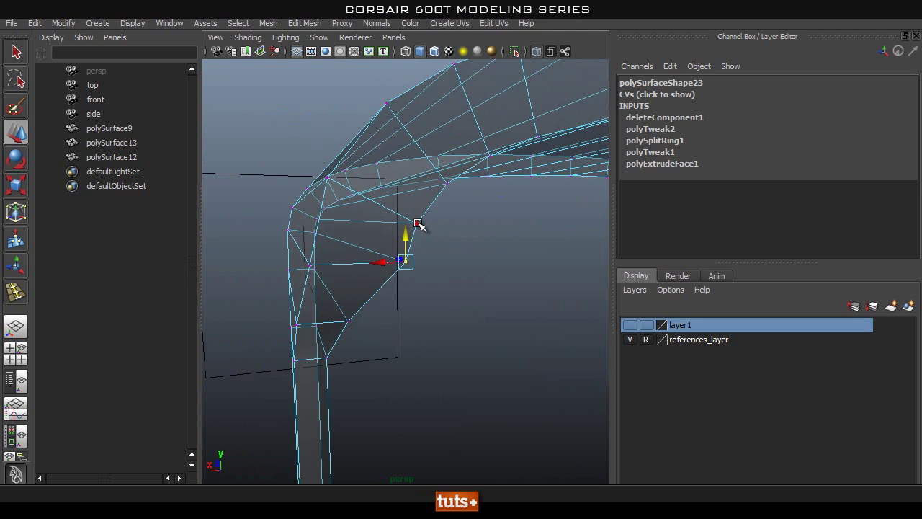
pyautogui.keyDown('alt'); pyautogui.moveTo(282, 218); pyautogui.dragTo(354, 177); pyautogui.keyUp('alt')
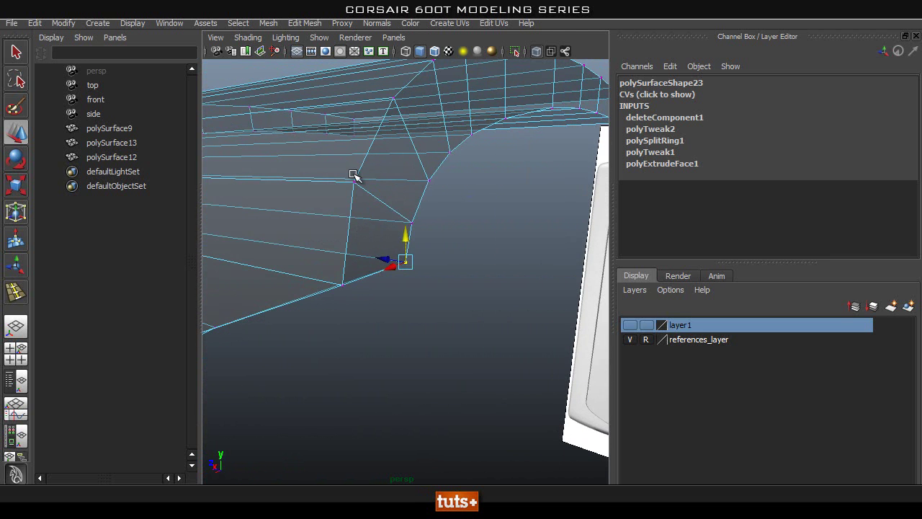
pyautogui.click(354, 177)
# - Select the rear vertices above the last curve point in the side view and move them backward past the curve's end
pyautogui.press('space')
pyautogui.moveTo(461, 224); pyautogui.dragTo(492, 230)
pyautogui.keyDown('alt'); pyautogui.moveTo(476, 279); pyautogui.dragTo(371, 279, button='middle'); pyautogui.keyUp('alt')
pyautogui.keyDown('alt'); pyautogui.moveTo(371, 280); pyautogui.dragTo(469, 273, button='right'); pyautogui.keyUp('alt')
pyautogui.keyDown('alt'); pyautogui.moveTo(469, 273); pyautogui.dragTo(410, 294, button='middle'); pyautogui.keyUp('alt')
pyautogui.press('q')
pyautogui.moveTo(435, 260); pyautogui.dragTo(377, 253, button='right')
pyautogui.click(432, 263)
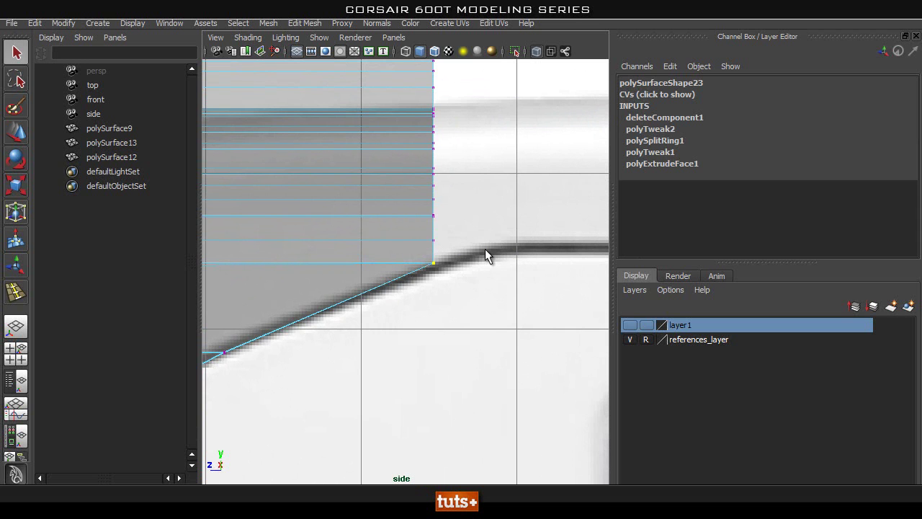
pyautogui.click(485, 249)
pyautogui.scroll(-4, 484, 237)
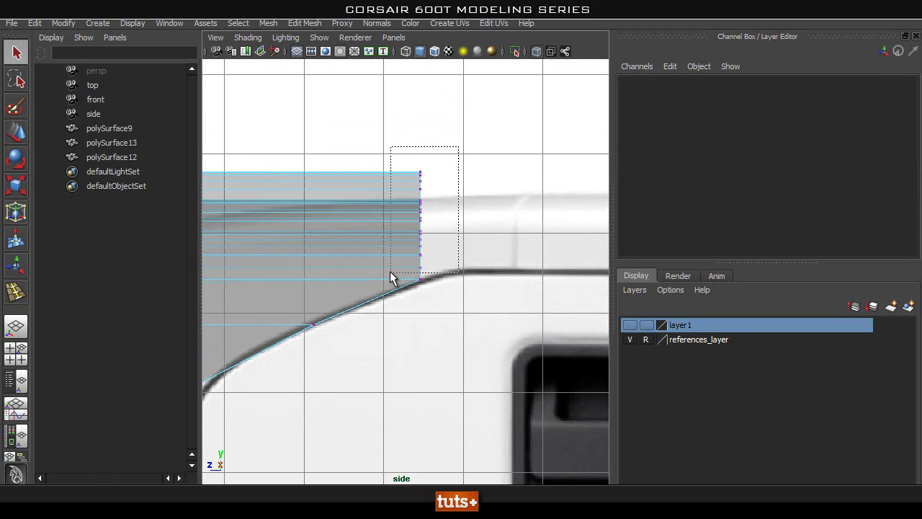
pyautogui.moveTo(390, 274); pyautogui.dragTo(394, 272)
pyautogui.keyDown('alt'); pyautogui.moveTo(392, 284); pyautogui.dragTo(442, 280, button='right'); pyautogui.keyUp('alt')
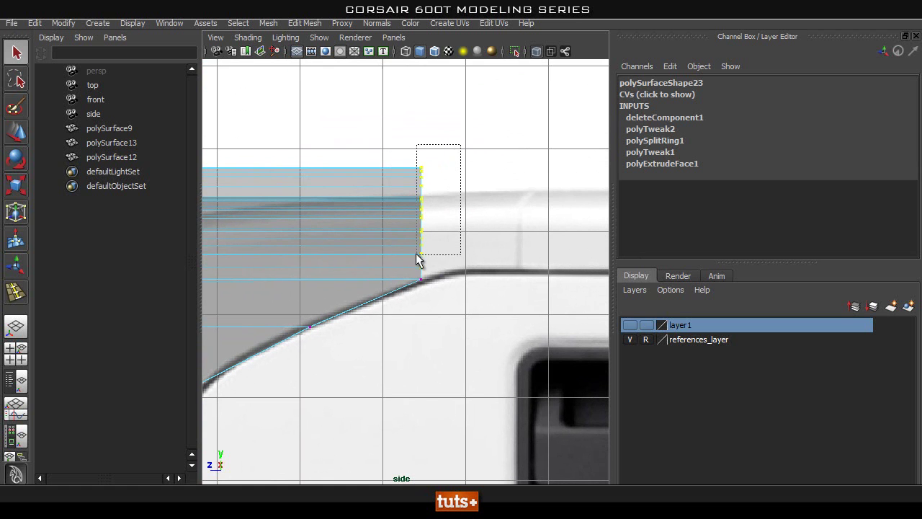
pyautogui.press('w')
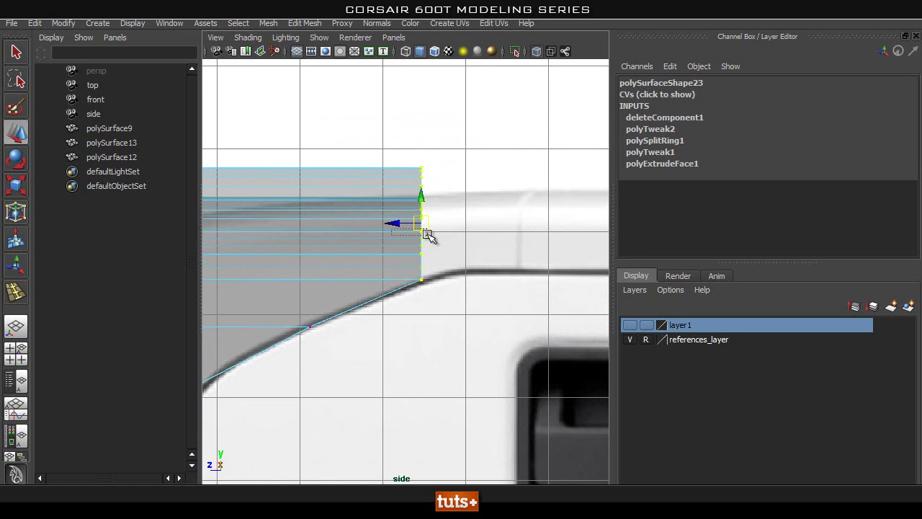
pyautogui.moveTo(371, 339); pyautogui.dragTo(377, 344)
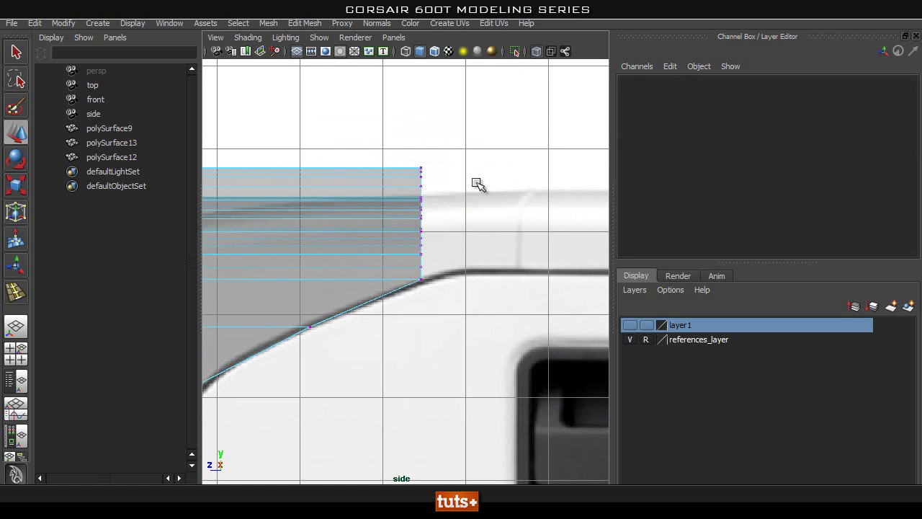
pyautogui.moveTo(404, 240); pyautogui.dragTo(497, 260)
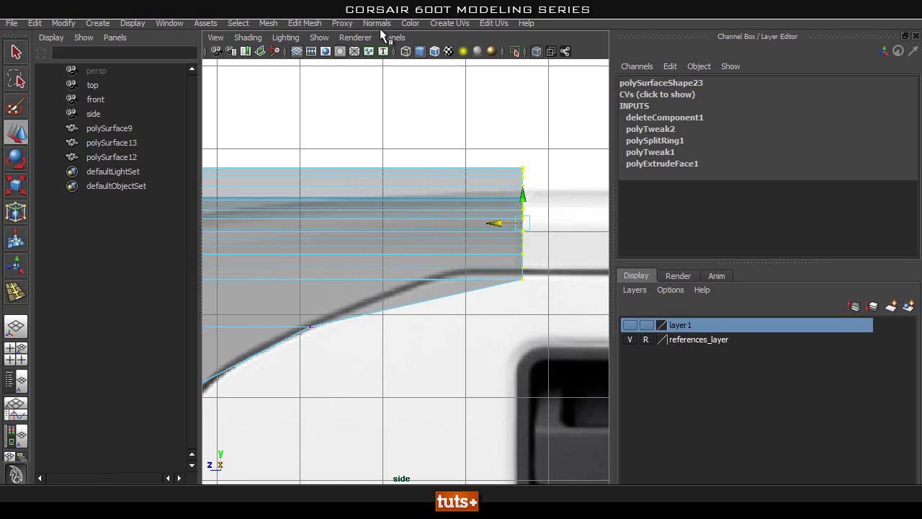
# - Try to insert an edge loop across the extended strip near the end of the panel's curve
pyautogui.click(268, 24)
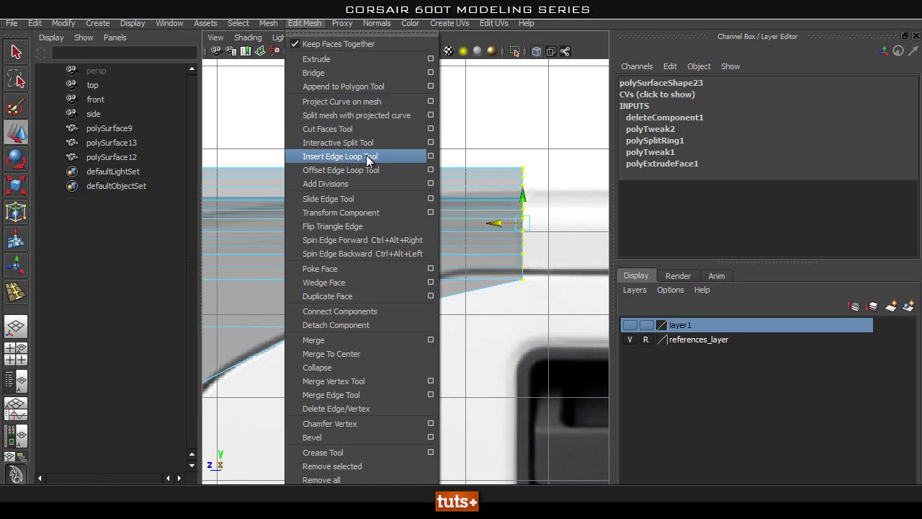
pyautogui.click(369, 155)
pyautogui.moveTo(460, 259); pyautogui.dragTo(447, 254)
pyautogui.keyDown('alt'); pyautogui.moveTo(444, 256); pyautogui.dragTo(86, 340, button='right'); pyautogui.keyUp('alt')
pyautogui.keyDown('alt'); pyautogui.moveTo(469, 317); pyautogui.dragTo(614, 314, button='right'); pyautogui.keyUp('alt')
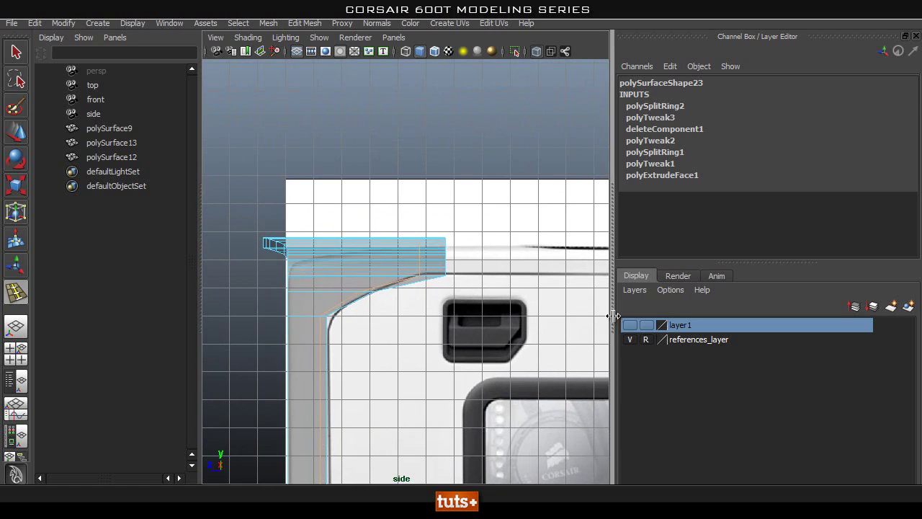
pyautogui.hotkey('ctrl', 'z')
# - Move the lowest vertex of the strip's rear edge forward to where the panel's curved seam straightens out
pyautogui.keyDown('alt'); pyautogui.moveTo(306, 325); pyautogui.dragTo(572, 305, button='right'); pyautogui.keyUp('alt')
pyautogui.press('q')
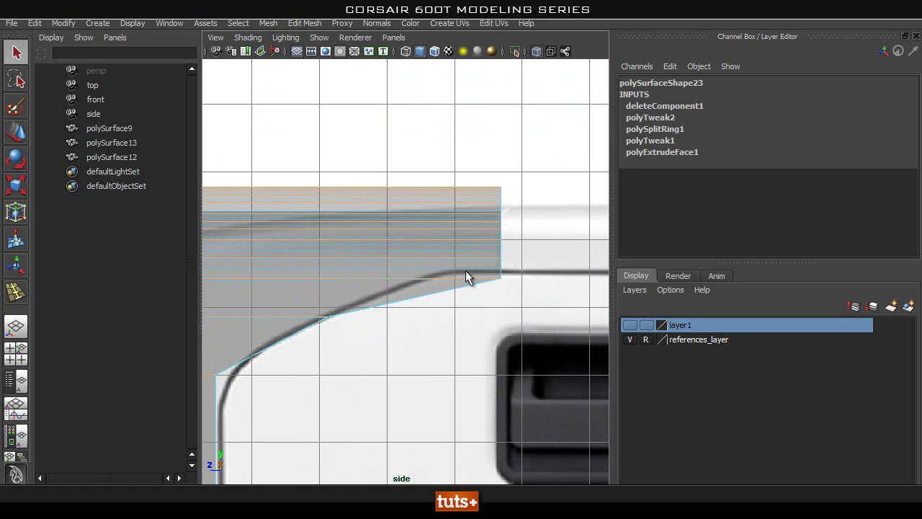
pyautogui.moveTo(461, 264); pyautogui.dragTo(349, 257, button='right')
pyautogui.keyDown('alt'); pyautogui.moveTo(330, 309); pyautogui.dragTo(561, 293, button='right'); pyautogui.keyUp('alt')
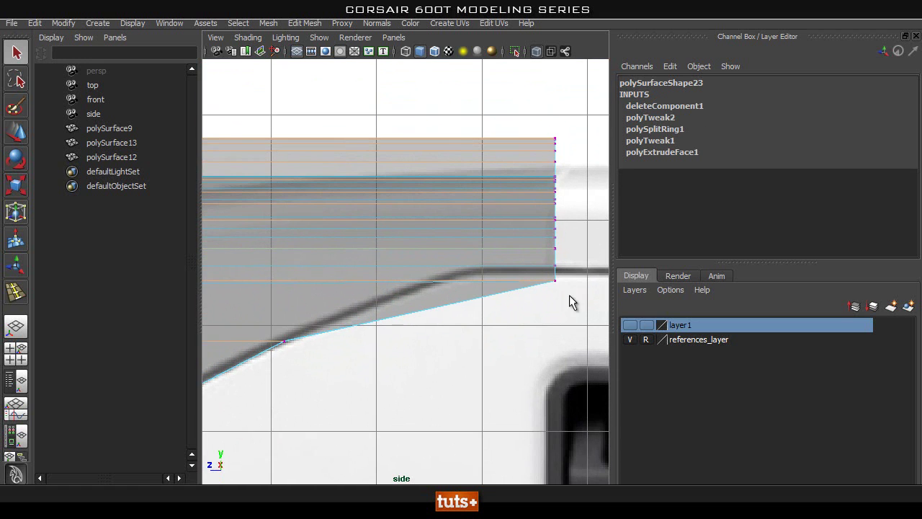
pyautogui.moveTo(501, 301); pyautogui.dragTo(519, 309)
pyautogui.press('w')
pyautogui.moveTo(535, 274); pyautogui.dragTo(450, 280)
pyautogui.hotkey('ctrl', 'z')
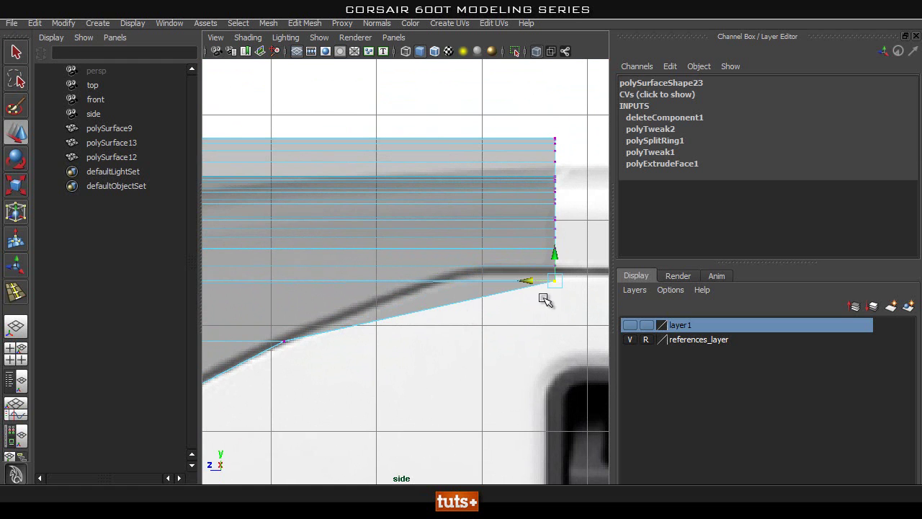
pyautogui.moveTo(525, 281); pyautogui.dragTo(421, 279)
pyautogui.keyDown('alt'); pyautogui.moveTo(463, 271); pyautogui.dragTo(495, 275, button='right'); pyautogui.keyUp('alt')
pyautogui.keyDown('alt'); pyautogui.moveTo(496, 275); pyautogui.dragTo(407, 297, button='middle'); pyautogui.keyUp('alt')
pyautogui.keyDown('alt'); pyautogui.moveTo(407, 297); pyautogui.dragTo(475, 300, button='right'); pyautogui.keyUp('alt')
# - Snap the repositioned lower corner vertex vertically to the height of the opposite corner vertex in the perspective view
pyautogui.press('space')
pyautogui.moveTo(467, 288); pyautogui.dragTo(464, 265)
pyautogui.keyDown('alt'); pyautogui.moveTo(504, 300); pyautogui.dragTo(376, 248); pyautogui.keyUp('alt')
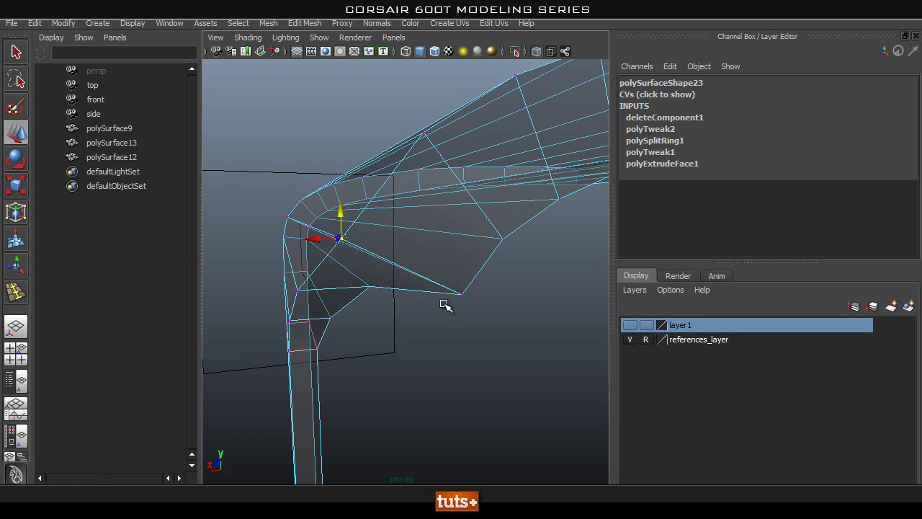
pyautogui.moveTo(467, 294); pyautogui.dragTo(465, 300, button='middle')
pyautogui.keyDown('alt'); pyautogui.moveTo(359, 333); pyautogui.dragTo(405, 309); pyautogui.keyUp('alt')
# - Turn off X-ray shading and preview polySurface13 as a smoothed mesh in the perspective view
pyautogui.press('q')
pyautogui.moveTo(394, 255); pyautogui.dragTo(442, 241, button='right')
pyautogui.click(409, 256)
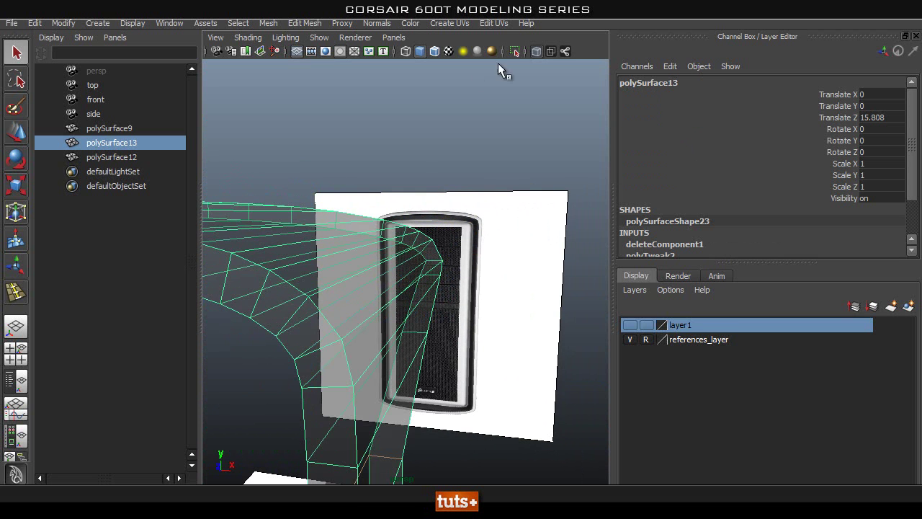
pyautogui.click(538, 51)
pyautogui.click(475, 189)
pyautogui.click(420, 264)
pyautogui.press('3')
pyautogui.click(454, 289)
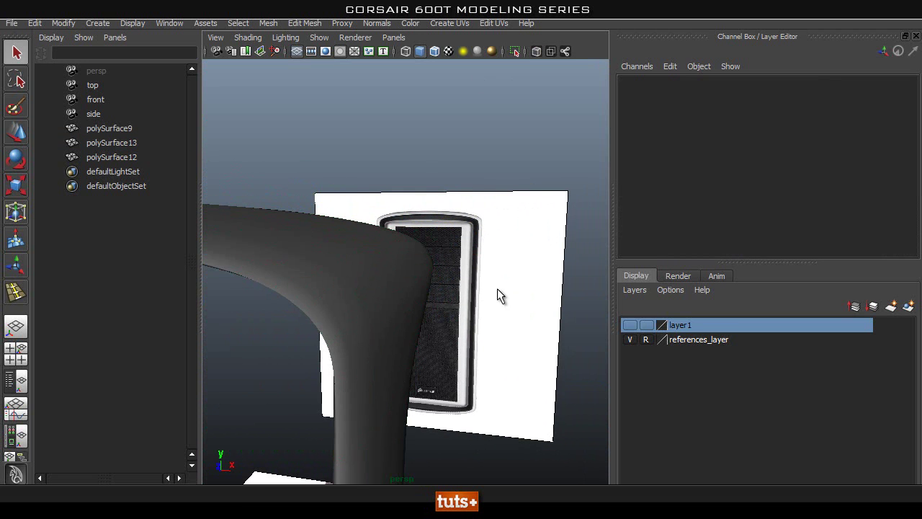
pyautogui.click(382, 268)
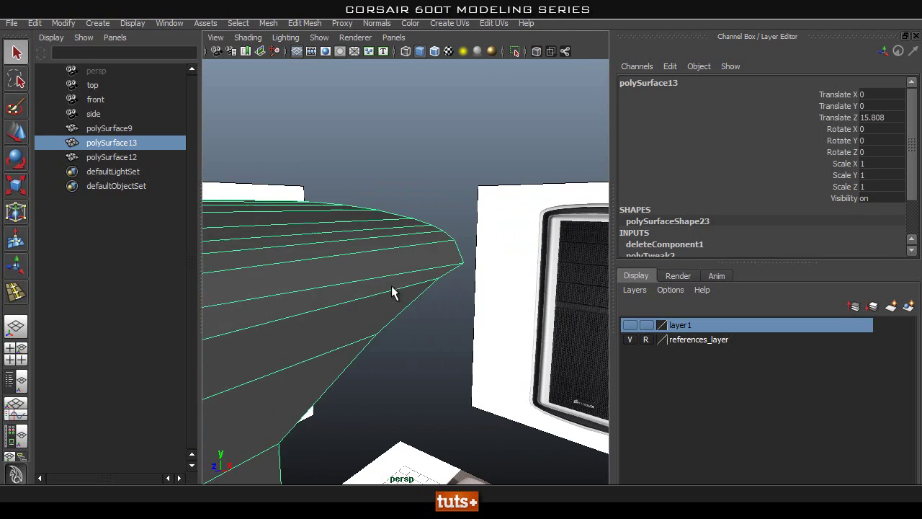
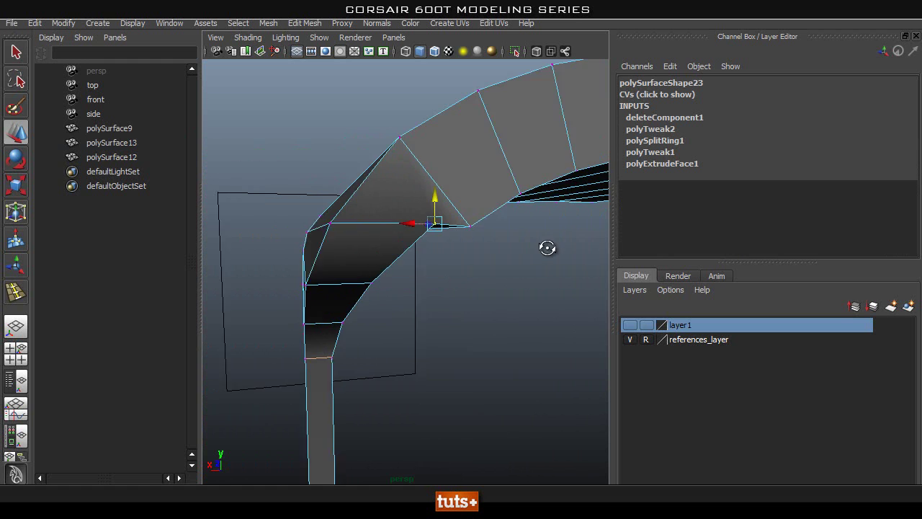
# - Snap the vertices along the strip's inner curved edge vertically to the heights of their opposite edge vertices
pyautogui.moveTo(437, 205); pyautogui.dragTo(443, 179)
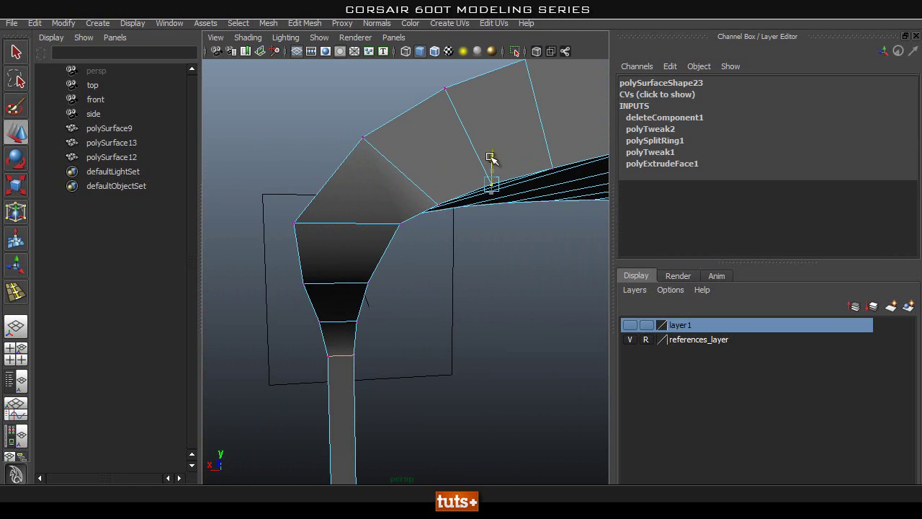
pyautogui.click(500, 261)
pyautogui.keyDown('alt'); pyautogui.moveTo(497, 262); pyautogui.dragTo(368, 263); pyautogui.keyUp('alt')
# - Delete the loop of narrow rear-facing faces that runs along the curved edge of polySurface13
pyautogui.press('q')
pyautogui.moveTo(430, 207); pyautogui.dragTo(423, 230, button='right')
pyautogui.click(449, 207)
pyautogui.keyDown('alt'); pyautogui.moveTo(461, 204); pyautogui.dragTo(504, 184); pyautogui.keyUp('alt')
pyautogui.keyDown('shift'); pyautogui.doubleClick(480, 153); pyautogui.keyUp('shift')
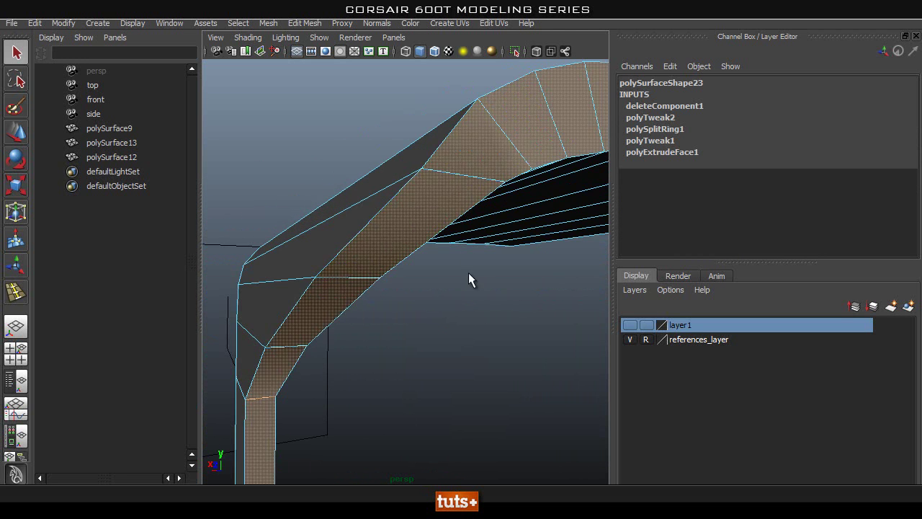
pyautogui.press('Delete')
# - Try to lower the strip's bottom rear corner vertex toward the panel's seam line in the side view
pyautogui.keyDown('alt'); pyautogui.moveTo(316, 319); pyautogui.dragTo(454, 286); pyautogui.keyUp('alt')
pyautogui.press('space')
pyautogui.keyDown('alt'); pyautogui.moveTo(454, 288); pyautogui.dragTo(402, 294, button='right'); pyautogui.keyUp('alt')
pyautogui.keyDown('alt'); pyautogui.moveTo(402, 294); pyautogui.dragTo(470, 233, button='middle'); pyautogui.keyUp('alt')
pyautogui.keyDown('alt'); pyautogui.moveTo(380, 263); pyautogui.dragTo(397, 256, button='right'); pyautogui.keyUp('alt')
pyautogui.keyDown('alt'); pyautogui.moveTo(397, 256); pyautogui.dragTo(310, 321, button='middle'); pyautogui.keyUp('alt')
pyautogui.scroll(4, 367, 255)
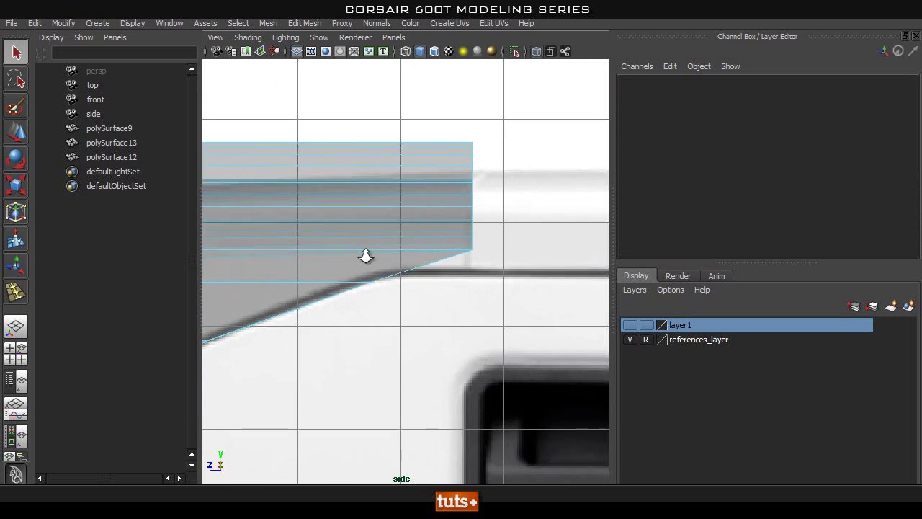
pyautogui.moveTo(366, 256)
pyautogui.mouseDown()
pyautogui.moveTo(398, 285)
pyautogui.moveTo(384, 255)
pyautogui.mouseUp()
pyautogui.press('w')
pyautogui.scroll(-2, 469, 270)
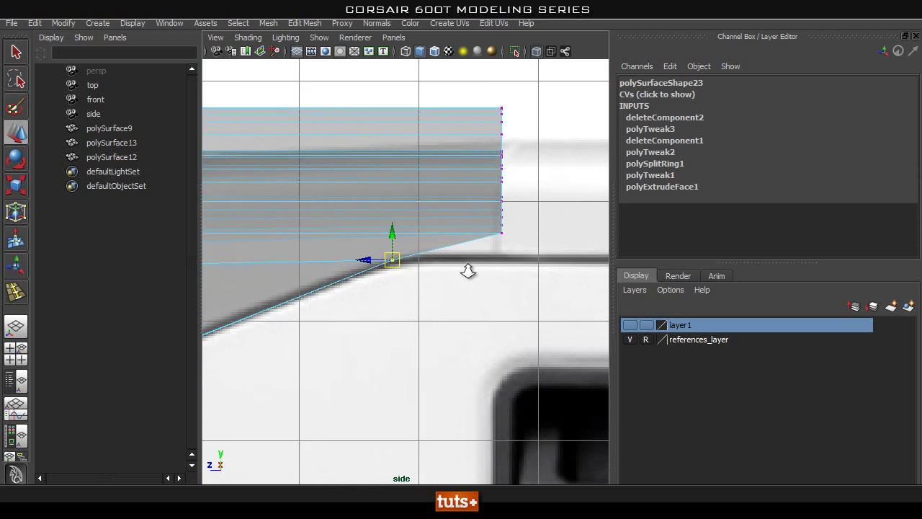
pyautogui.keyDown('alt'); pyautogui.moveTo(387, 258); pyautogui.dragTo(529, 264, button='right'); pyautogui.keyUp('alt')
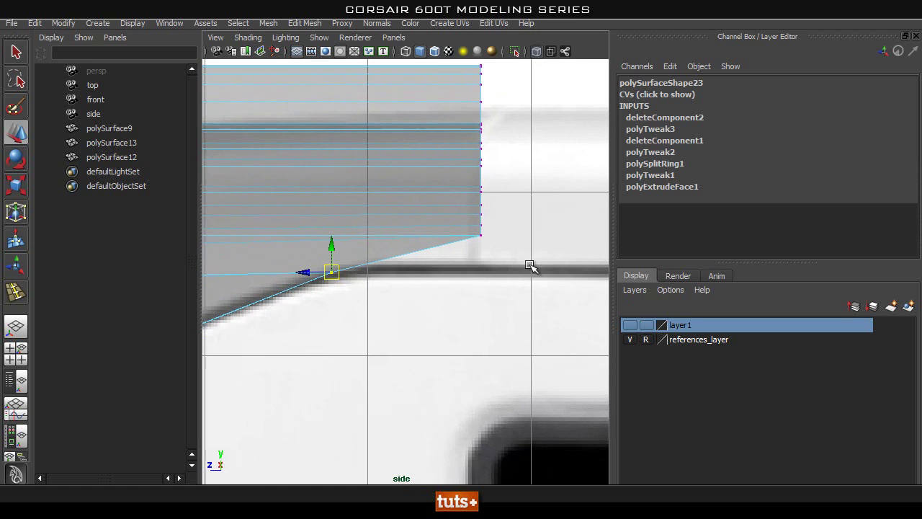
pyautogui.keyDown('alt'); pyautogui.moveTo(490, 263); pyautogui.dragTo(434, 282, button='middle'); pyautogui.keyUp('alt')
pyautogui.keyDown('alt'); pyautogui.moveTo(415, 274); pyautogui.dragTo(429, 268, button='right'); pyautogui.keyUp('alt')
pyautogui.moveTo(426, 223); pyautogui.dragTo(431, 235)
pyautogui.hotkey('ctrl', 'z')
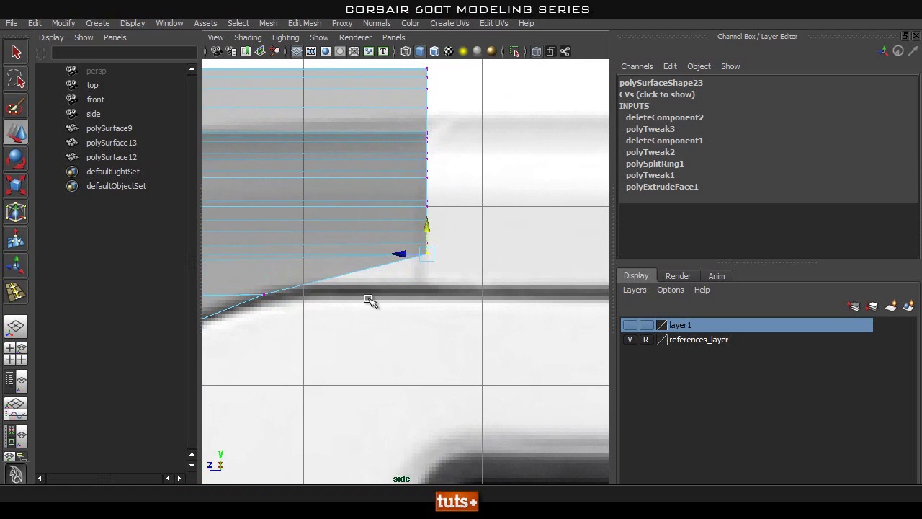
# - Move the vertex where the seam straightens out horizontally back until it lines up with the strip's vertical rear edge
pyautogui.scroll(-4, 390, 288)
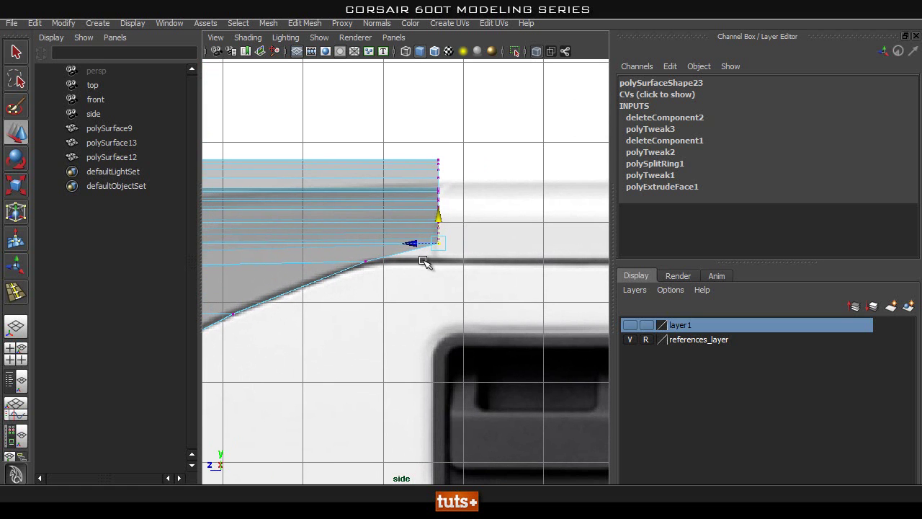
pyautogui.moveTo(416, 262); pyautogui.dragTo(416, 261)
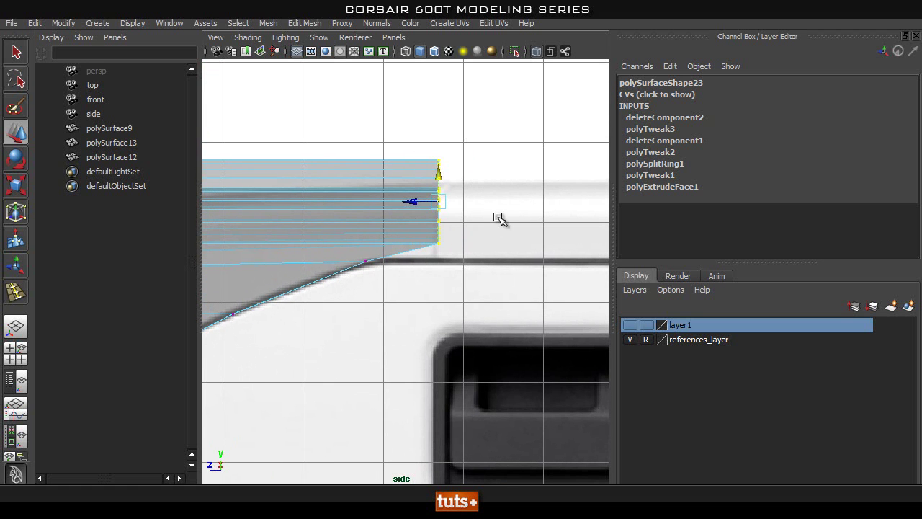
pyautogui.keyDown('alt'); pyautogui.moveTo(354, 263); pyautogui.dragTo(627, 198, button='middle'); pyautogui.keyUp('alt')
pyautogui.keyDown('alt'); pyautogui.moveTo(542, 189); pyautogui.dragTo(346, 274, button='middle'); pyautogui.keyUp('alt')
pyautogui.keyDown('alt'); pyautogui.moveTo(309, 266); pyautogui.dragTo(382, 267, button='right'); pyautogui.keyUp('alt')
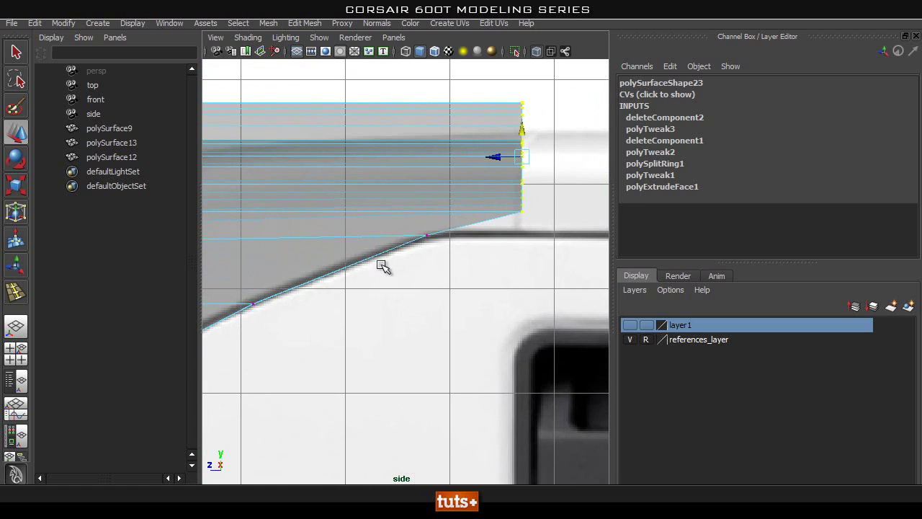
pyautogui.moveTo(408, 236); pyautogui.dragTo(495, 241)
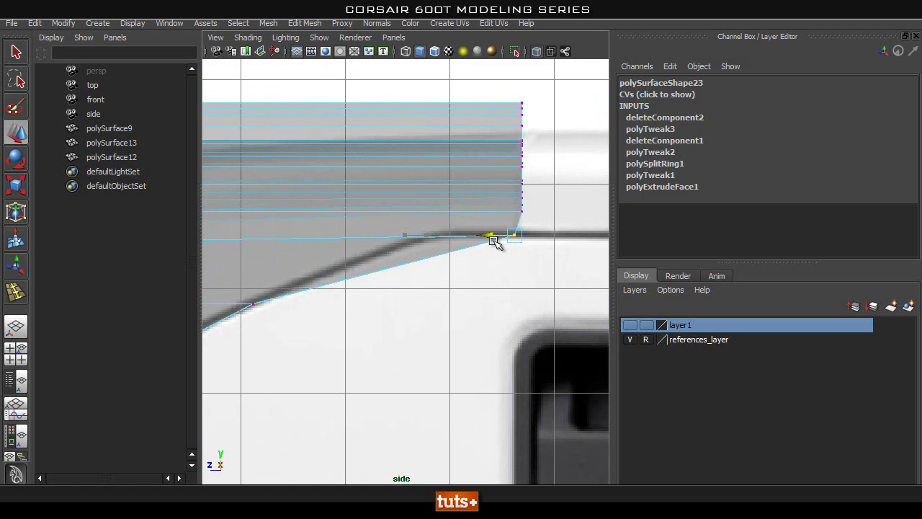
pyautogui.hotkey('ctrl', 'z')
pyautogui.moveTo(395, 237); pyautogui.dragTo(501, 255)
pyautogui.moveTo(520, 213); pyautogui.dragTo(527, 238)
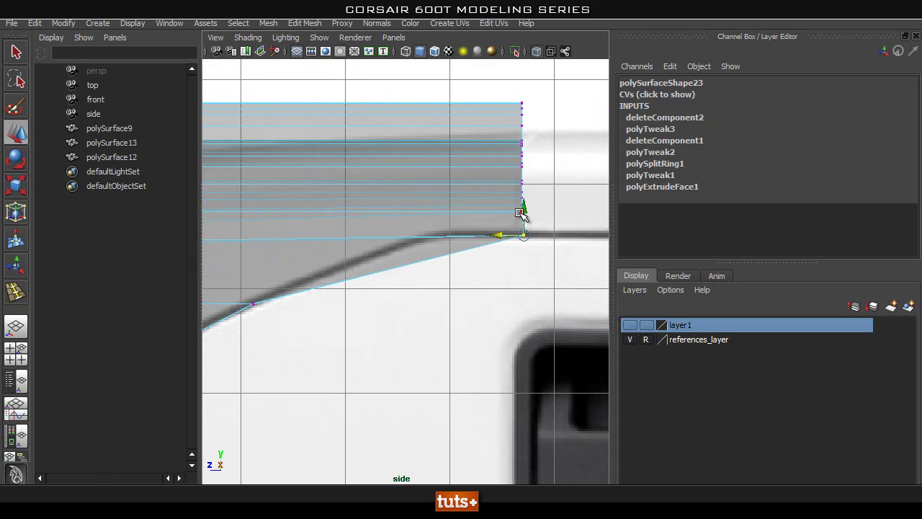
pyautogui.scroll(-2, 453, 239)
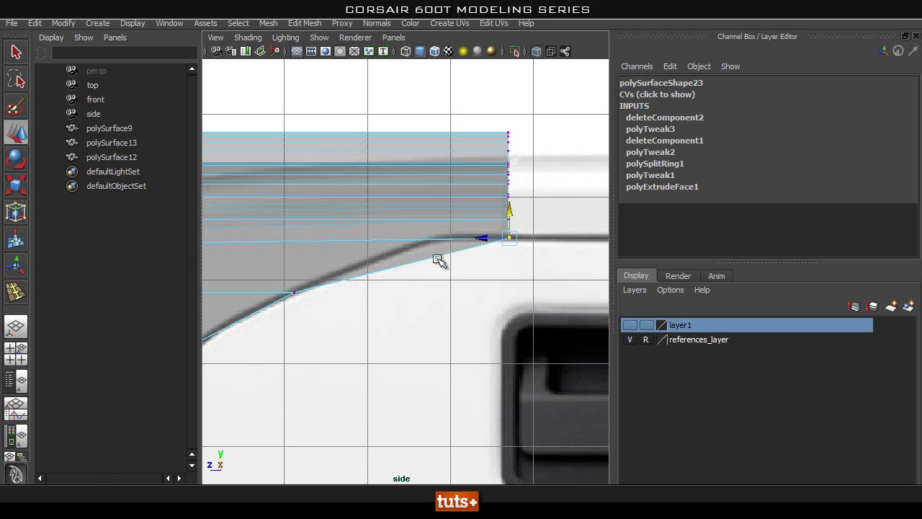
# - Detach the Edit Mesh commands as a floating window and place it clear of the side view
pyautogui.press('space')
pyautogui.moveTo(442, 246); pyautogui.dragTo(438, 218)
pyautogui.keyDown('alt'); pyautogui.moveTo(481, 262); pyautogui.dragTo(390, 289); pyautogui.keyUp('alt')
pyautogui.keyDown('alt'); pyautogui.moveTo(249, 327); pyautogui.dragTo(388, 282); pyautogui.keyUp('alt')
pyautogui.press('space')
pyautogui.moveTo(408, 249); pyautogui.dragTo(450, 252)
pyautogui.click(315, 23)
pyautogui.click(326, 31)
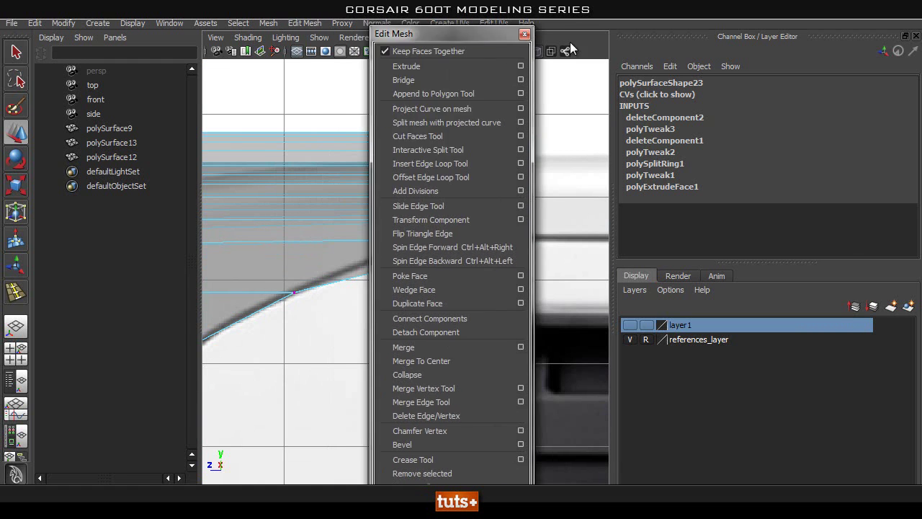
pyautogui.moveTo(447, 33); pyautogui.dragTo(760, 44)
# - Try to insert an edge loop across the upper strip where the panel's seam straightens out
pyautogui.click(749, 174)
pyautogui.moveTo(448, 232); pyautogui.dragTo(438, 231)
pyautogui.press('q')
pyautogui.moveTo(444, 222); pyautogui.dragTo(393, 222, button='right')
pyautogui.click(412, 259)
pyautogui.keyDown('alt'); pyautogui.moveTo(379, 290); pyautogui.dragTo(379, 289, button='middle'); pyautogui.keyUp('alt')
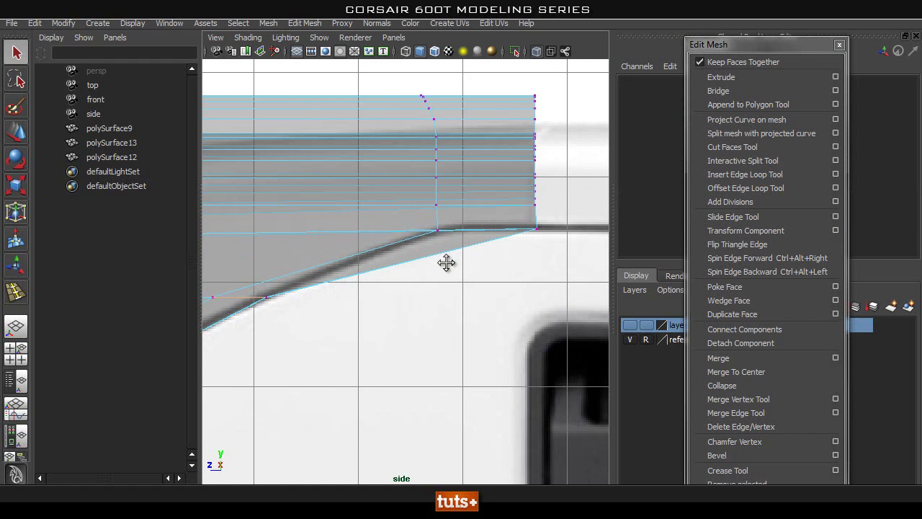
pyautogui.scroll(-5, 443, 264)
pyautogui.keyDown('alt'); pyautogui.moveTo(361, 277); pyautogui.dragTo(495, 273, button='right'); pyautogui.keyUp('alt')
pyautogui.scroll(1, 407, 277)
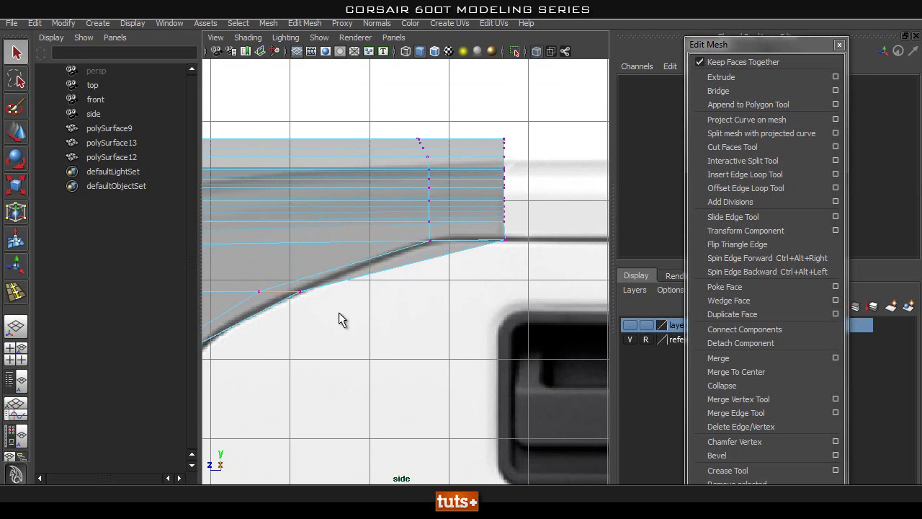
pyautogui.moveTo(377, 296); pyautogui.dragTo(394, 291)
pyautogui.keyDown('alt'); pyautogui.moveTo(364, 321); pyautogui.dragTo(424, 289, button='middle'); pyautogui.keyUp('alt')
pyautogui.scroll(-1, 427, 287)
pyautogui.hotkey('ctrl', 'z')
pyautogui.hotkey('ctrl', 'z')
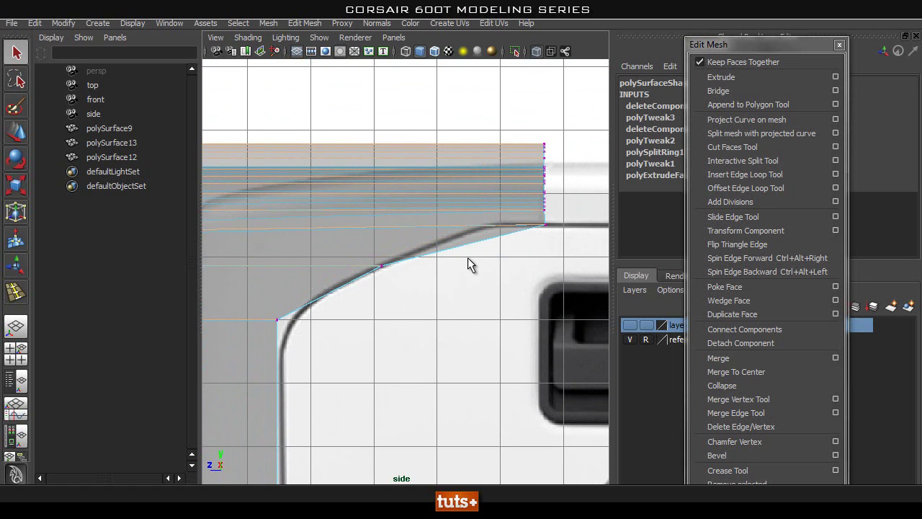
# - Try to move the rear-edge vertices at the strip's lower end back onto the panel's vertical seam line
pyautogui.scroll(-1, 426, 312)
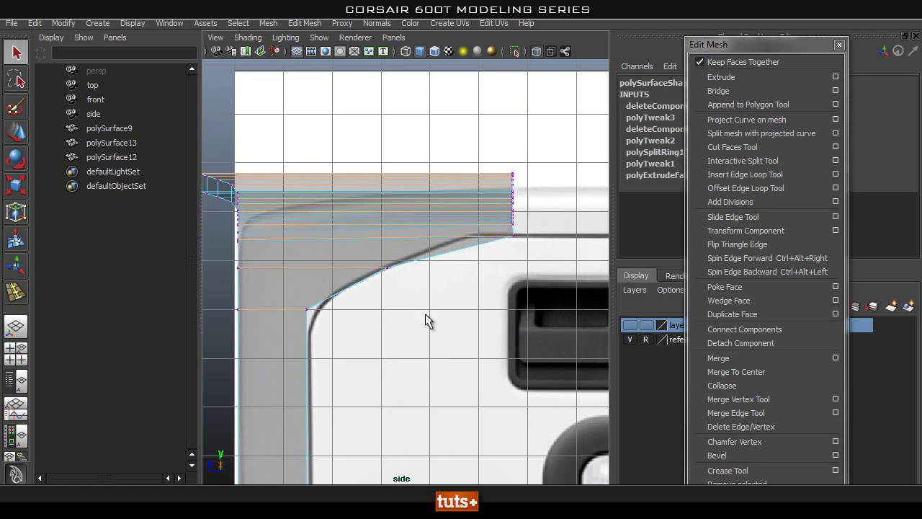
pyautogui.keyDown('alt'); pyautogui.moveTo(426, 315); pyautogui.dragTo(448, 177, button='middle'); pyautogui.keyUp('alt')
pyautogui.keyDown('alt'); pyautogui.moveTo(414, 335); pyautogui.dragTo(429, 178, button='middle'); pyautogui.keyUp('alt')
pyautogui.keyDown('alt'); pyautogui.moveTo(377, 340); pyautogui.dragTo(413, 285, button='middle'); pyautogui.keyUp('alt')
pyautogui.keyDown('alt'); pyautogui.moveTo(416, 354); pyautogui.dragTo(416, 184, button='middle'); pyautogui.keyUp('alt')
pyautogui.keyDown('alt'); pyautogui.moveTo(386, 342); pyautogui.dragTo(396, 228, button='middle'); pyautogui.keyUp('alt')
pyautogui.scroll(1, 401, 281)
pyautogui.keyDown('alt'); pyautogui.moveTo(414, 296); pyautogui.dragTo(378, 293, button='middle'); pyautogui.keyUp('alt')
pyautogui.scroll(-2, 427, 284)
pyautogui.moveTo(346, 256); pyautogui.dragTo(283, 258, button='right')
pyautogui.moveTo(414, 210); pyautogui.dragTo(324, 371)
pyautogui.scroll(1, 362, 361)
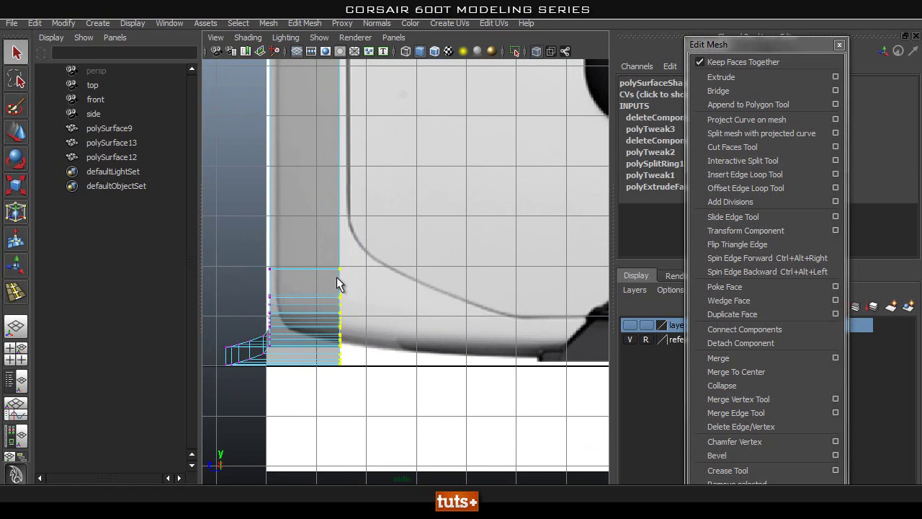
pyautogui.press('w')
pyautogui.moveTo(315, 317); pyautogui.dragTo(324, 320)
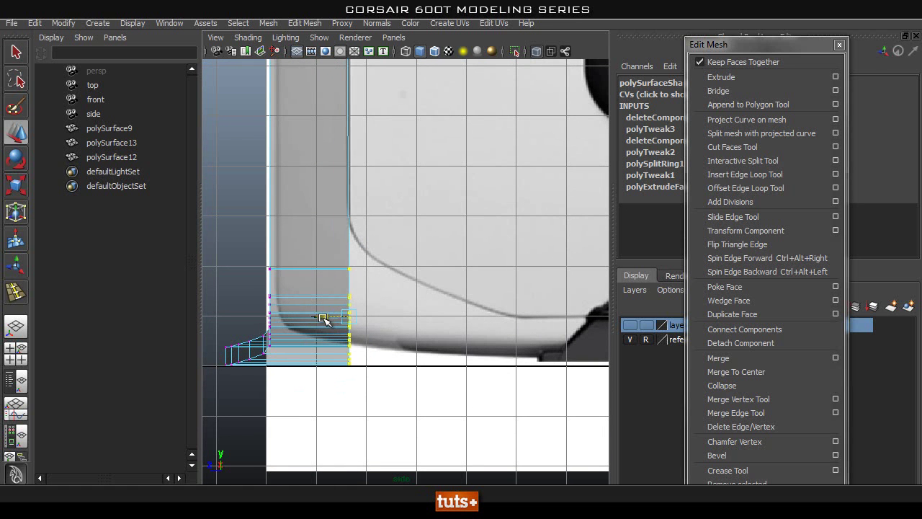
# - Compare the strip's rear edge with the panel's seam at the upper and lower corners in the side view
pyautogui.scroll(-3, 389, 252)
pyautogui.keyDown('alt'); pyautogui.moveTo(396, 186); pyautogui.dragTo(393, 346, button='middle'); pyautogui.keyUp('alt')
pyautogui.keyDown('alt'); pyautogui.moveTo(420, 121); pyautogui.dragTo(441, 314, button='middle'); pyautogui.keyUp('alt')
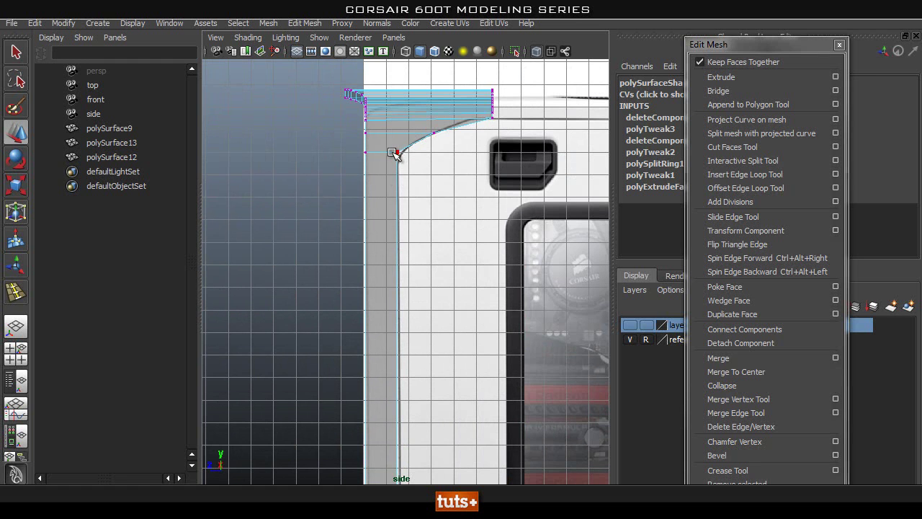
pyautogui.keyDown('alt'); pyautogui.moveTo(453, 340); pyautogui.dragTo(441, 115, button='middle'); pyautogui.keyUp('alt')
pyautogui.keyDown('alt'); pyautogui.moveTo(397, 324); pyautogui.dragTo(412, 152, button='middle'); pyautogui.keyUp('alt')
pyautogui.keyDown('alt'); pyautogui.moveTo(346, 288); pyautogui.dragTo(453, 301, button='right'); pyautogui.keyUp('alt')
pyautogui.keyDown('alt'); pyautogui.moveTo(451, 247); pyautogui.dragTo(421, 280, button='middle'); pyautogui.keyUp('alt')
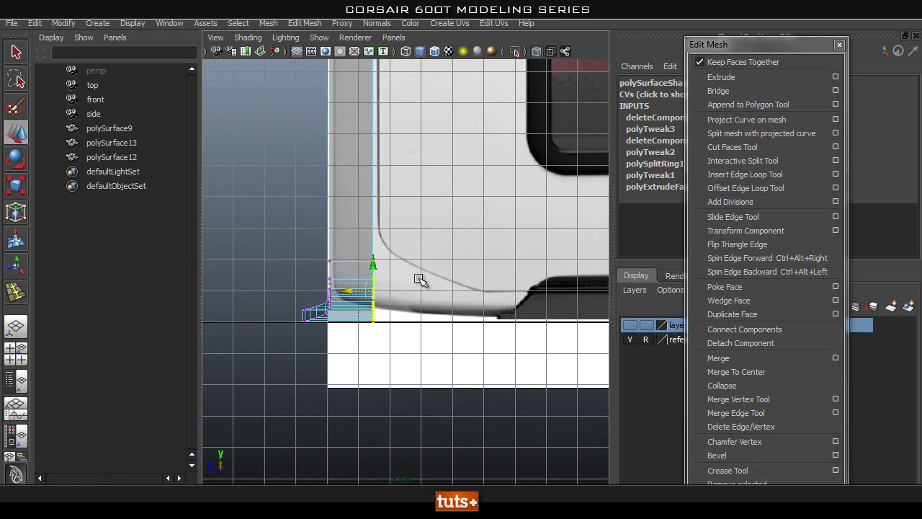
pyautogui.keyDown('alt'); pyautogui.moveTo(348, 284); pyautogui.dragTo(444, 286, button='right'); pyautogui.keyUp('alt')
pyautogui.keyDown('alt'); pyautogui.moveTo(435, 276); pyautogui.dragTo(424, 276, button='middle'); pyautogui.keyUp('alt')
pyautogui.keyDown('alt'); pyautogui.moveTo(377, 277); pyautogui.dragTo(407, 278, button='right'); pyautogui.keyUp('alt')
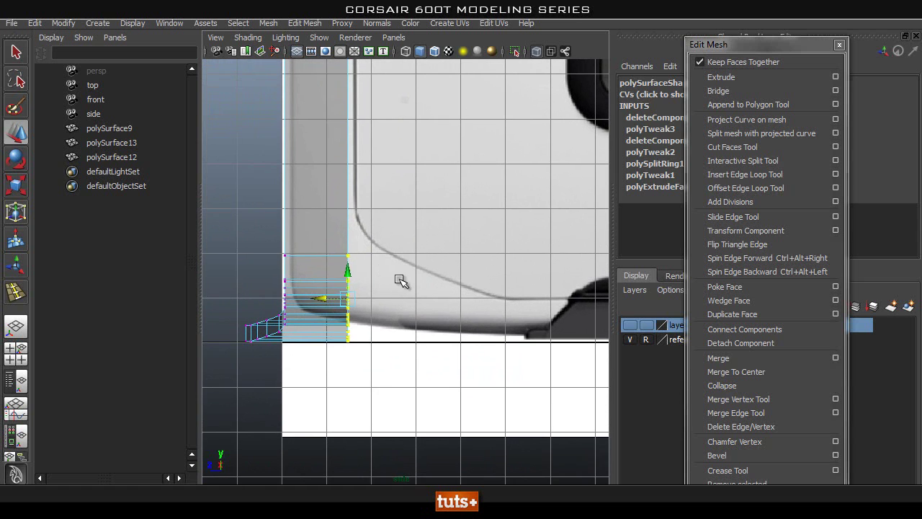
# - Insert an edge loop across the vertical strip just above the existing edges of its lower corner
pyautogui.click(382, 274)
pyautogui.moveTo(381, 273); pyautogui.dragTo(323, 327)
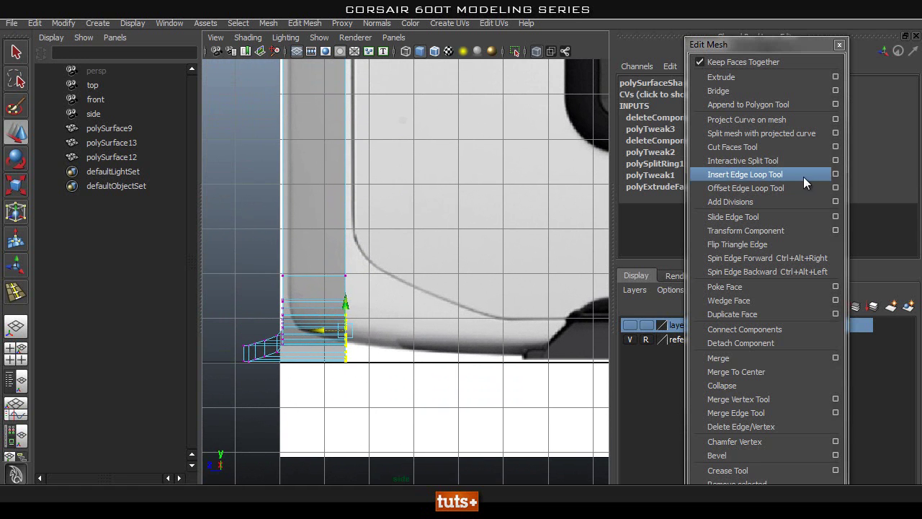
pyautogui.click(807, 181)
pyautogui.click(346, 257)
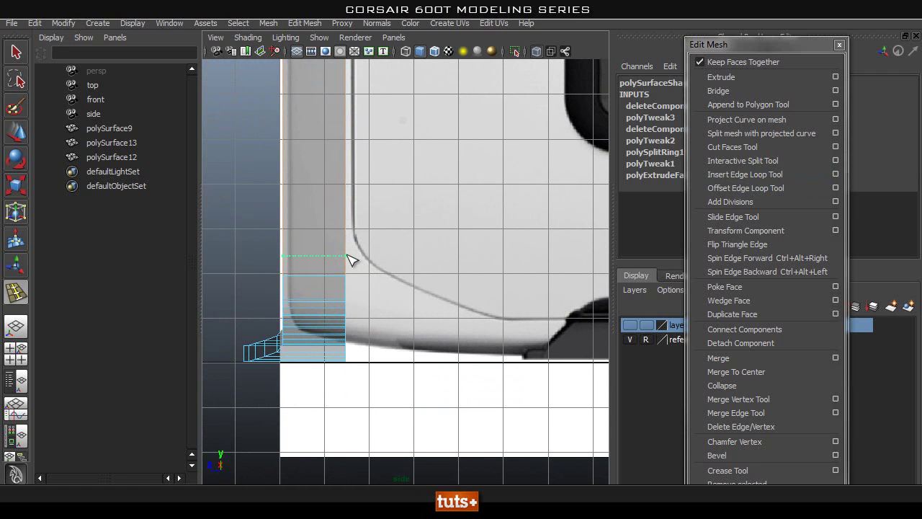
pyautogui.moveTo(290, 269); pyautogui.dragTo(254, 256, button='right')
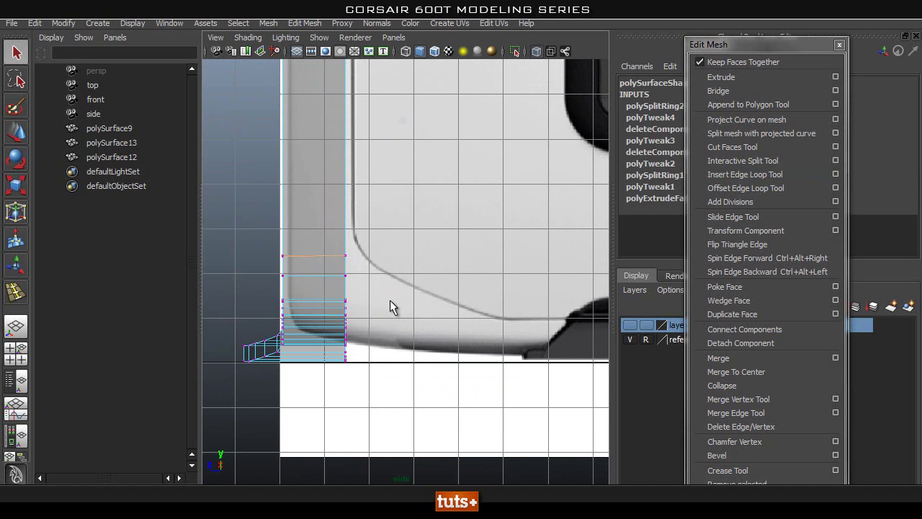
# - Move all rear-edge vertices below the new edge loop back until the uppermost one meets the panel's lower curved seam
pyautogui.moveTo(340, 348); pyautogui.dragTo(338, 360)
pyautogui.press('w')
pyautogui.moveTo(319, 319); pyautogui.dragTo(367, 342)
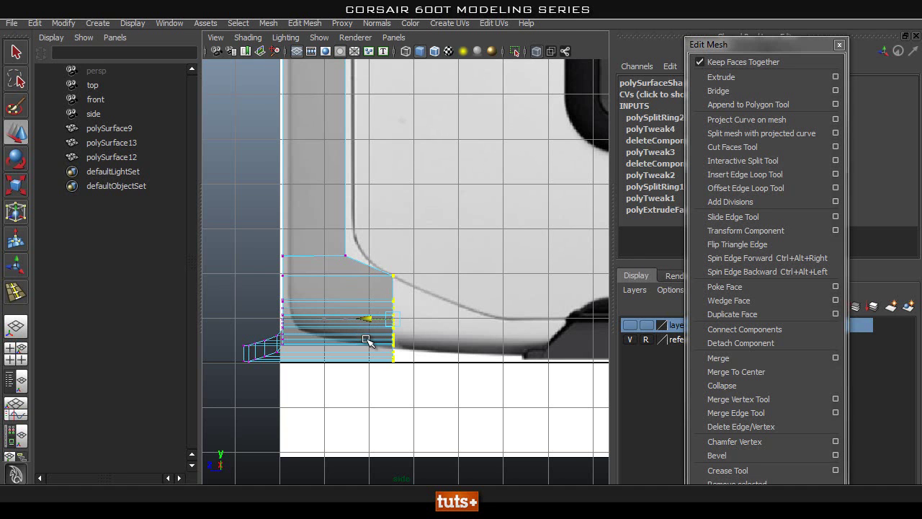
pyautogui.keyDown('alt'); pyautogui.moveTo(365, 340); pyautogui.dragTo(423, 342, button='right'); pyautogui.keyUp('alt')
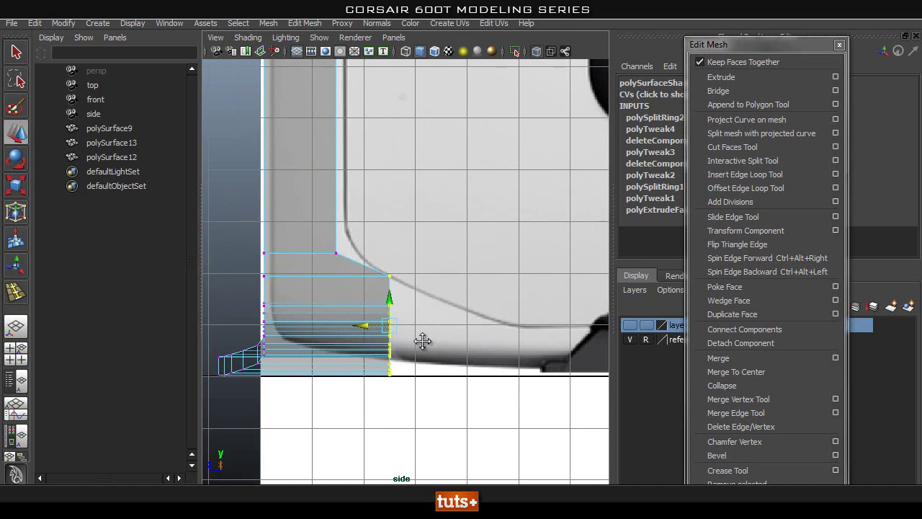
pyautogui.keyDown('alt'); pyautogui.moveTo(424, 342); pyautogui.dragTo(407, 326, button='middle'); pyautogui.keyUp('alt')
# - Move the rear-edge vertices below the first seam vertex further back to the next point on the lower curved seam
pyautogui.moveTo(419, 262); pyautogui.dragTo(353, 374)
pyautogui.moveTo(344, 326); pyautogui.dragTo(411, 346)
pyautogui.scroll(4, 505, 348)
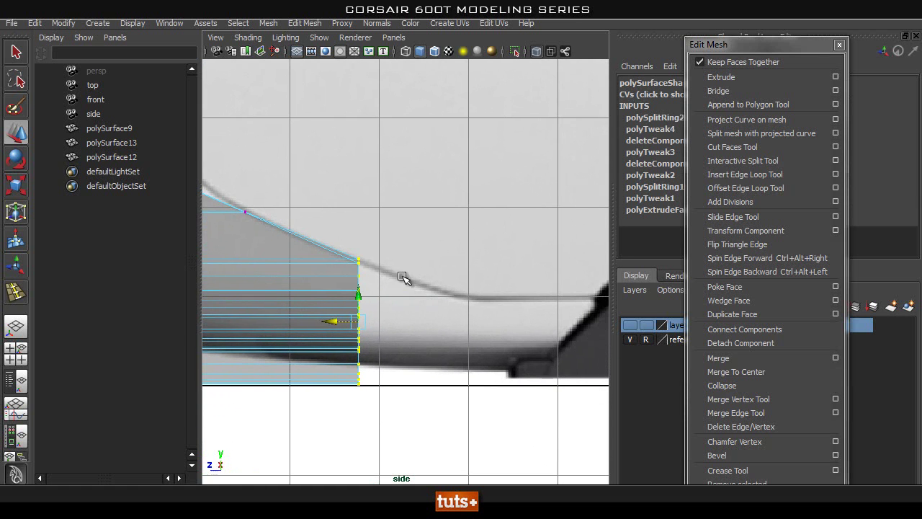
pyautogui.click(392, 268)
# - Snap the second lower seam vertex vertically to the height of its opposite vertex in the perspective view
pyautogui.keyDown('alt'); pyautogui.moveTo(322, 277); pyautogui.dragTo(365, 272, button='middle'); pyautogui.keyUp('alt')
pyautogui.press('space')
pyautogui.moveTo(365, 277); pyautogui.dragTo(366, 248)
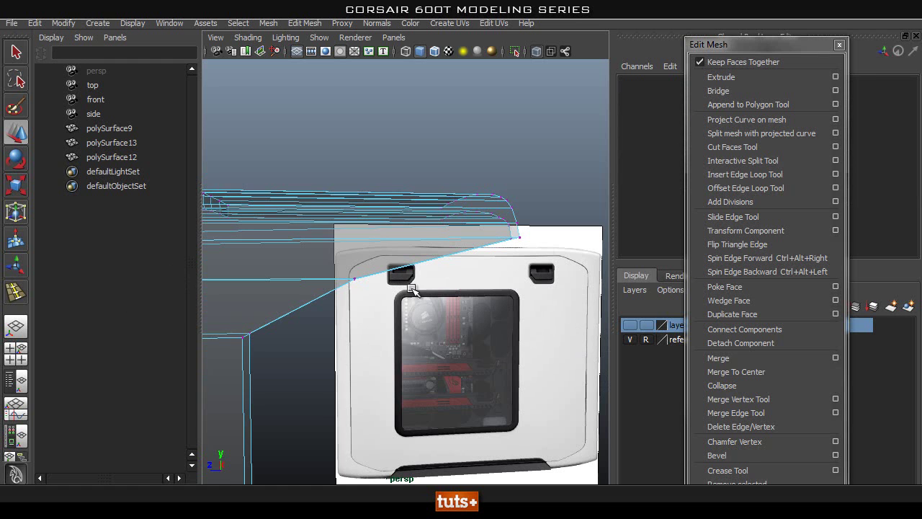
pyautogui.keyDown('alt'); pyautogui.moveTo(480, 343); pyautogui.dragTo(359, 342); pyautogui.keyUp('alt')
pyautogui.click(425, 348)
pyautogui.press('f')
pyautogui.keyDown('alt'); pyautogui.moveTo(449, 350); pyautogui.dragTo(466, 321); pyautogui.keyUp('alt')
pyautogui.keyDown('alt'); pyautogui.moveTo(468, 289); pyautogui.dragTo(446, 299); pyautogui.keyUp('alt')
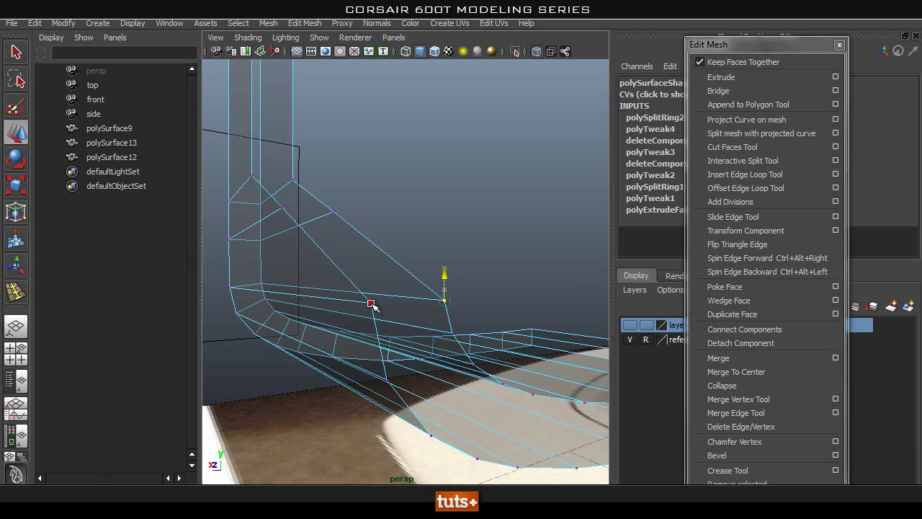
pyautogui.keyDown('alt'); pyautogui.moveTo(371, 303); pyautogui.dragTo(472, 381); pyautogui.keyUp('alt')
pyautogui.press('space')
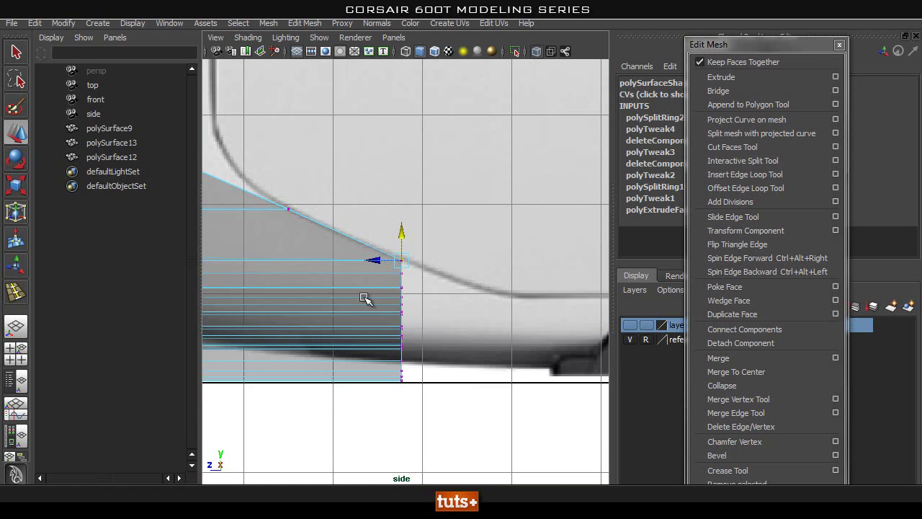
pyautogui.scroll(1, 366, 312)
pyautogui.press('q')
pyautogui.press('w')
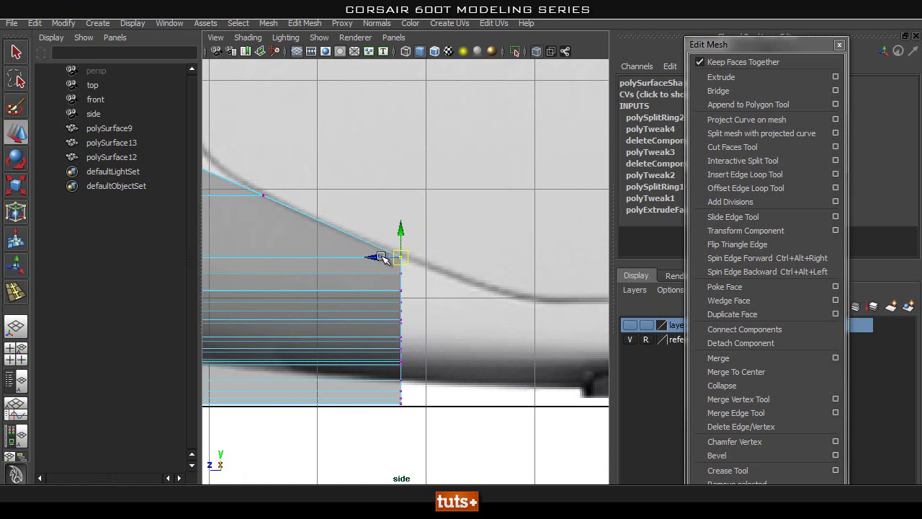
pyautogui.click(476, 353)
# - Move the remaining rear-edge vertices below the second seam vertex further back along the lower curved seam
pyautogui.scroll(-1, 472, 371)
pyautogui.keyDown('alt'); pyautogui.moveTo(469, 375); pyautogui.dragTo(456, 333, button='middle'); pyautogui.keyUp('alt')
pyautogui.scroll(-1, 454, 324)
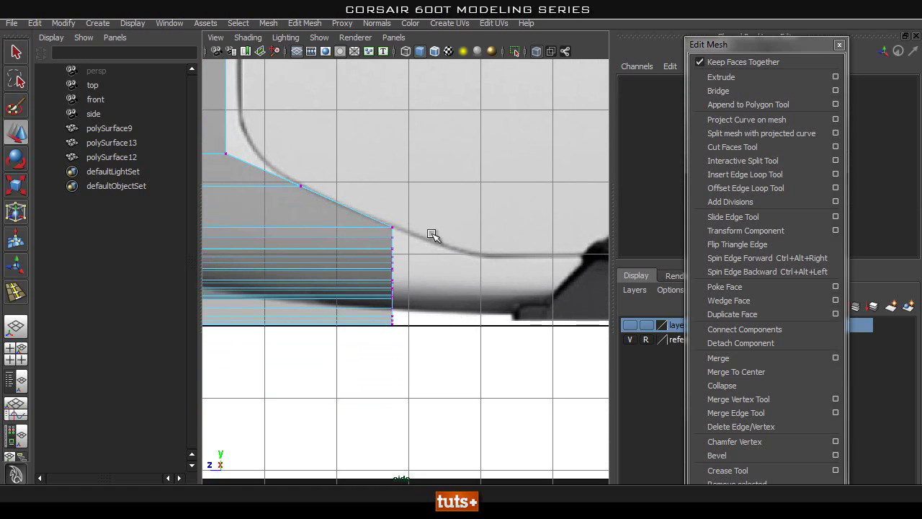
pyautogui.moveTo(344, 346); pyautogui.dragTo(345, 347)
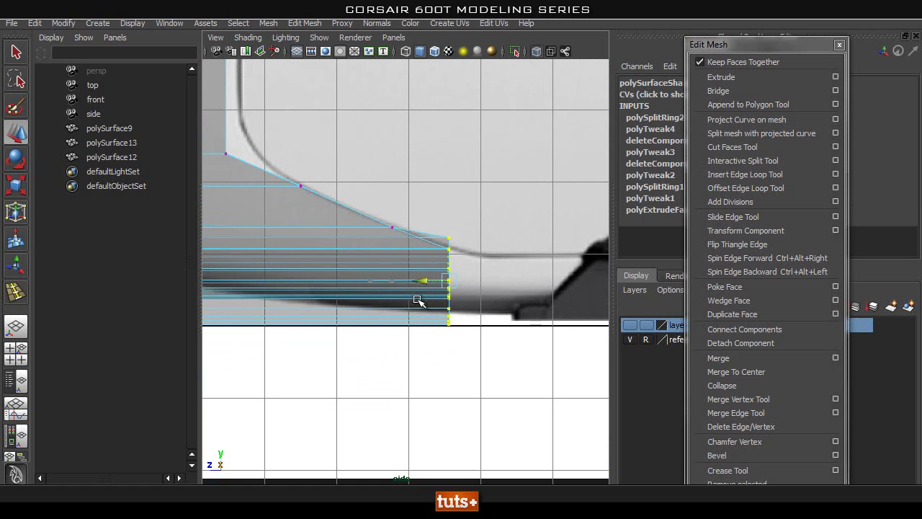
# - Move the strip's remaining lower rear-edge vertices back to the dark base cutout, return to object mode and toggle X-ray in perspective
pyautogui.moveTo(408, 305); pyautogui.dragTo(455, 323, button='middle')
pyautogui.press('space')
pyautogui.moveTo(456, 323); pyautogui.dragTo(463, 297)
pyautogui.keyDown('alt'); pyautogui.moveTo(519, 320); pyautogui.dragTo(472, 311); pyautogui.keyUp('alt')
pyautogui.keyDown('alt'); pyautogui.moveTo(321, 317); pyautogui.dragTo(531, 268); pyautogui.keyUp('alt')
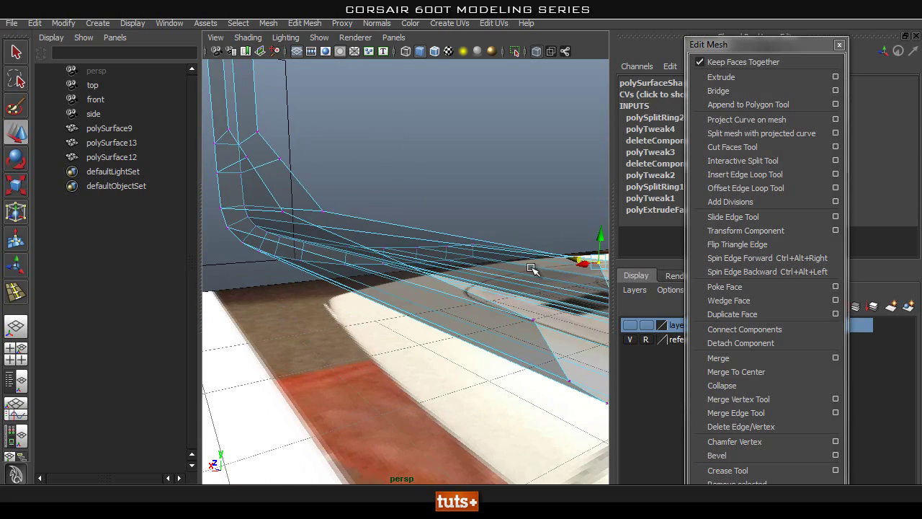
pyautogui.keyDown('alt'); pyautogui.moveTo(535, 320); pyautogui.dragTo(420, 290); pyautogui.keyUp('alt')
pyautogui.press('q')
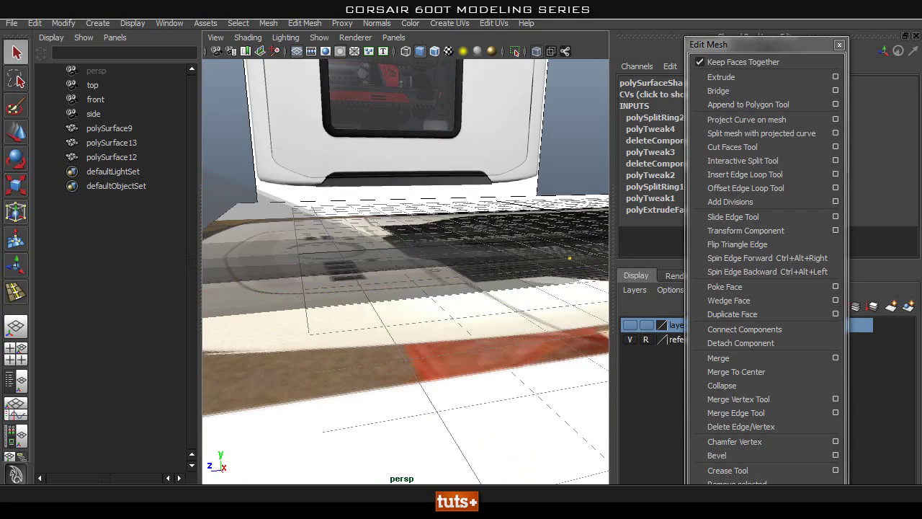
pyautogui.click(337, 286)
pyautogui.keyDown('alt'); pyautogui.moveTo(336, 285); pyautogui.dragTo(447, 333); pyautogui.keyUp('alt')
pyautogui.moveTo(426, 309); pyautogui.dragTo(452, 263, button='right')
pyautogui.keyDown('alt'); pyautogui.moveTo(525, 298); pyautogui.dragTo(432, 317); pyautogui.keyUp('alt')
pyautogui.click(539, 51)
# - Scale the strip's rear-edge vertices at the dark base cutout slightly closer together vertically in the side view
pyautogui.moveTo(321, 282)
pyautogui.keyDown('alt'); pyautogui.mouseDown()
pyautogui.moveTo(324, 274)
pyautogui.moveTo(427, 255)
pyautogui.mouseUp(); pyautogui.keyUp('alt')
pyautogui.press('space')
pyautogui.keyDown('alt'); pyautogui.moveTo(461, 296); pyautogui.dragTo(553, 325, button='middle'); pyautogui.keyUp('alt')
pyautogui.keyDown('alt'); pyautogui.moveTo(552, 326); pyautogui.dragTo(427, 307, button='right'); pyautogui.keyUp('alt')
pyautogui.scroll(6, 447, 285)
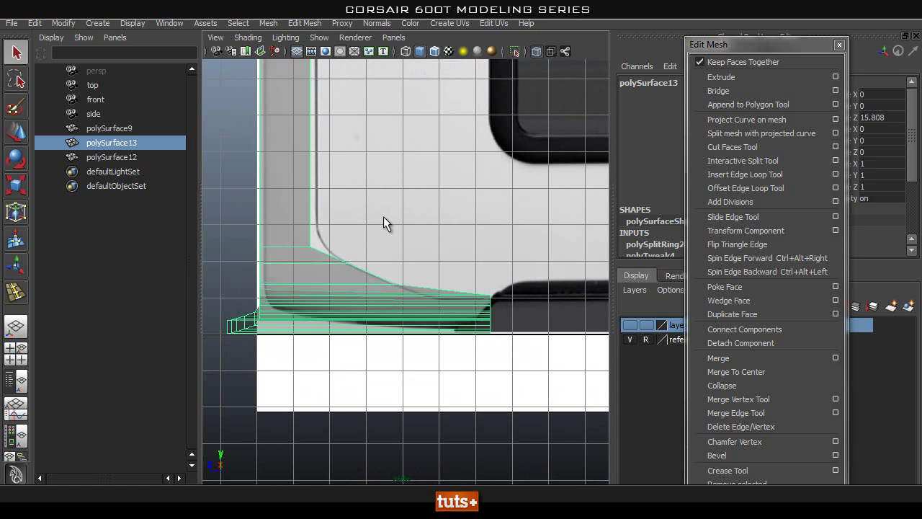
pyautogui.scroll(-6, 451, 315)
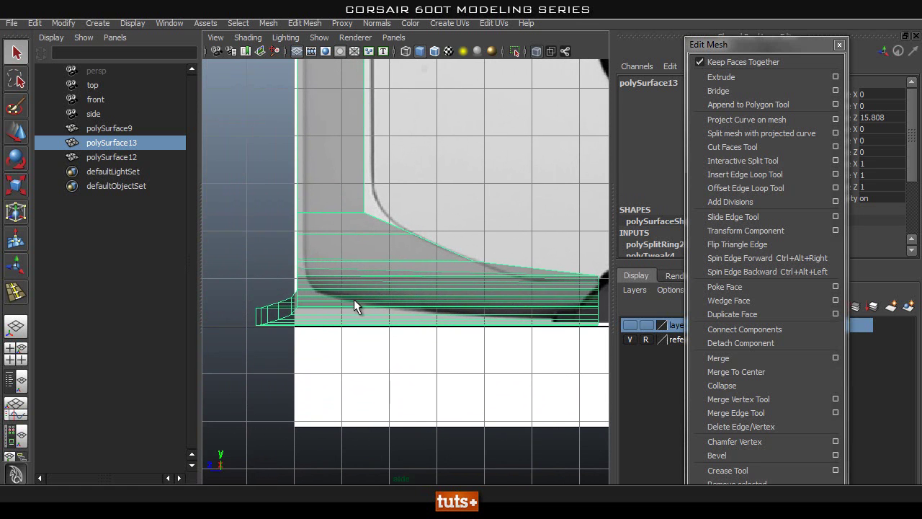
pyautogui.scroll(5, 465, 317)
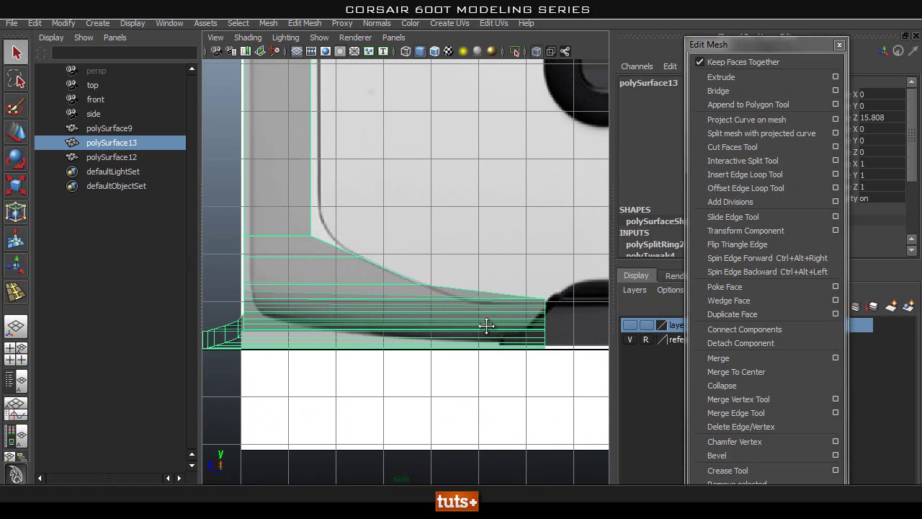
pyautogui.moveTo(423, 256); pyautogui.dragTo(363, 256, button='right')
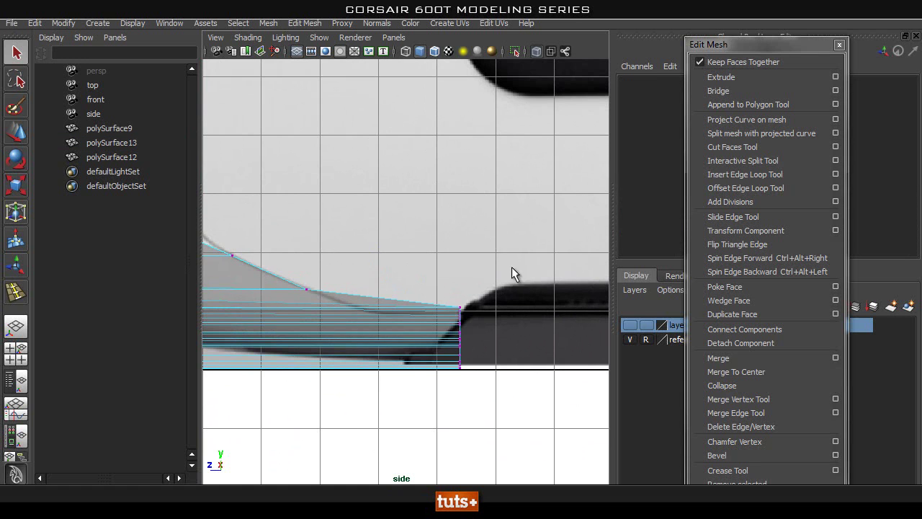
pyautogui.moveTo(512, 267); pyautogui.dragTo(409, 388)
pyautogui.scroll(1, 404, 386)
pyautogui.scroll(1, 379, 386)
pyautogui.press('w')
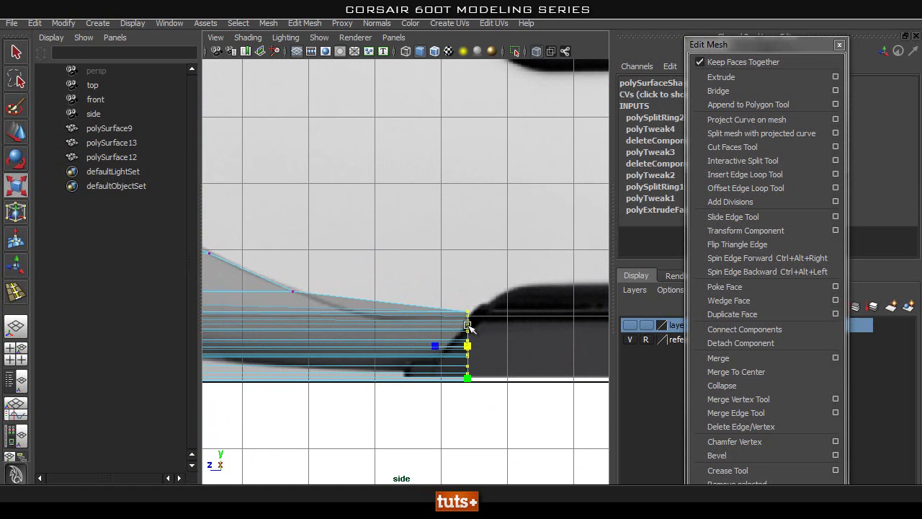
pyautogui.moveTo(467, 379); pyautogui.dragTo(466, 372)
pyautogui.keyDown('alt'); pyautogui.moveTo(317, 356); pyautogui.dragTo(315, 332, button='middle'); pyautogui.keyUp('alt')
pyautogui.scroll(1, 402, 339)
pyautogui.scroll(1, 401, 338)
pyautogui.press('q')
pyautogui.moveTo(451, 253); pyautogui.dragTo(492, 255, button='right')
# - Compare the strip's outline with the side panel's upper and lower curved seams in the side view
pyautogui.keyDown('alt'); pyautogui.moveTo(277, 340); pyautogui.dragTo(367, 300, button='middle'); pyautogui.keyUp('alt')
pyautogui.scroll(-3, 421, 300)
pyautogui.keyDown('alt'); pyautogui.moveTo(414, 281); pyautogui.dragTo(444, 461, button='middle'); pyautogui.keyUp('alt')
pyautogui.keyDown('alt'); pyautogui.moveTo(421, 317); pyautogui.dragTo(435, 398, button='middle'); pyautogui.keyUp('alt')
pyautogui.keyDown('alt'); pyautogui.moveTo(443, 306); pyautogui.dragTo(433, 436, button='middle'); pyautogui.keyUp('alt')
pyautogui.keyDown('alt'); pyautogui.moveTo(463, 269); pyautogui.dragTo(429, 236, button='middle'); pyautogui.keyUp('alt')
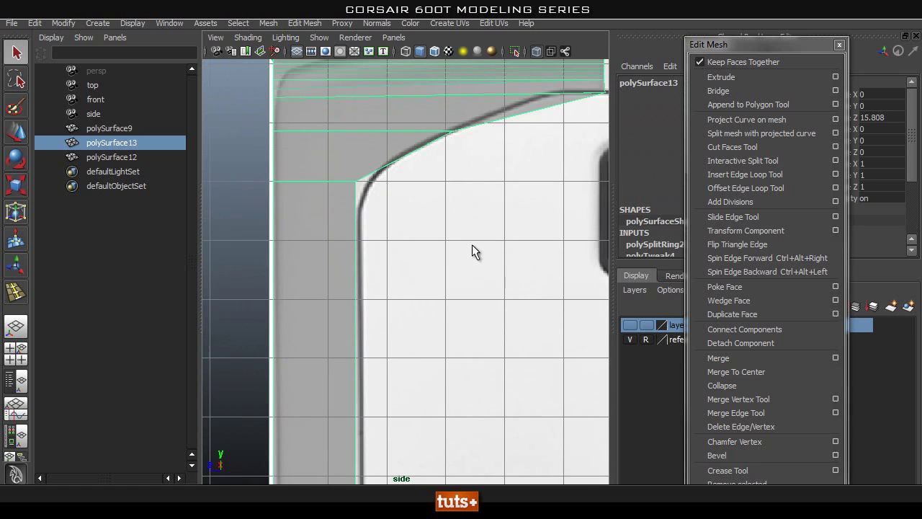
pyautogui.scroll(-3, 425, 299)
pyautogui.keyDown('alt'); pyautogui.moveTo(367, 368); pyautogui.dragTo(369, 202, button='middle'); pyautogui.keyUp('alt')
pyautogui.scroll(-4, 278, 286)
pyautogui.keyDown('alt'); pyautogui.moveTo(314, 208); pyautogui.dragTo(340, 229, button='middle'); pyautogui.keyUp('alt')
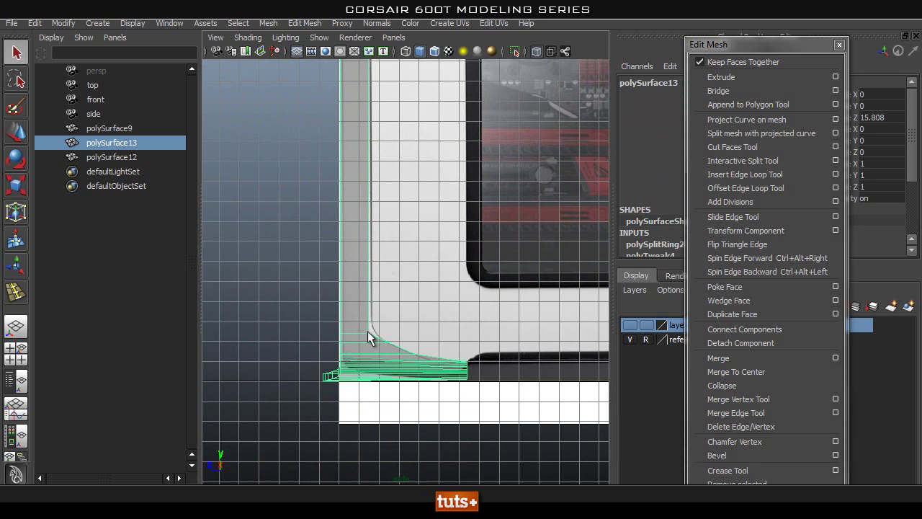
# - Move the front and rear vertices of the strip's lower corner edge up toward the start of the lower curved seam
pyautogui.keyDown('alt'); pyautogui.moveTo(306, 343); pyautogui.dragTo(448, 354, button='right'); pyautogui.keyUp('alt')
pyautogui.keyDown('alt'); pyautogui.moveTo(342, 356); pyautogui.dragTo(350, 296, button='middle'); pyautogui.keyUp('alt')
pyautogui.keyDown('alt'); pyautogui.moveTo(349, 296); pyautogui.dragTo(454, 312, button='right'); pyautogui.keyUp('alt')
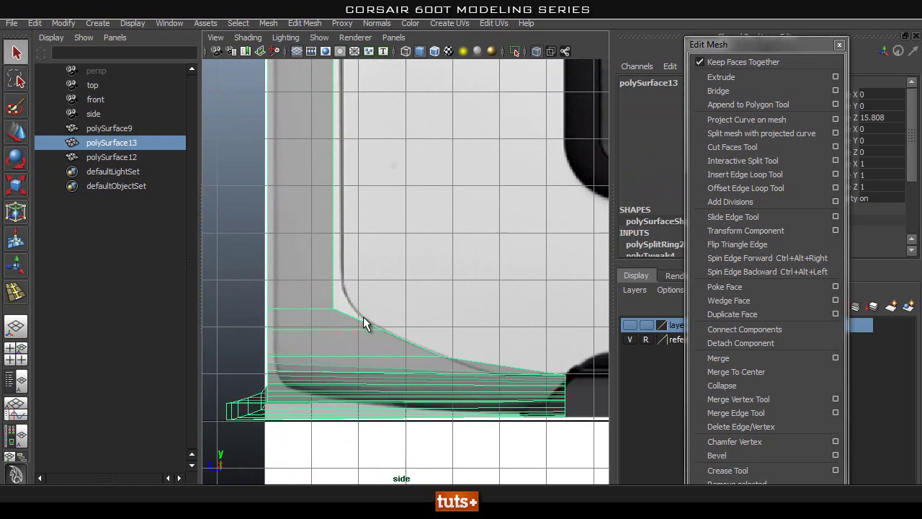
pyautogui.keyDown('alt'); pyautogui.moveTo(322, 304); pyautogui.dragTo(367, 321, button='middle'); pyautogui.keyUp('alt')
pyautogui.moveTo(373, 256); pyautogui.dragTo(313, 260, button='right')
pyautogui.moveTo(352, 305); pyautogui.dragTo(405, 339)
pyautogui.keyDown('alt'); pyautogui.moveTo(279, 339); pyautogui.dragTo(358, 335, button='right'); pyautogui.keyUp('alt')
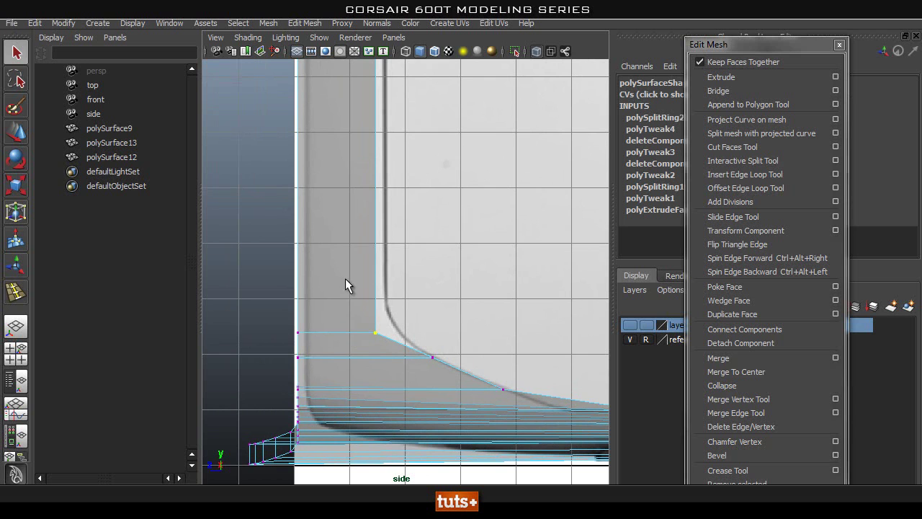
pyautogui.press('w')
pyautogui.keyDown('shift'); pyautogui.moveTo(283, 324); pyautogui.dragTo(309, 343); pyautogui.keyUp('shift')
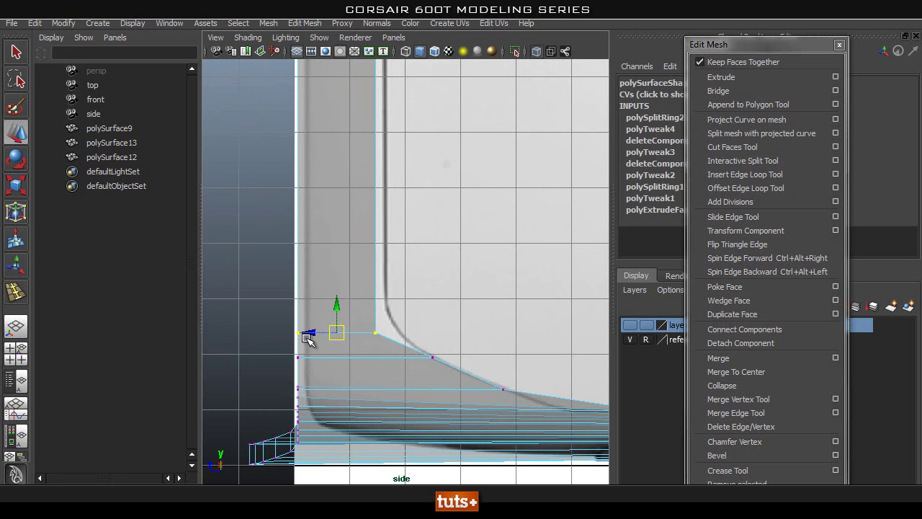
pyautogui.click(336, 300)
pyautogui.hotkey('ctrl', 'z')
pyautogui.moveTo(335, 304); pyautogui.dragTo(335, 303)
pyautogui.moveTo(336, 303); pyautogui.dragTo(339, 291, button='middle')
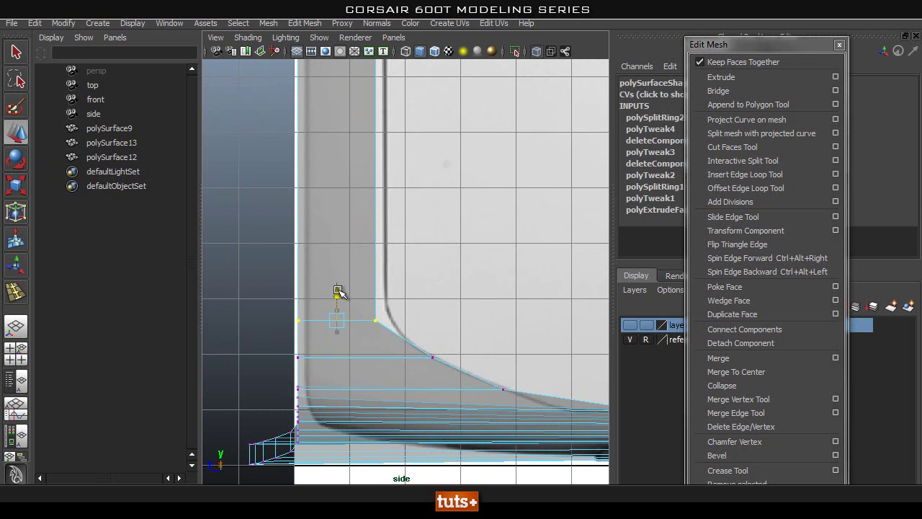
# - Return the strip to object mode and inspect its overall shape in the side and perspective views
pyautogui.scroll(-3, 392, 260)
pyautogui.scroll(-2, 400, 274)
pyautogui.keyDown('alt'); pyautogui.moveTo(390, 301); pyautogui.dragTo(405, 421, button='middle'); pyautogui.keyUp('alt')
pyautogui.keyDown('alt'); pyautogui.moveTo(377, 144); pyautogui.dragTo(395, 325, button='middle'); pyautogui.keyUp('alt')
pyautogui.keyDown('alt'); pyautogui.moveTo(376, 222); pyautogui.dragTo(384, 371, button='middle'); pyautogui.keyUp('alt')
pyautogui.press('q')
pyautogui.press('F8')
pyautogui.press('f')
pyautogui.press('space')
pyautogui.moveTo(408, 274); pyautogui.dragTo(406, 241)
pyautogui.keyDown('alt'); pyautogui.moveTo(330, 217); pyautogui.dragTo(355, 264); pyautogui.keyUp('alt')
# - Examine how the strip lines up with the case's front outline and control panel in the top reference image
pyautogui.press('space')
pyautogui.scroll(-1, 409, 258)
pyautogui.keyDown('alt'); pyautogui.moveTo(408, 258); pyautogui.dragTo(497, 255, button='middle'); pyautogui.keyUp('alt')
pyautogui.keyDown('alt'); pyautogui.moveTo(286, 251); pyautogui.dragTo(409, 261, button='right'); pyautogui.keyUp('alt')
pyautogui.keyDown('alt'); pyautogui.moveTo(410, 261); pyautogui.dragTo(342, 334, button='middle'); pyautogui.keyUp('alt')
pyautogui.keyDown('alt'); pyautogui.moveTo(299, 261); pyautogui.dragTo(329, 247, button='middle'); pyautogui.keyUp('alt')
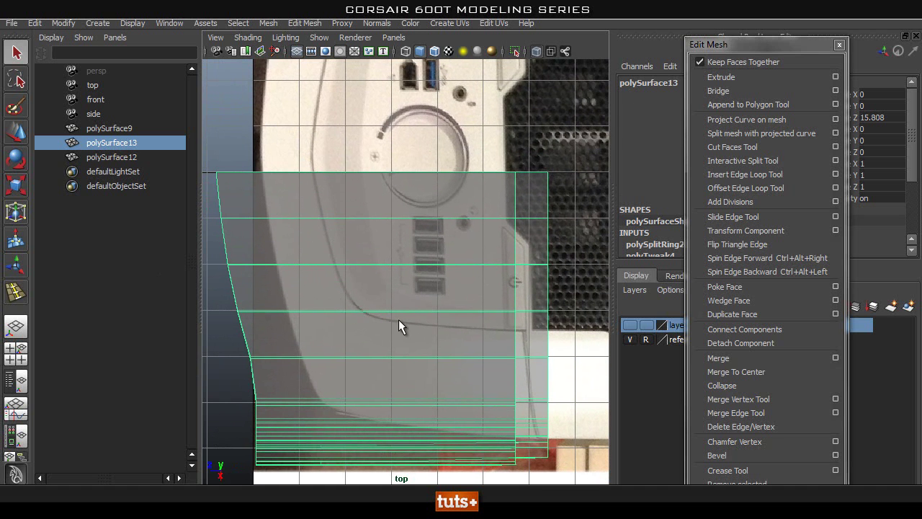
pyautogui.keyDown('alt'); pyautogui.moveTo(346, 172); pyautogui.dragTo(386, 231, button='middle'); pyautogui.keyUp('alt')
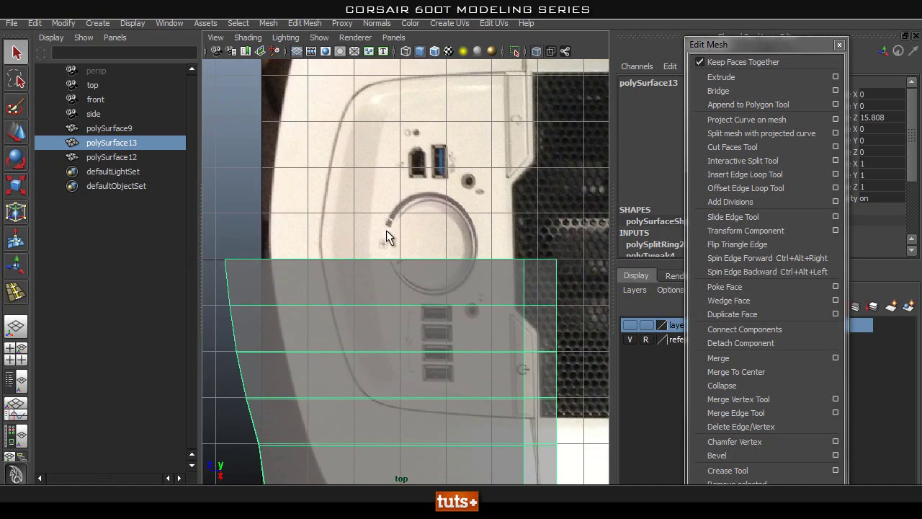
pyautogui.keyDown('alt'); pyautogui.moveTo(340, 279); pyautogui.dragTo(369, 128, button='middle'); pyautogui.keyUp('alt')
pyautogui.keyDown('alt'); pyautogui.moveTo(410, 206); pyautogui.dragTo(481, 262, button='middle'); pyautogui.keyUp('alt')
pyautogui.scroll(1, 393, 219)
pyautogui.moveTo(327, 228)
pyautogui.keyDown('alt'); pyautogui.mouseDown(button='middle')
pyautogui.moveTo(343, 276)
pyautogui.moveTo(325, 213)
pyautogui.mouseUp(button='middle'); pyautogui.keyUp('alt')
pyautogui.moveTo(444, 265); pyautogui.dragTo(411, 266, button='right')
pyautogui.rightClick(418, 211)
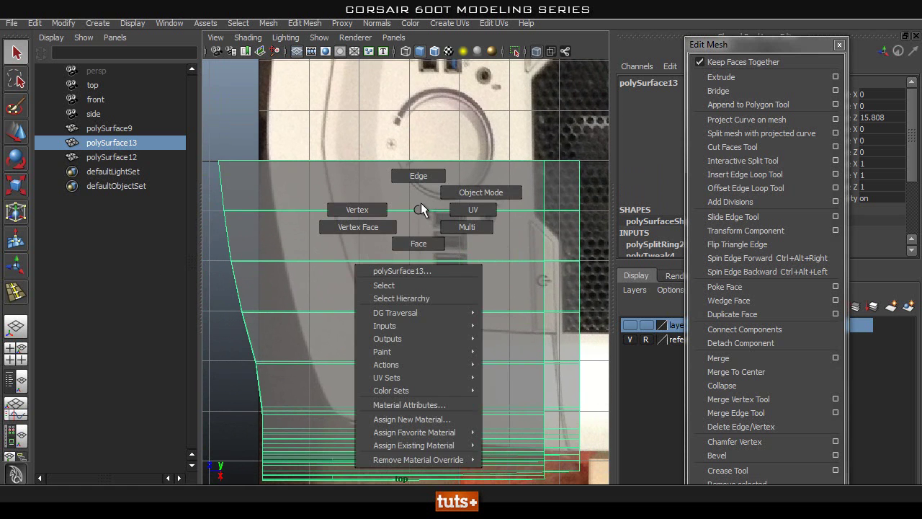
pyautogui.keyDown('shift'); pyautogui.rightClick(422, 204); pyautogui.keyUp('shift')
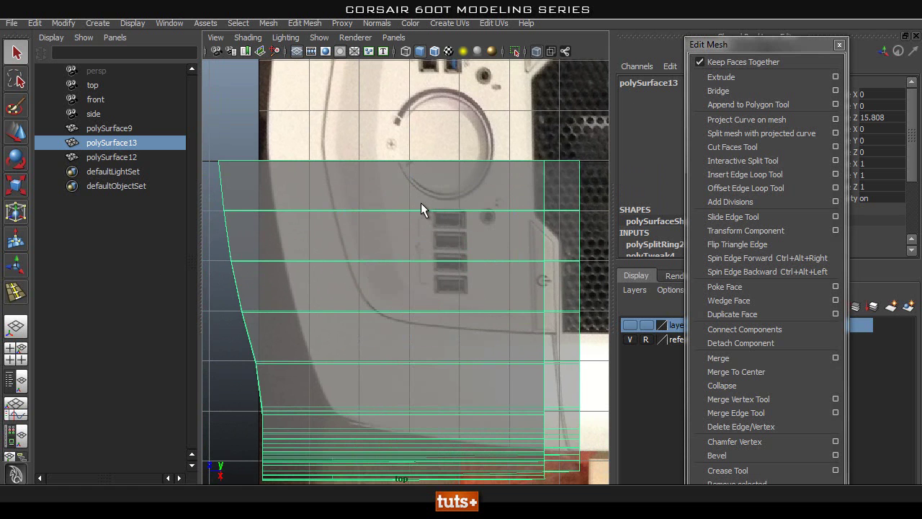
pyautogui.keyDown('shift'); pyautogui.moveTo(421, 203); pyautogui.dragTo(447, 181, button='right'); pyautogui.keyUp('shift')
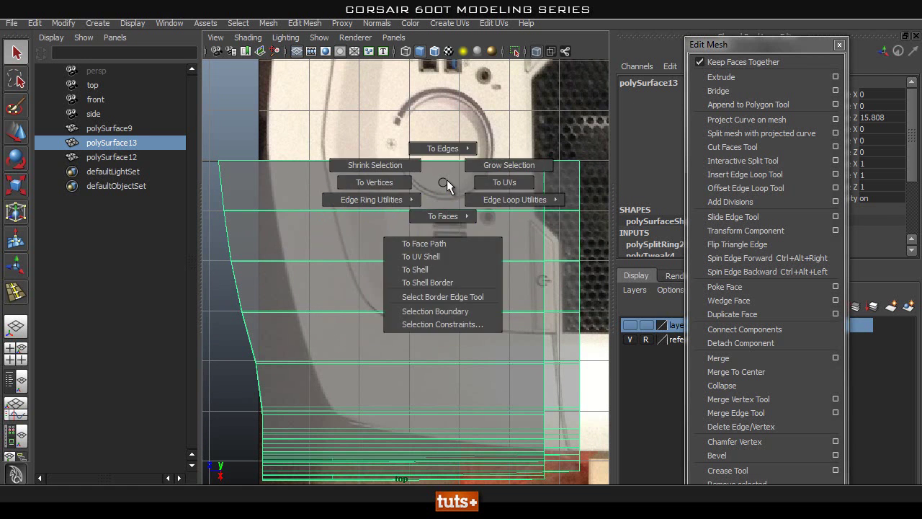
pyautogui.moveTo(418, 211); pyautogui.dragTo(428, 179, button='right')
pyautogui.keyDown('shift'); pyautogui.rightClick(432, 193); pyautogui.keyUp('shift')
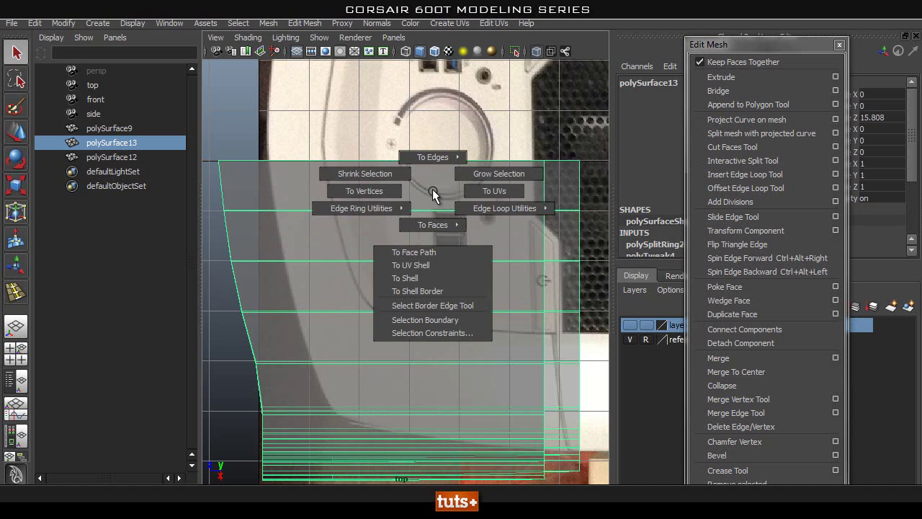
pyautogui.keyDown('shift'); pyautogui.rightClick(433, 189); pyautogui.keyUp('shift')
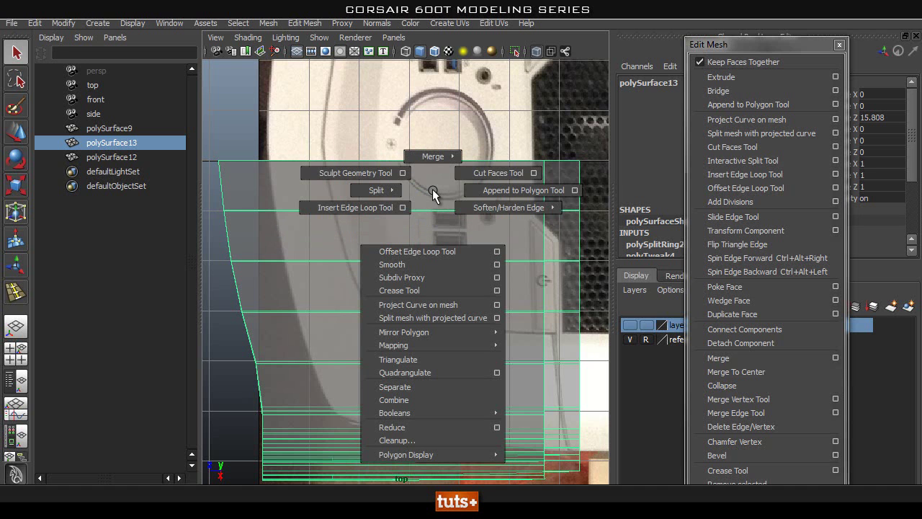
pyautogui.moveTo(433, 189)
pyautogui.keyDown('shift'); pyautogui.mouseDown(button='right')
pyautogui.moveTo(373, 192)
pyautogui.moveTo(441, 183)
pyautogui.mouseUp(button='right'); pyautogui.keyUp('shift')
pyautogui.click(334, 163)
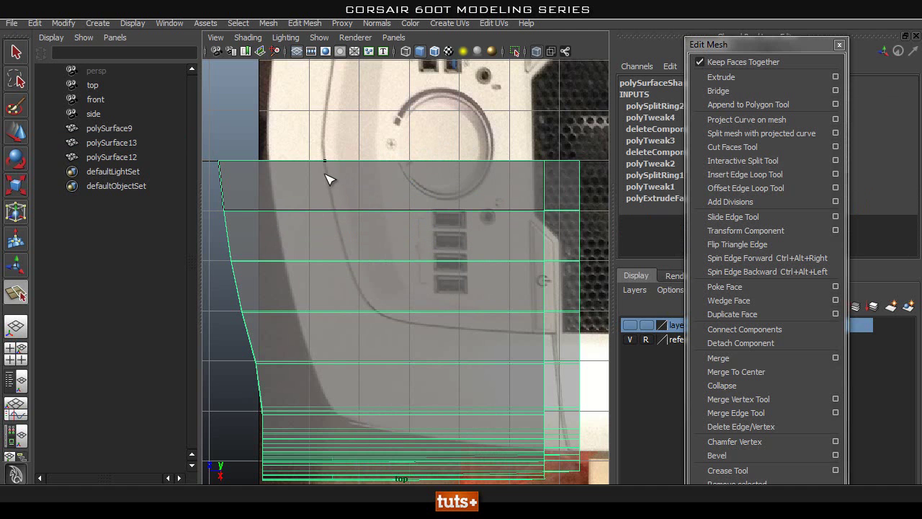
pyautogui.moveTo(324, 175); pyautogui.dragTo(325, 178)
pyautogui.scroll(-3, 332, 224)
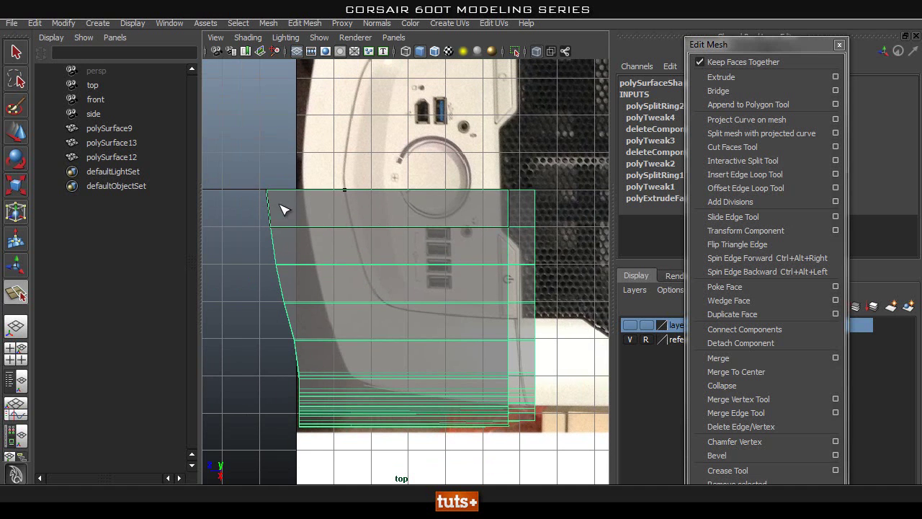
pyautogui.hotkey('ctrl', 'z')
pyautogui.press('q')
pyautogui.moveTo(418, 212); pyautogui.dragTo(519, 181, button='right')
pyautogui.click(367, 222)
pyautogui.keyDown('alt'); pyautogui.moveTo(449, 137); pyautogui.dragTo(447, 170, button='middle'); pyautogui.keyUp('alt')
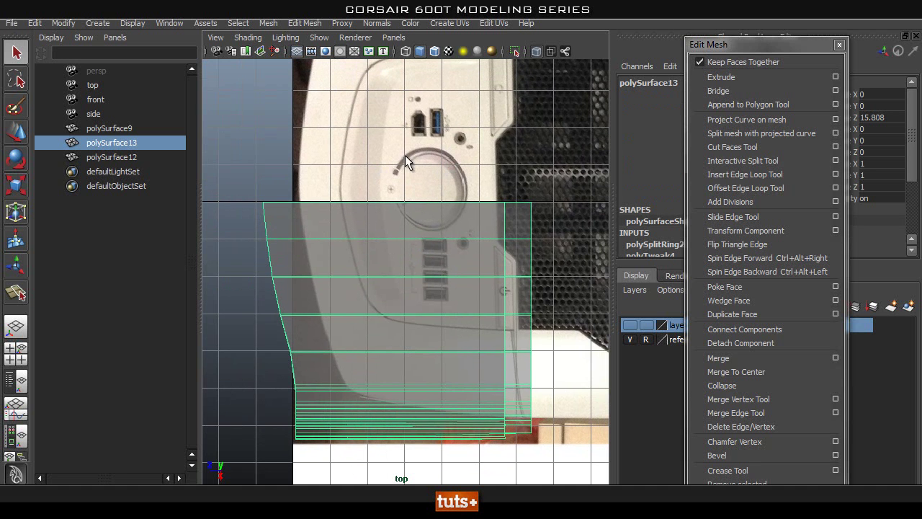
# - Set Center Z of the top camera's imagePlane3 to 1.02 to align the reference image with the strip's front outline
pyautogui.click(92, 85)
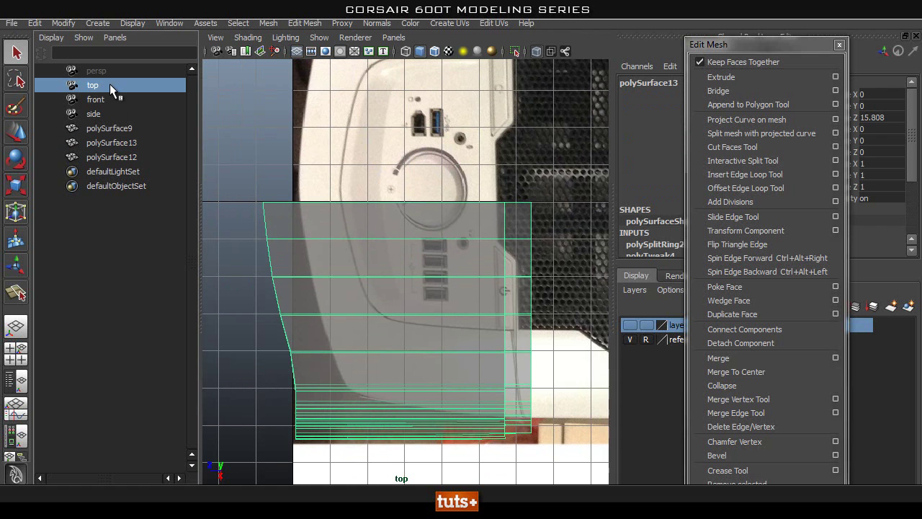
pyautogui.moveTo(739, 44); pyautogui.dragTo(483, 103)
pyautogui.scroll(-4, 850, 187)
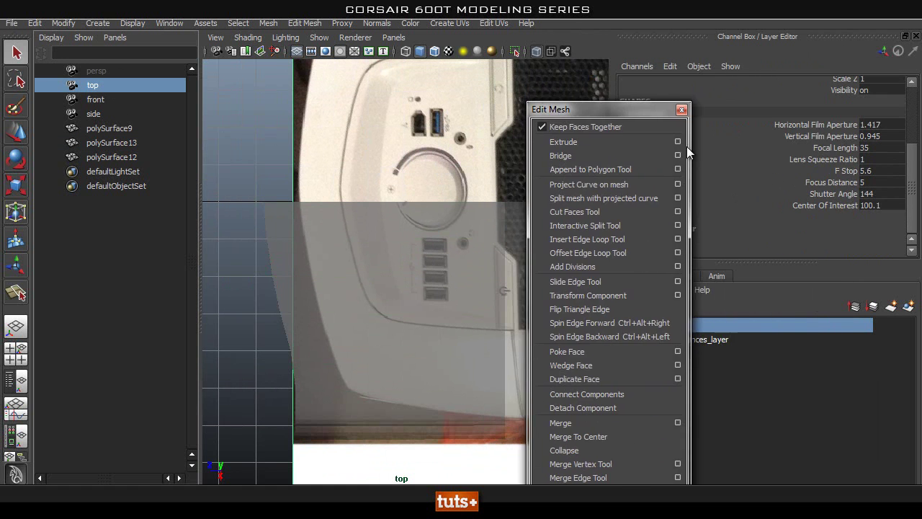
pyautogui.moveTo(570, 108); pyautogui.dragTo(417, 81)
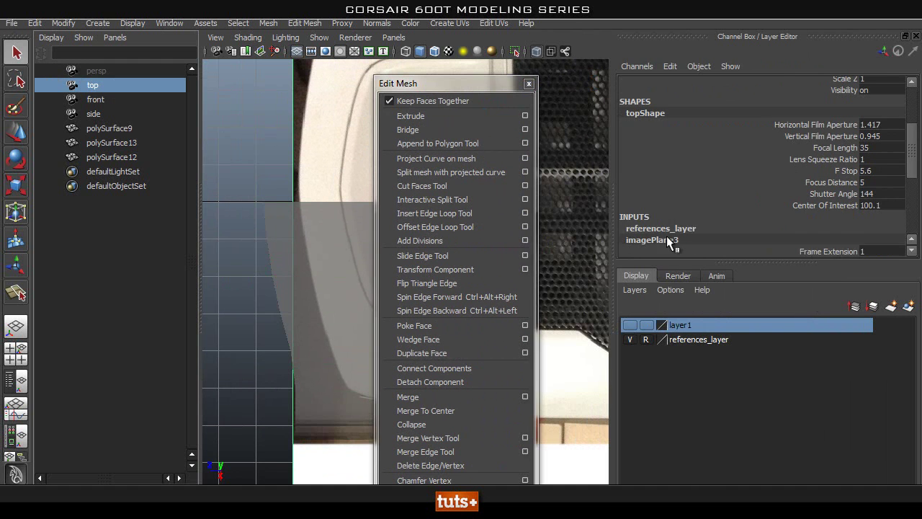
pyautogui.scroll(-4, 731, 231)
pyautogui.click(529, 84)
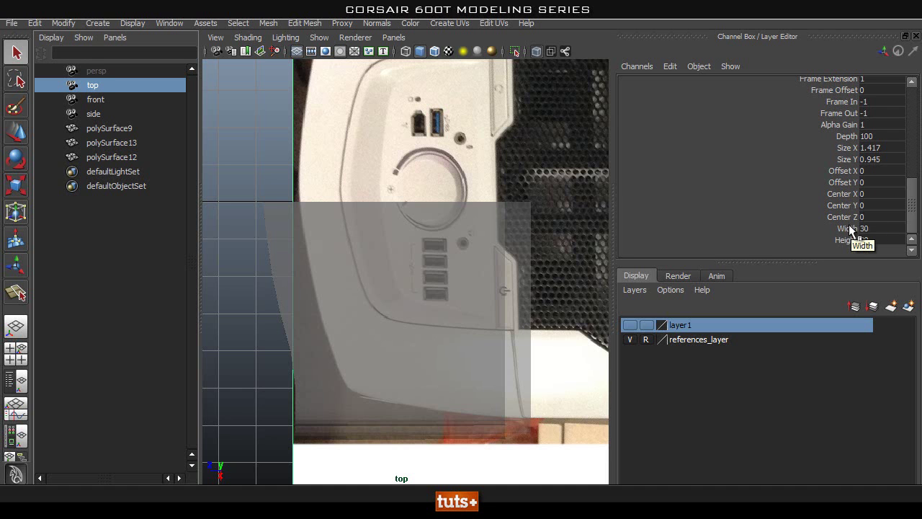
pyautogui.click(851, 217)
pyautogui.moveTo(495, 137); pyautogui.dragTo(565, 162, button='middle')
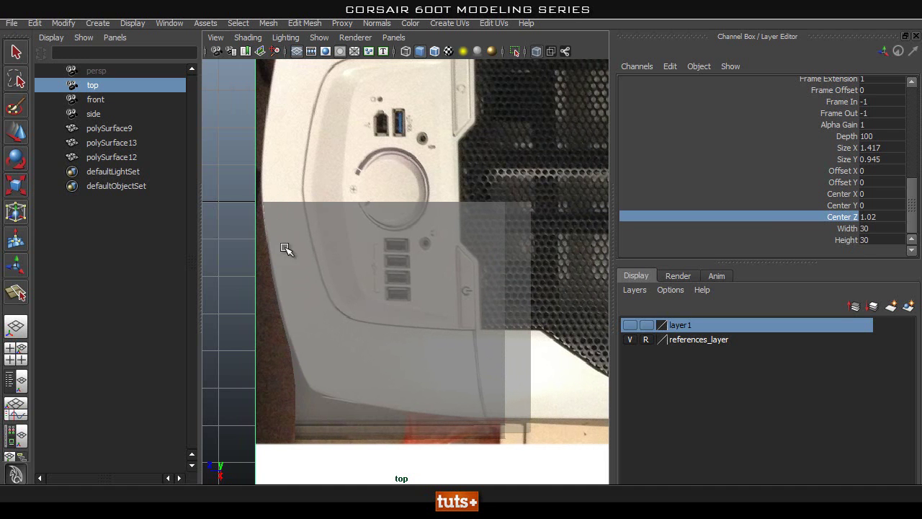
pyautogui.press('q')
# - Select polySurface13's wide upper face next to the centre line in face mode and check it across views
pyautogui.click(494, 252)
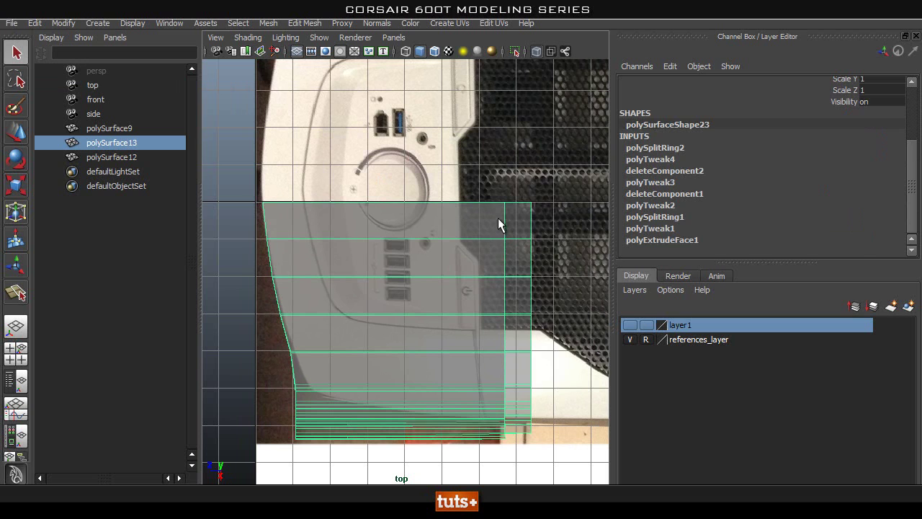
pyautogui.moveTo(504, 214); pyautogui.dragTo(504, 233, button='right')
pyautogui.click(484, 225)
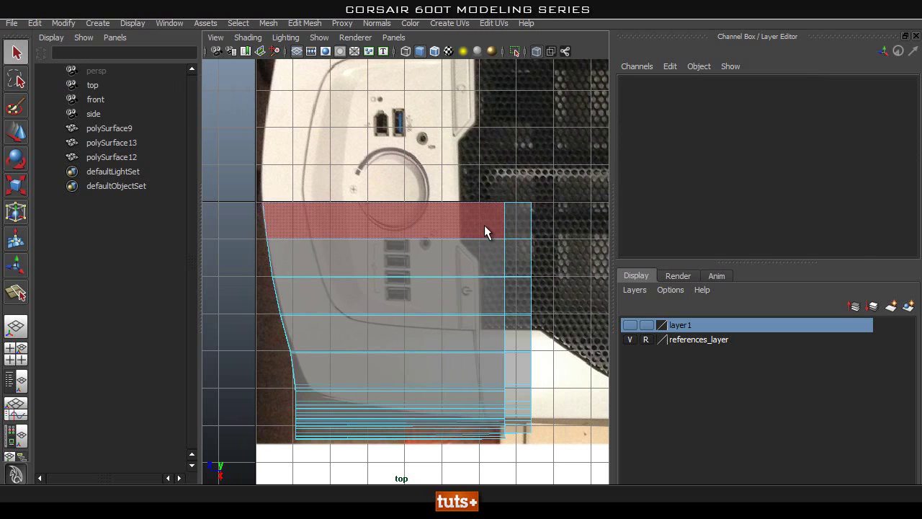
pyautogui.click(486, 222)
pyautogui.press('space')
pyautogui.moveTo(489, 246); pyautogui.dragTo(436, 246)
pyautogui.press('space')
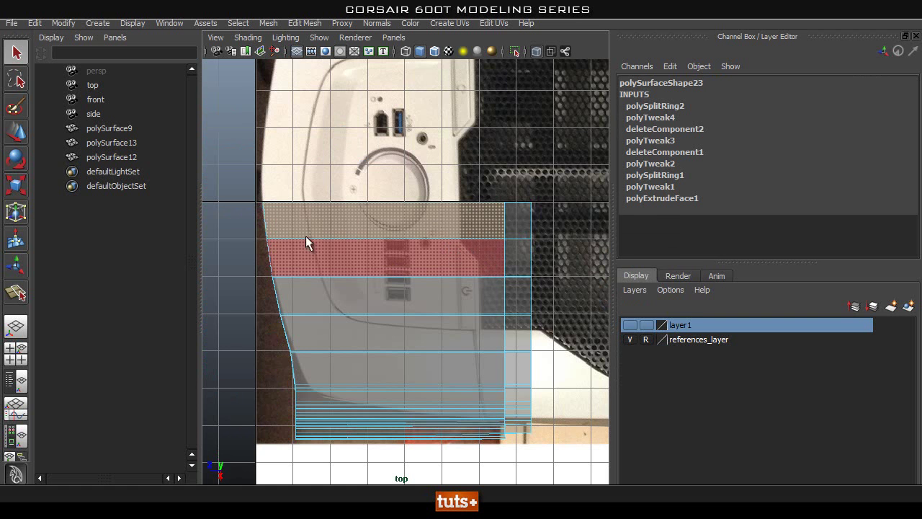
pyautogui.keyDown('alt'); pyautogui.moveTo(383, 158); pyautogui.dragTo(398, 215, button='middle'); pyautogui.keyUp('alt')
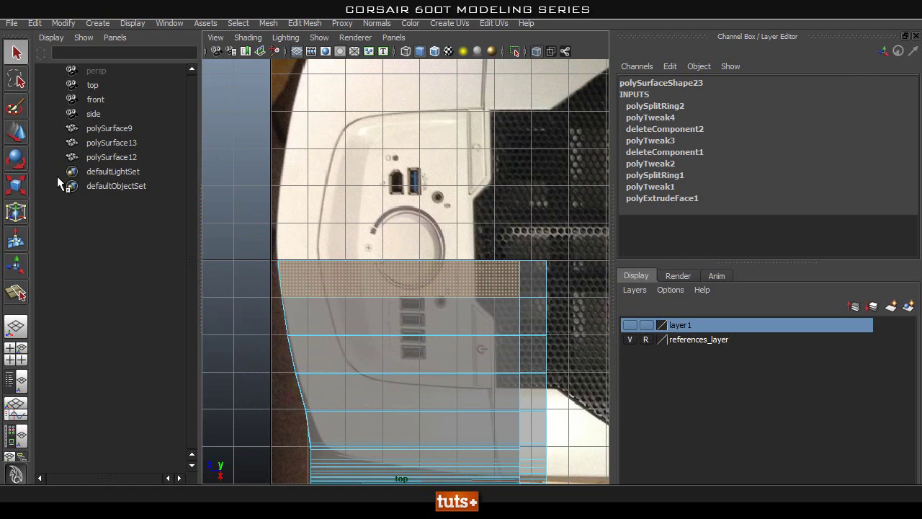
# - Set Center Z of the top camera's imagePlane3 to 0.63 to shift the reference image relative to the strip
pyautogui.click(102, 85)
pyautogui.click(99, 112)
pyautogui.click(103, 101)
pyautogui.click(112, 89)
pyautogui.click(103, 111)
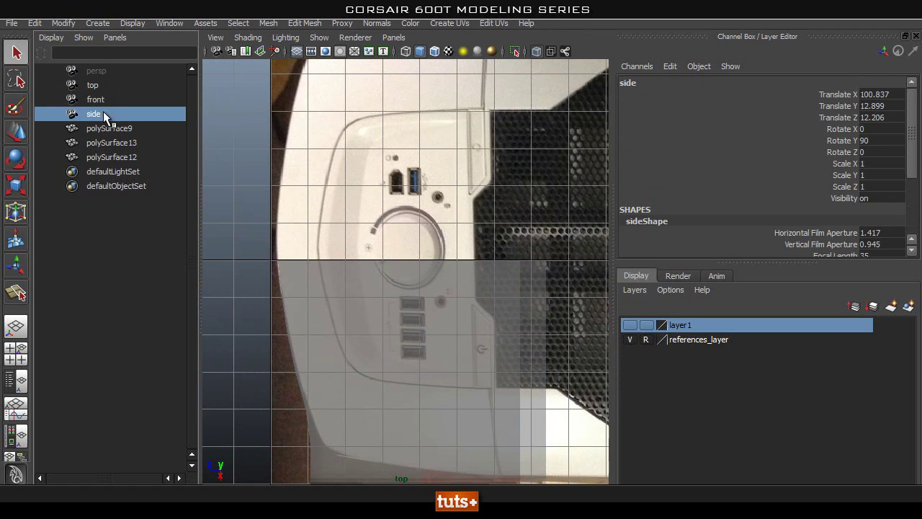
pyautogui.click(109, 86)
pyautogui.scroll(-3, 814, 234)
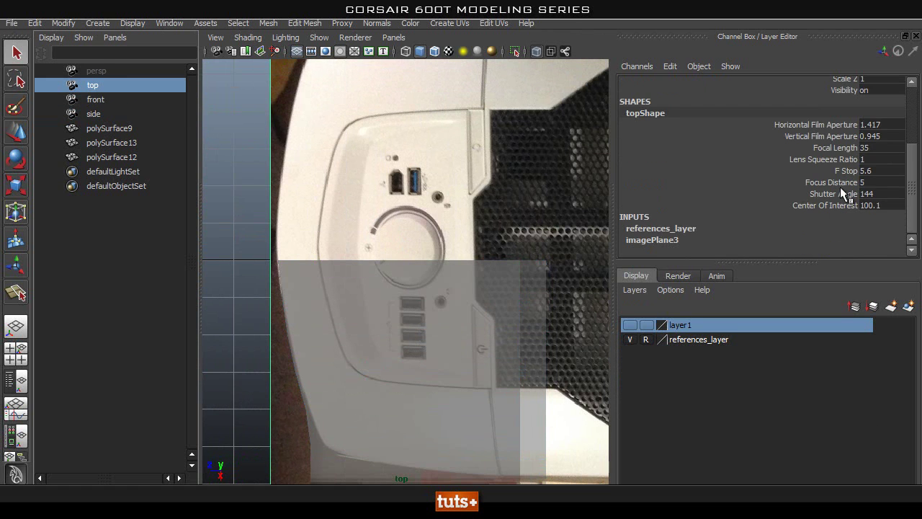
pyautogui.click(660, 240)
pyautogui.scroll(-5, 836, 202)
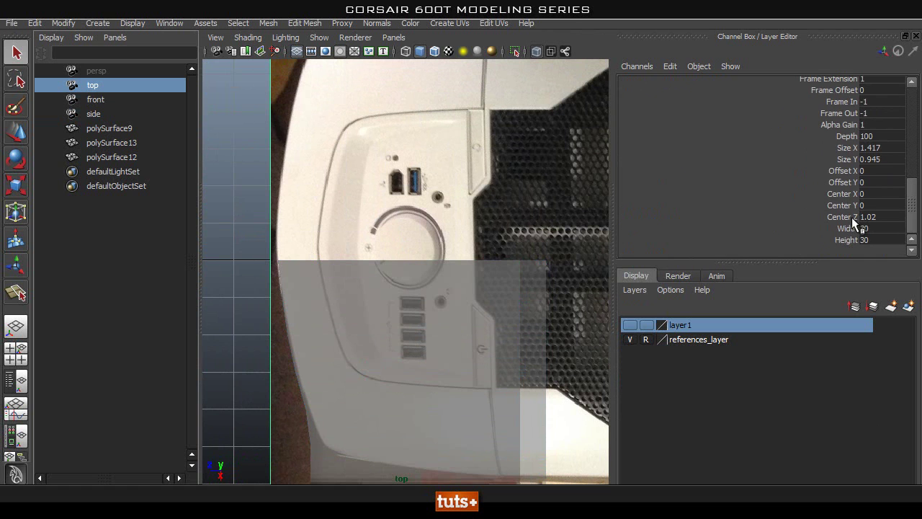
pyautogui.click(830, 194)
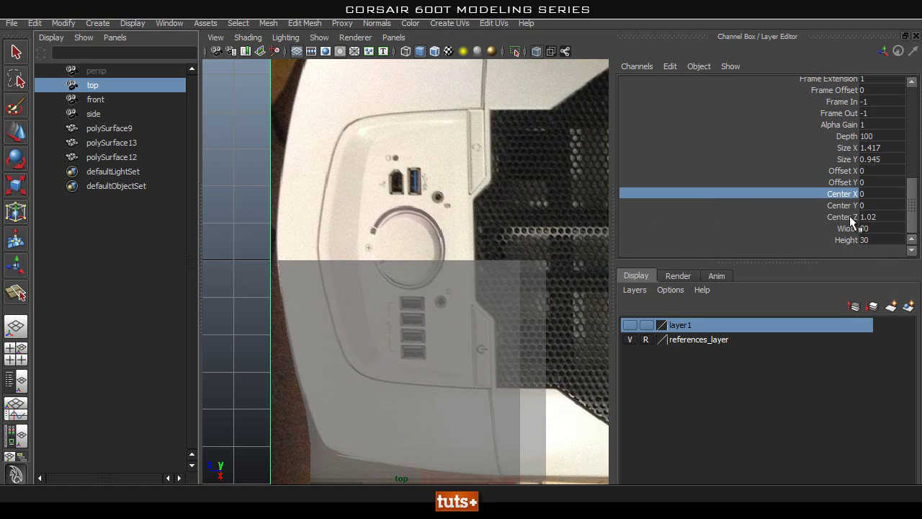
pyautogui.click(854, 217)
pyautogui.moveTo(433, 164); pyautogui.dragTo(404, 177, button='middle')
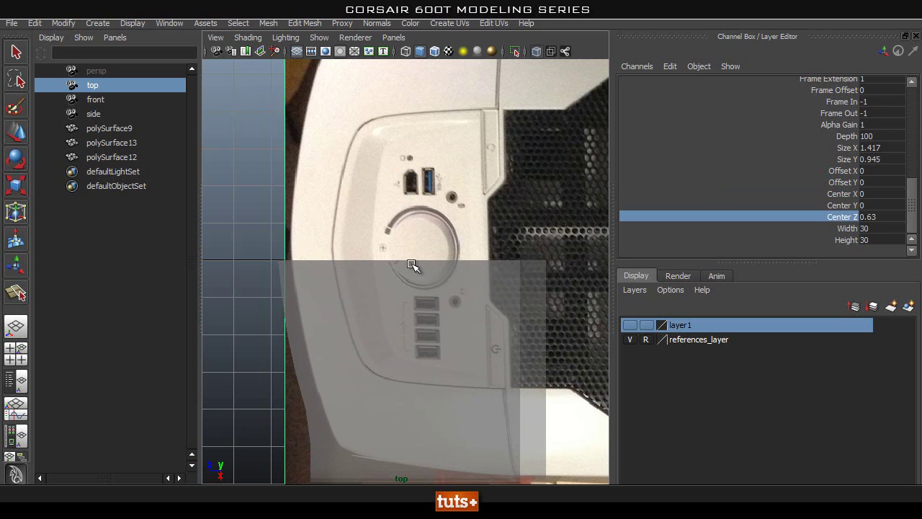
# - Cut polySurface13 with the Split Polygon tool along the control panel's outline, from the centre line to the inner lengthwise edge
pyautogui.moveTo(446, 256); pyautogui.dragTo(513, 272, button='right')
pyautogui.keyDown('shift'); pyautogui.moveTo(440, 311); pyautogui.dragTo(420, 241, button='right'); pyautogui.keyUp('shift')
pyautogui.click(336, 264)
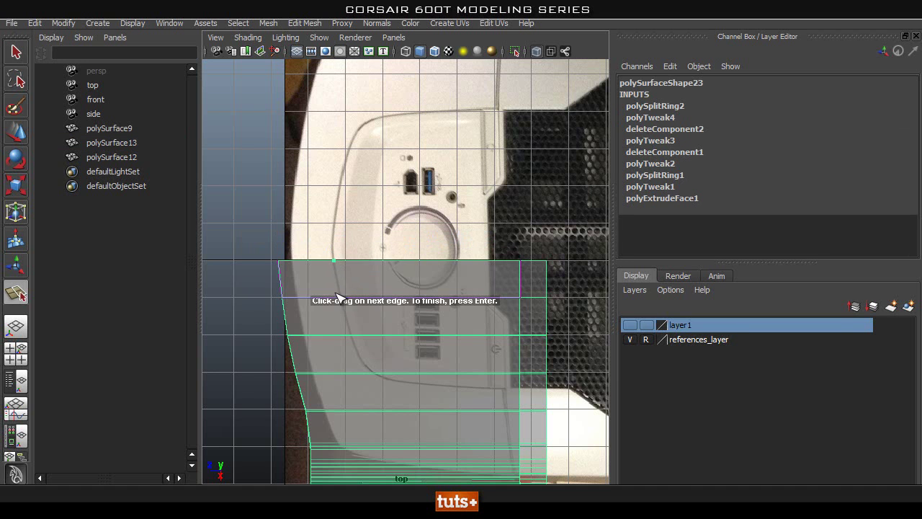
pyautogui.click(339, 297)
pyautogui.click(349, 335)
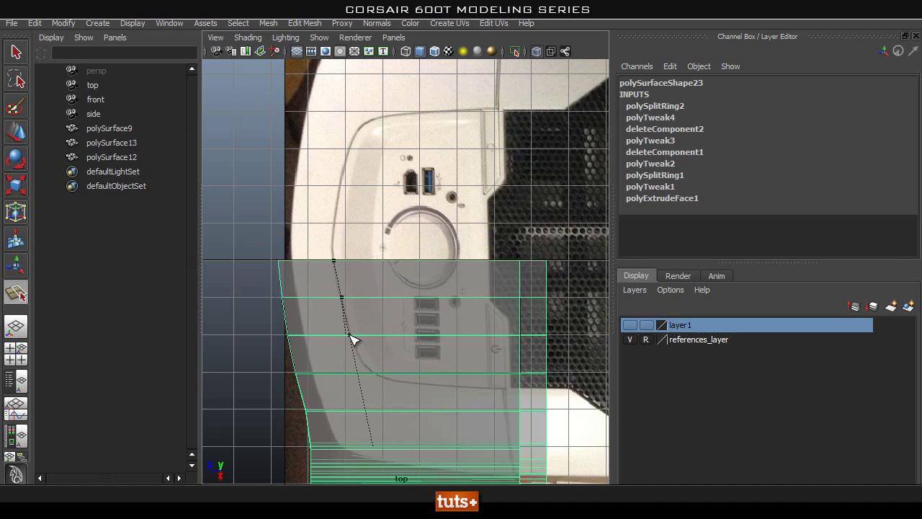
pyautogui.click(375, 374)
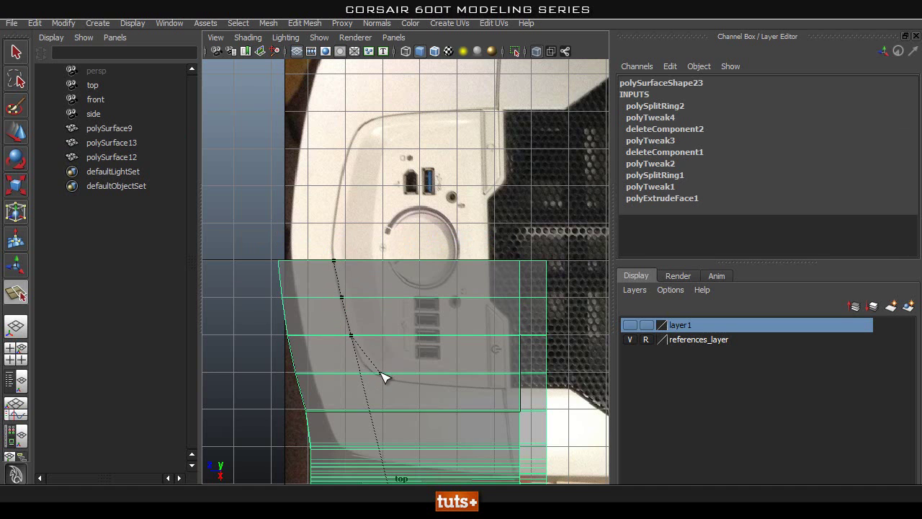
pyautogui.click(522, 402)
pyautogui.moveTo(522, 401); pyautogui.dragTo(525, 397)
pyautogui.press('Return')
# - Delete the faces enclosed by the control panel cut and check the opening in the perspective and top views
pyautogui.moveTo(467, 342); pyautogui.dragTo(466, 288, button='right')
pyautogui.click(467, 285)
pyautogui.keyDown('shift'); pyautogui.click(467, 317); pyautogui.keyUp('shift')
pyautogui.keyDown('shift'); pyautogui.click(469, 350); pyautogui.keyUp('shift')
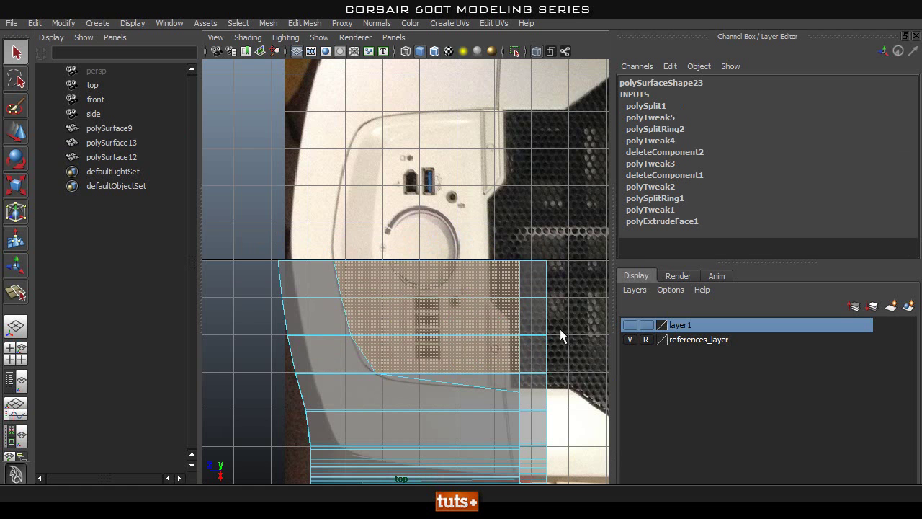
pyautogui.keyDown('shift'); pyautogui.click(506, 383); pyautogui.keyUp('shift')
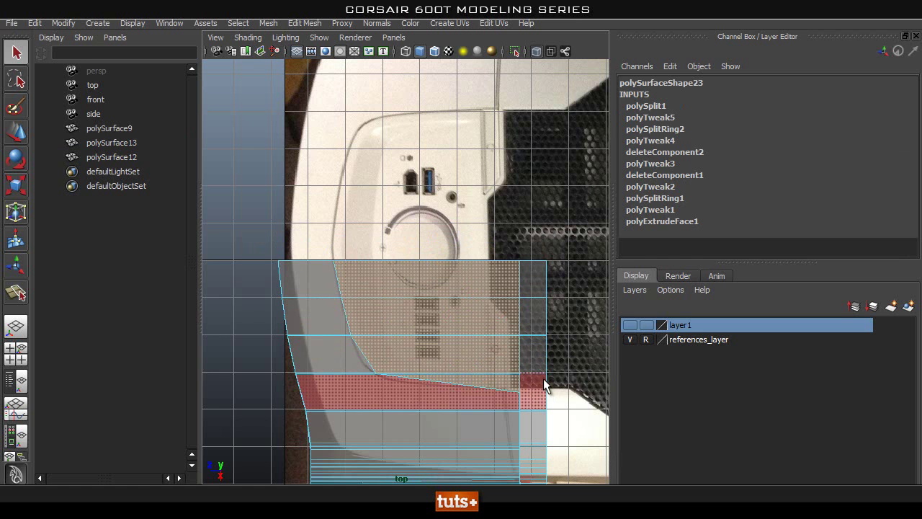
pyautogui.click(558, 378)
pyautogui.moveTo(425, 263); pyautogui.dragTo(482, 244, button='right')
pyautogui.press('space')
pyautogui.moveTo(422, 315); pyautogui.dragTo(421, 274)
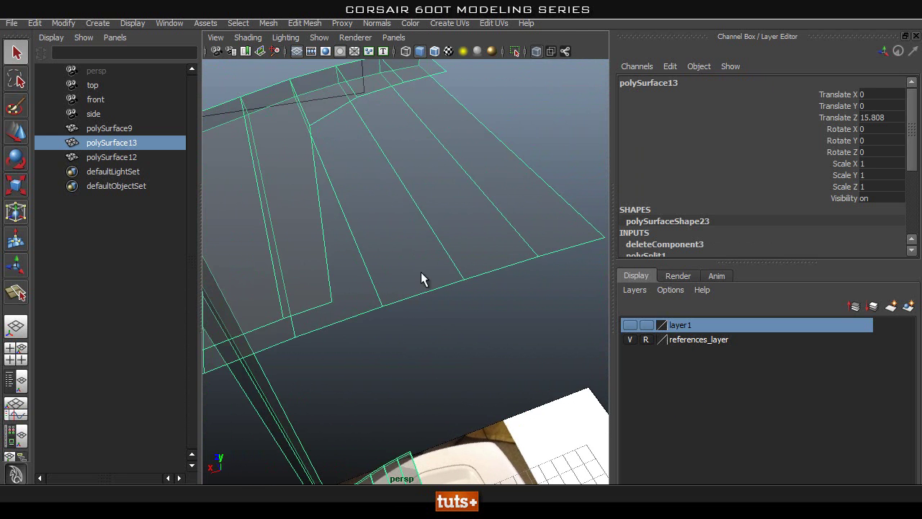
pyautogui.press('space')
pyautogui.moveTo(371, 242); pyautogui.dragTo(317, 234)
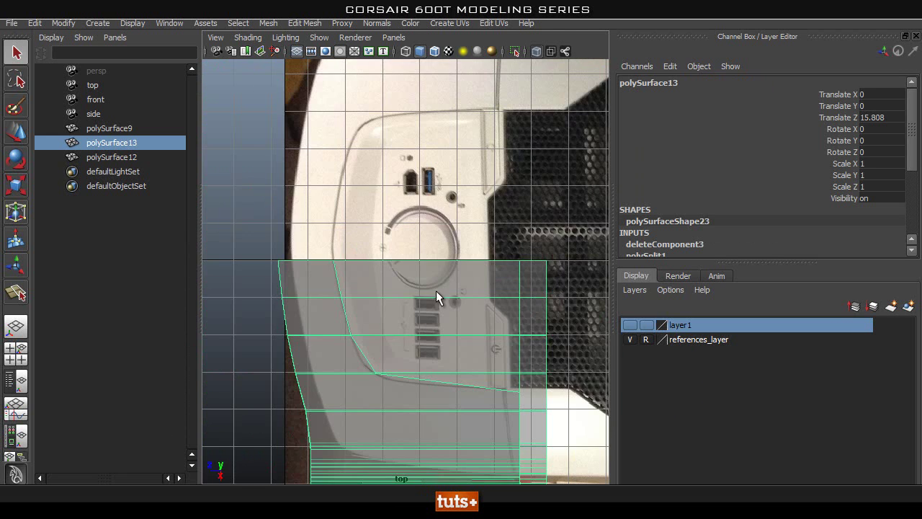
# - Try to split the strip's underlying faces along the same control panel outline in the top view
pyautogui.scroll(3, 293, 243)
pyautogui.keyDown('shift'); pyautogui.moveTo(418, 267); pyautogui.dragTo(436, 240, button='right'); pyautogui.keyUp('shift')
pyautogui.scroll(2, 320, 227)
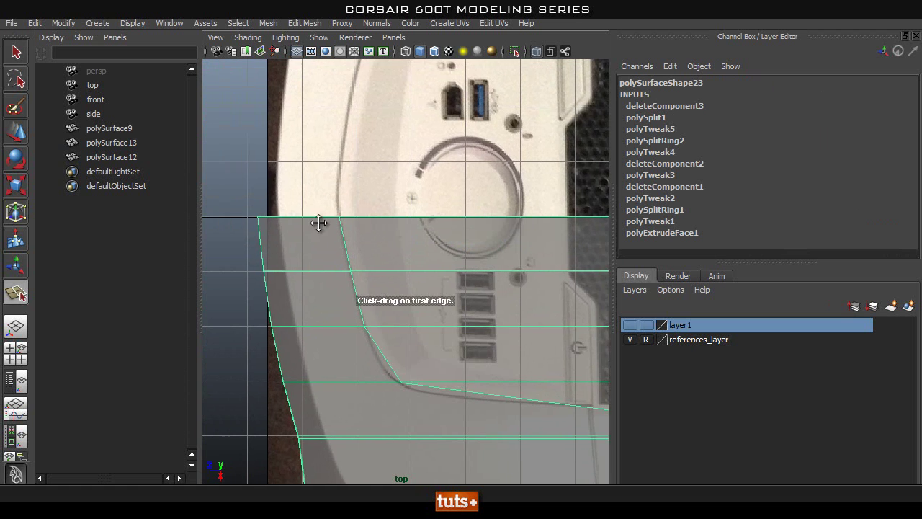
pyautogui.click(334, 214)
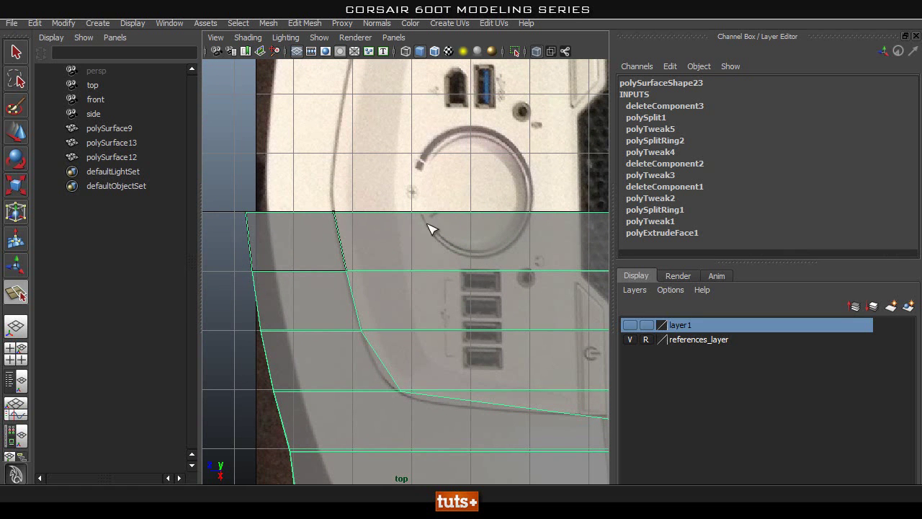
pyautogui.click(359, 220)
pyautogui.moveTo(336, 273); pyautogui.dragTo(385, 271)
pyautogui.moveTo(341, 330); pyautogui.dragTo(385, 329)
pyautogui.moveTo(383, 392)
pyautogui.mouseDown()
pyautogui.moveTo(409, 393)
pyautogui.moveTo(390, 394)
pyautogui.mouseUp()
pyautogui.keyDown('alt'); pyautogui.moveTo(463, 400); pyautogui.dragTo(349, 367, button='middle'); pyautogui.keyUp('alt')
pyautogui.moveTo(461, 384); pyautogui.dragTo(493, 389)
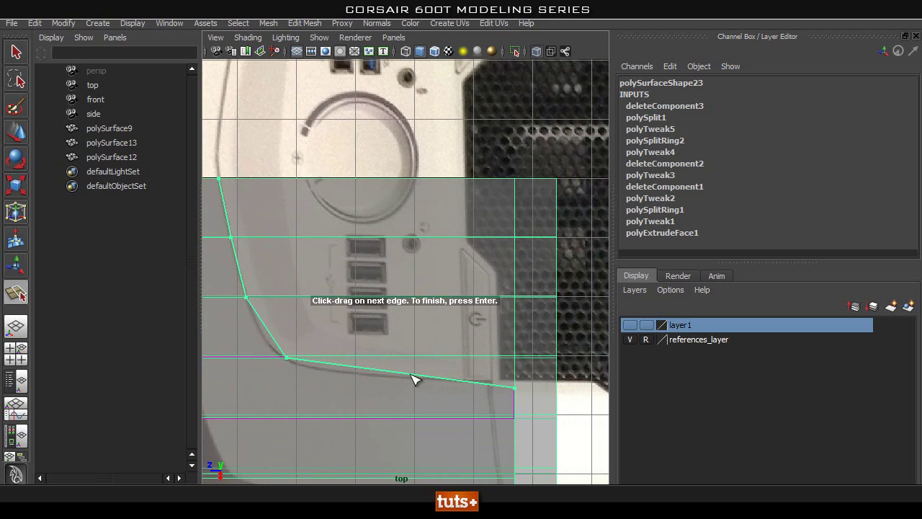
pyautogui.press('Return')
# - Select the underlying faces at the opening in face mode and examine in perspective whether the cut divides them
pyautogui.moveTo(383, 219); pyautogui.dragTo(384, 252, button='right')
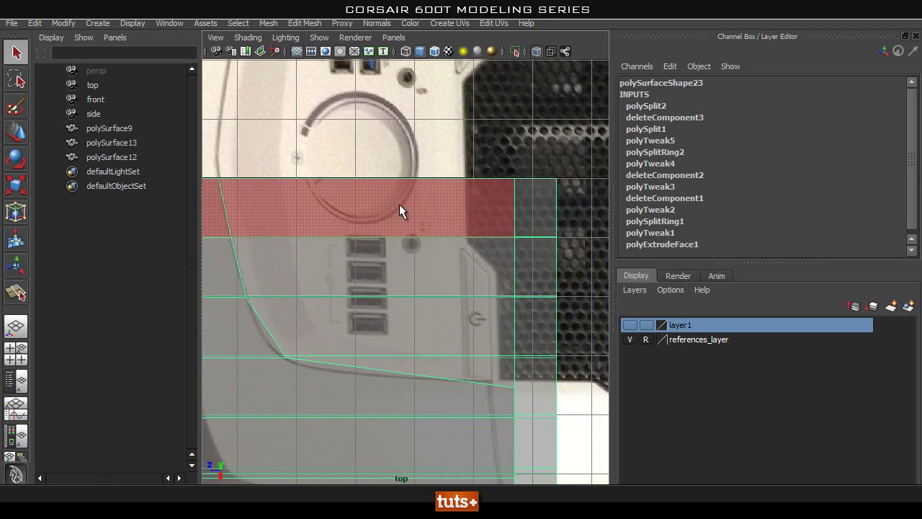
pyautogui.click(399, 204)
pyautogui.keyDown('shift'); pyautogui.click(400, 269); pyautogui.keyUp('shift')
pyautogui.keyDown('shift'); pyautogui.click(408, 312); pyautogui.keyUp('shift')
pyautogui.keyDown('alt'); pyautogui.moveTo(463, 281); pyautogui.dragTo(573, 254, button='middle'); pyautogui.keyUp('alt')
pyautogui.press('space')
pyautogui.moveTo(518, 269)
pyautogui.mouseDown()
pyautogui.moveTo(513, 231)
pyautogui.moveTo(497, 279)
pyautogui.moveTo(509, 284)
pyautogui.mouseUp()
pyautogui.click(413, 298)
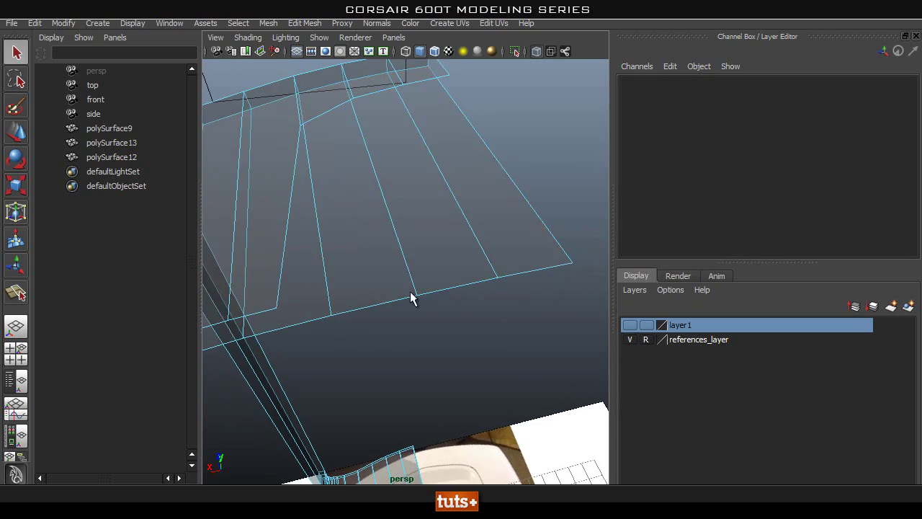
pyautogui.keyDown('alt'); pyautogui.moveTo(413, 299); pyautogui.dragTo(455, 327); pyautogui.keyUp('alt')
pyautogui.keyDown('alt'); pyautogui.moveTo(455, 328); pyautogui.dragTo(399, 252, button='right'); pyautogui.keyUp('alt')
pyautogui.keyDown('alt'); pyautogui.moveTo(399, 252); pyautogui.dragTo(414, 116, button='middle'); pyautogui.keyUp('alt')
pyautogui.keyDown('alt'); pyautogui.moveTo(432, 285); pyautogui.dragTo(444, 210, button='middle'); pyautogui.keyUp('alt')
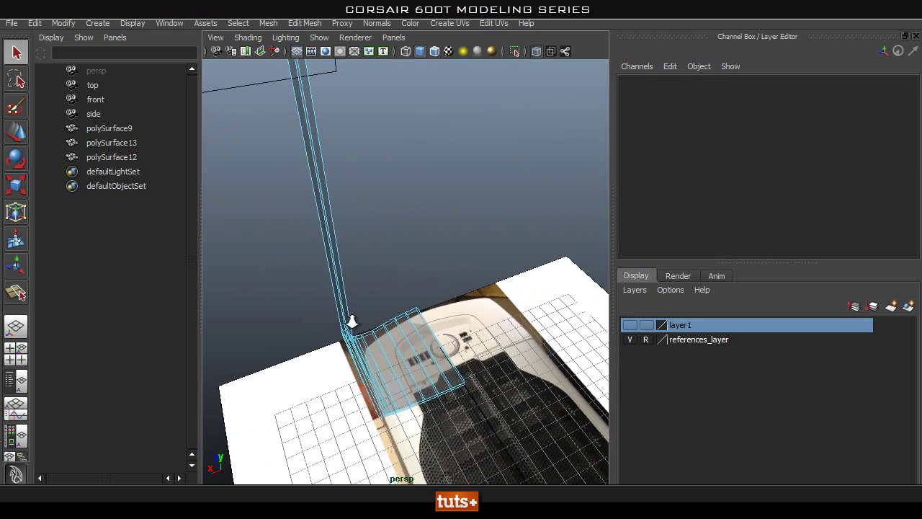
pyautogui.keyDown('alt'); pyautogui.moveTo(351, 324); pyautogui.dragTo(484, 378, button='right'); pyautogui.keyUp('alt')
pyautogui.keyDown('alt'); pyautogui.moveTo(428, 401); pyautogui.dragTo(438, 421); pyautogui.keyUp('alt')
pyautogui.keyDown('alt'); pyautogui.moveTo(440, 221); pyautogui.dragTo(452, 277); pyautogui.keyUp('alt')
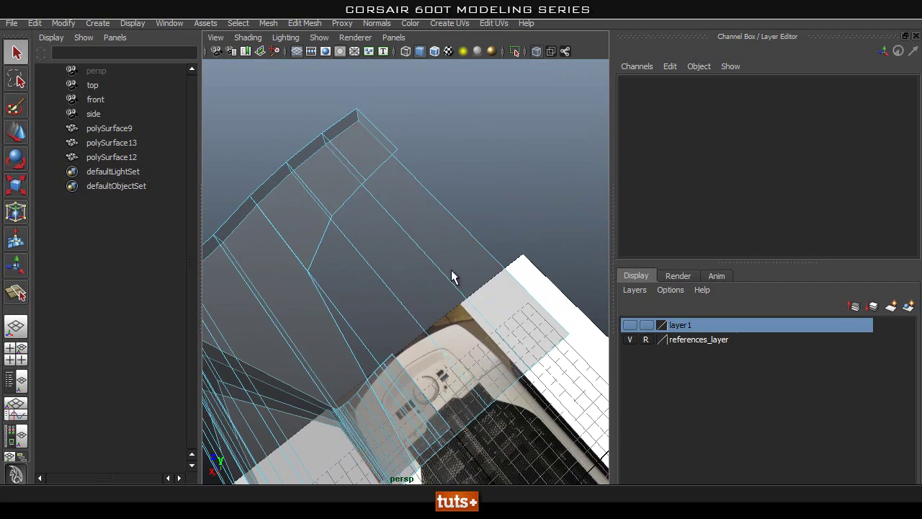
pyautogui.click(452, 271)
pyautogui.keyDown('alt'); pyautogui.moveTo(440, 198); pyautogui.dragTo(411, 194); pyautogui.keyUp('alt')
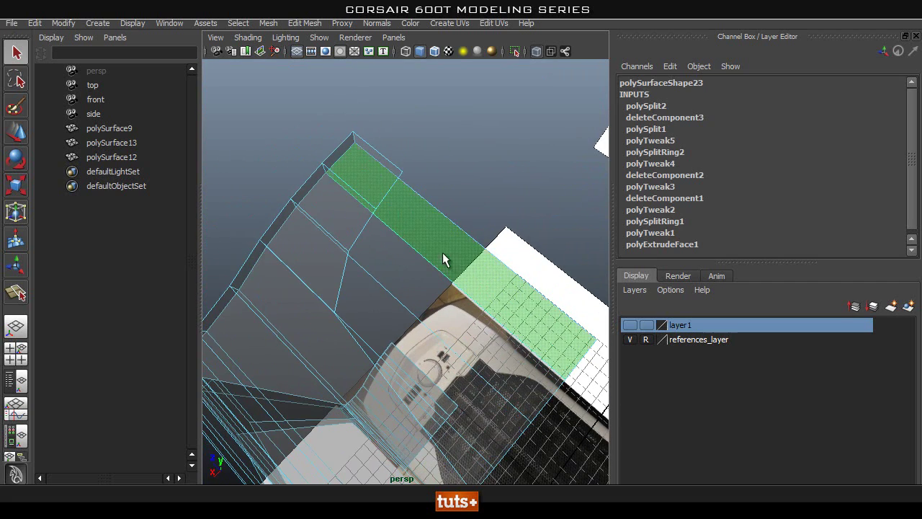
# - Split the underlying faces in the perspective view with a cut roughly following the opening, from the centre line to the lengthwise edge
pyautogui.keyDown('shift'); pyautogui.moveTo(437, 266); pyautogui.dragTo(493, 238, button='right'); pyautogui.keyUp('shift')
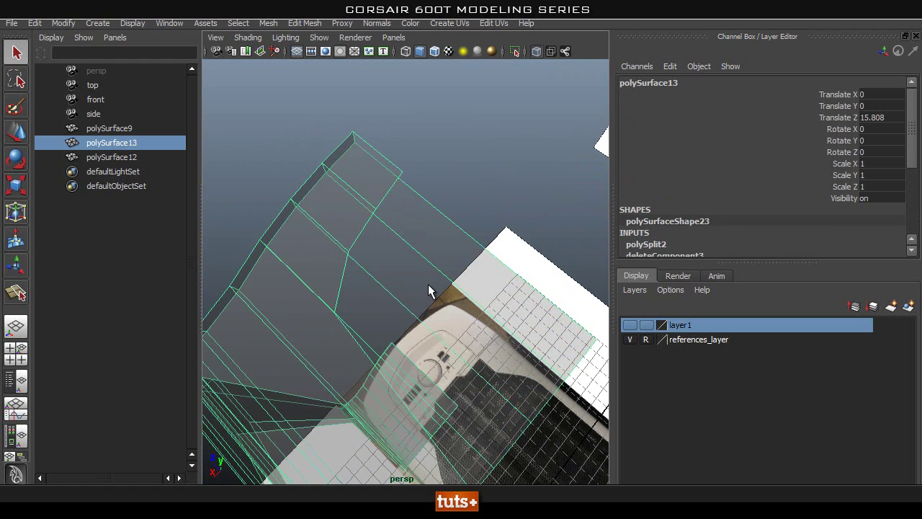
pyautogui.keyDown('shift'); pyautogui.moveTo(429, 286); pyautogui.dragTo(406, 242, button='right'); pyautogui.keyUp('shift')
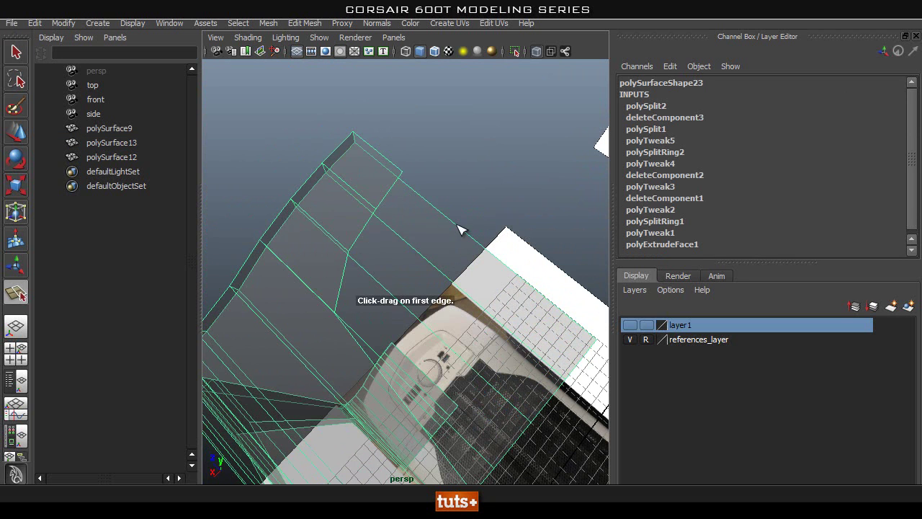
pyautogui.click(446, 224)
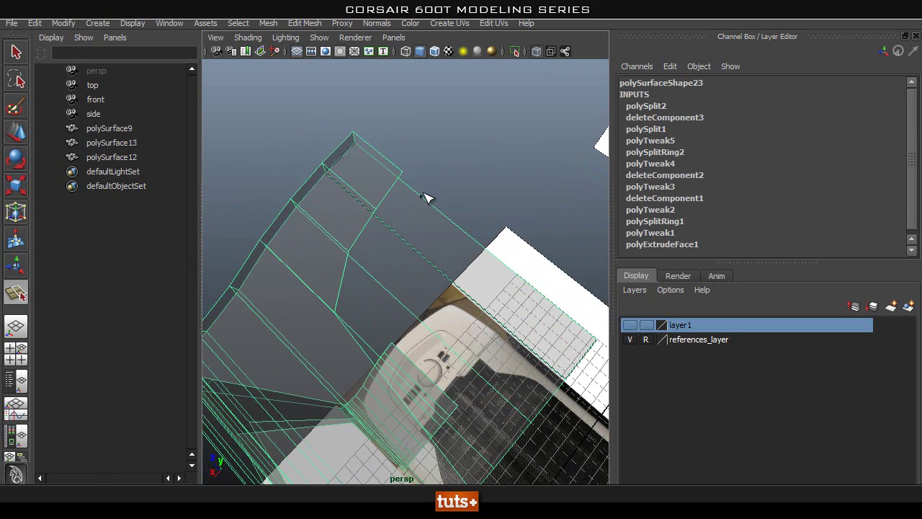
pyautogui.click(419, 195)
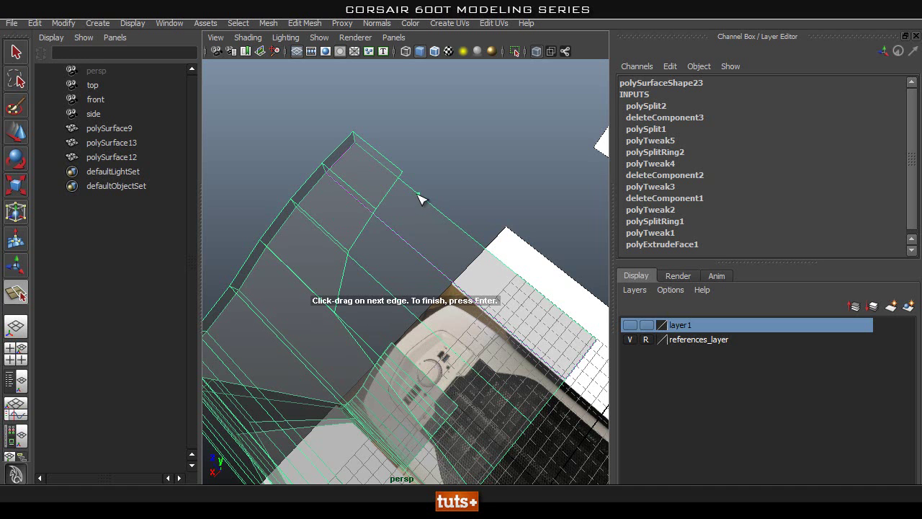
pyautogui.moveTo(394, 233); pyautogui.dragTo(399, 244)
pyautogui.moveTo(375, 288); pyautogui.dragTo(375, 294)
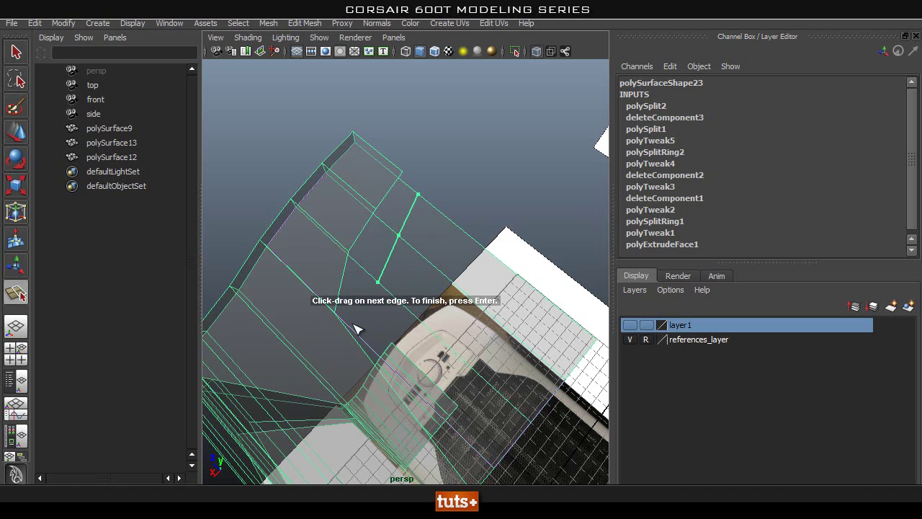
pyautogui.moveTo(356, 332); pyautogui.dragTo(361, 338)
pyautogui.moveTo(435, 431)
pyautogui.mouseDown()
pyautogui.moveTo(452, 428)
pyautogui.moveTo(442, 434)
pyautogui.mouseUp()
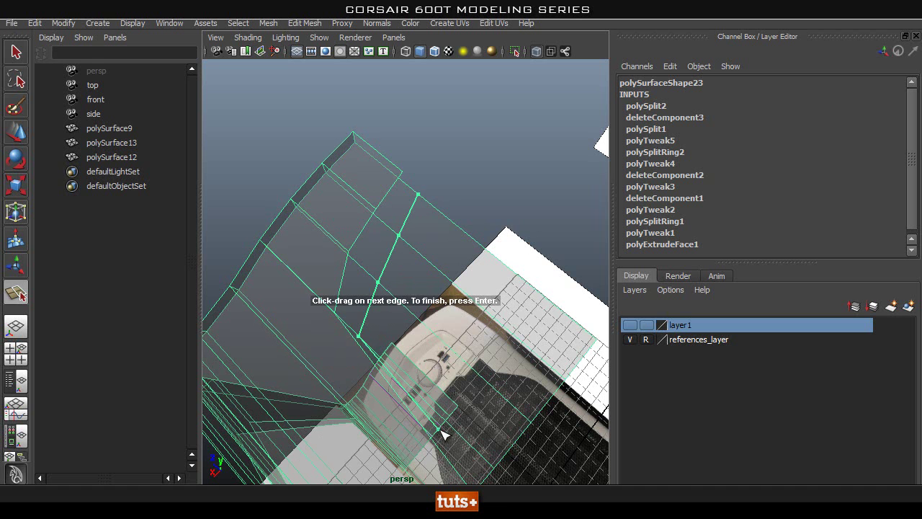
pyautogui.press('Return')
# - Move the first two vertices of the new cut, starting at the centre line, onto the opening's edge in the top view
pyautogui.press('space')
pyautogui.moveTo(431, 272); pyautogui.dragTo(386, 275)
pyautogui.scroll(-4, 436, 235)
pyautogui.keyDown('alt'); pyautogui.moveTo(436, 235); pyautogui.dragTo(377, 204, button='middle'); pyautogui.keyUp('alt')
pyautogui.scroll(1, 301, 160)
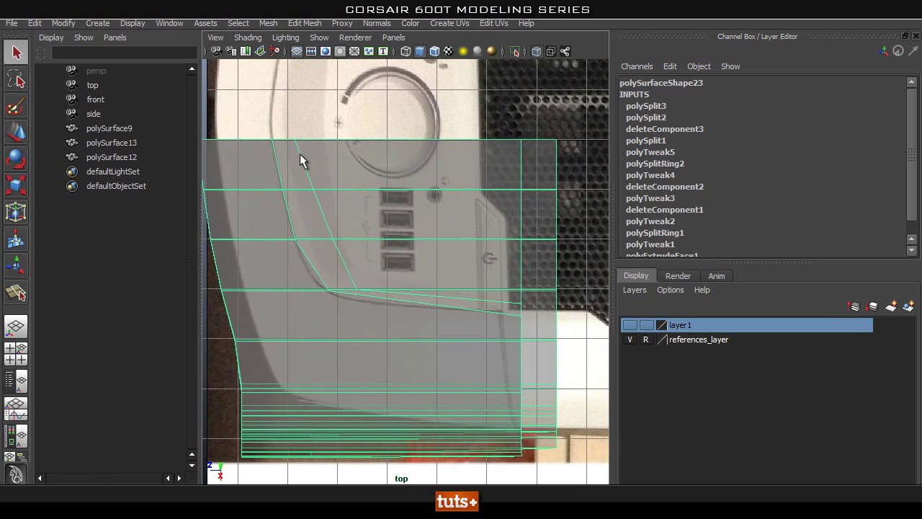
pyautogui.scroll(2, 389, 198)
pyautogui.moveTo(402, 203); pyautogui.dragTo(333, 189, button='right')
pyautogui.moveTo(377, 132); pyautogui.dragTo(355, 162)
pyautogui.press('w')
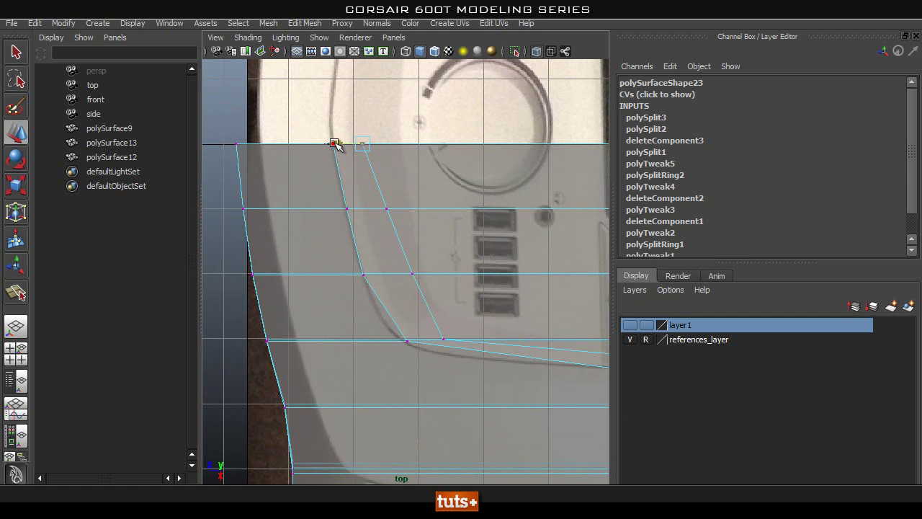
pyautogui.click(385, 209)
pyautogui.moveTo(336, 209); pyautogui.dragTo(339, 210, button='middle')
# - Move the cut's remaining vertices along the curve, at the corner and on the lengthwise edge onto the control panel opening's outline
pyautogui.click(409, 275)
pyautogui.moveTo(388, 276); pyautogui.dragTo(364, 279, button='middle')
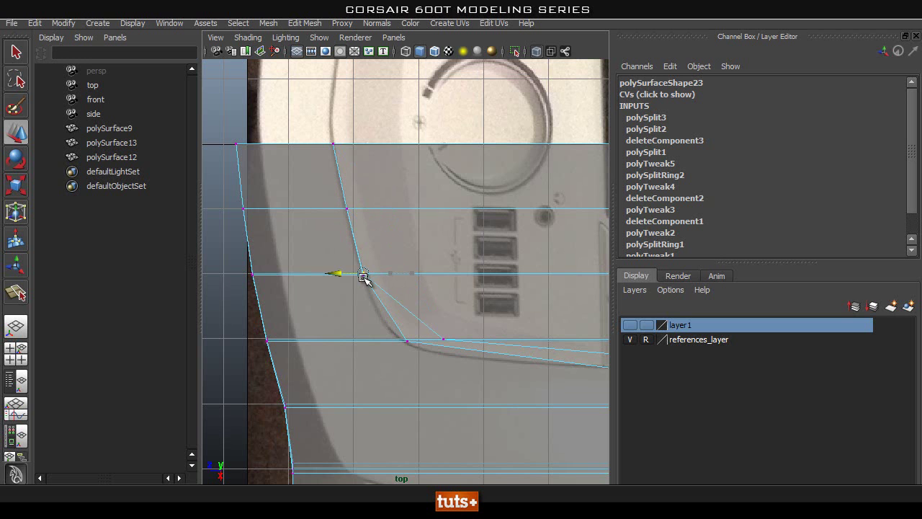
pyautogui.click(445, 339)
pyautogui.moveTo(391, 344); pyautogui.dragTo(410, 343, button='middle')
pyautogui.keyDown('alt'); pyautogui.moveTo(505, 346); pyautogui.dragTo(301, 264, button='middle'); pyautogui.keyUp('alt')
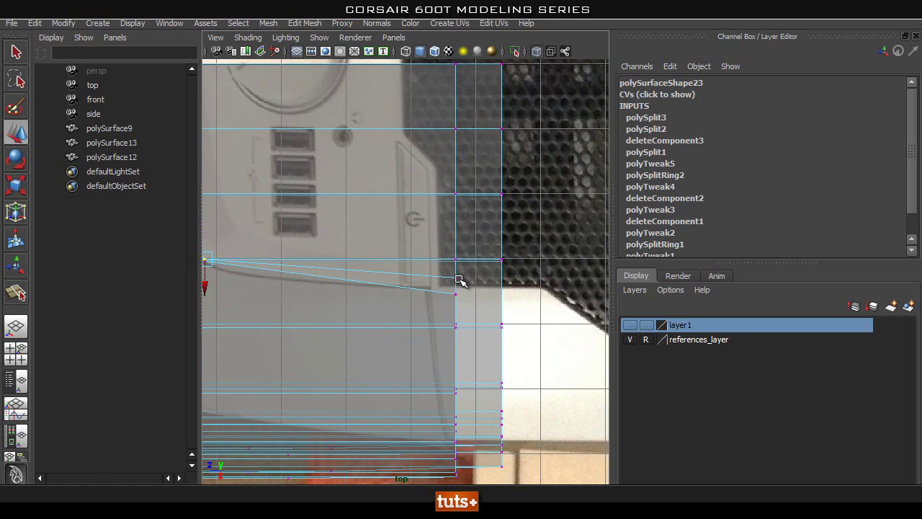
pyautogui.moveTo(455, 301); pyautogui.dragTo(455, 296, button='middle')
# - Delete the underlying faces enclosed by the aligned cut and return polySurface13 to object mode
pyautogui.press('space')
pyautogui.moveTo(441, 278); pyautogui.dragTo(445, 246)
pyautogui.keyDown('alt'); pyautogui.moveTo(445, 246); pyautogui.dragTo(487, 246); pyautogui.keyUp('alt')
pyautogui.press('q')
pyautogui.moveTo(475, 215); pyautogui.dragTo(478, 231, button='right')
pyautogui.moveTo(477, 223); pyautogui.dragTo(346, 297)
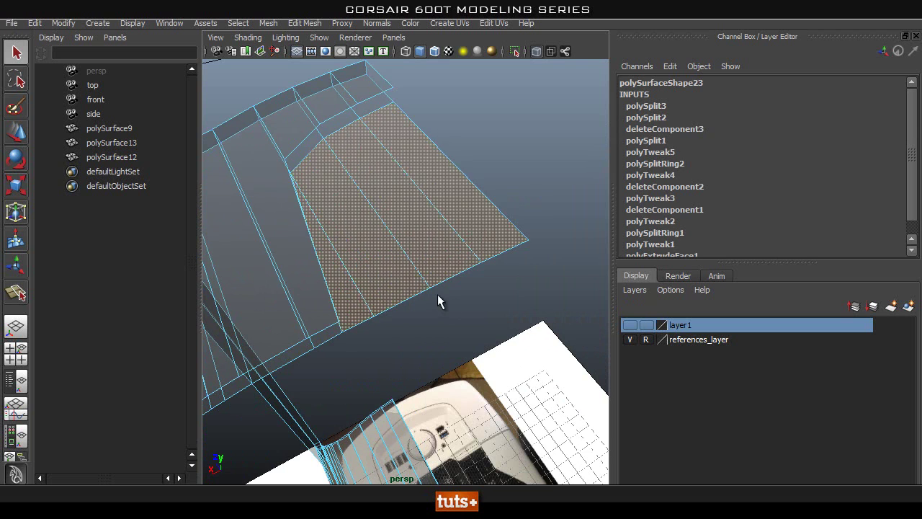
pyautogui.press('Delete')
pyautogui.moveTo(427, 263)
pyautogui.keyDown('alt'); pyautogui.mouseDown()
pyautogui.moveTo(579, 224)
pyautogui.moveTo(396, 230)
pyautogui.moveTo(496, 259)
pyautogui.moveTo(426, 265)
pyautogui.mouseUp(); pyautogui.keyUp('alt')
pyautogui.moveTo(422, 256); pyautogui.dragTo(466, 240, button='right')
pyautogui.click(415, 275)
# - Turn off X-ray display in the perspective view and inspect the shaded strip from several sides
pyautogui.keyDown('alt'); pyautogui.moveTo(415, 275); pyautogui.dragTo(476, 116); pyautogui.keyUp('alt')
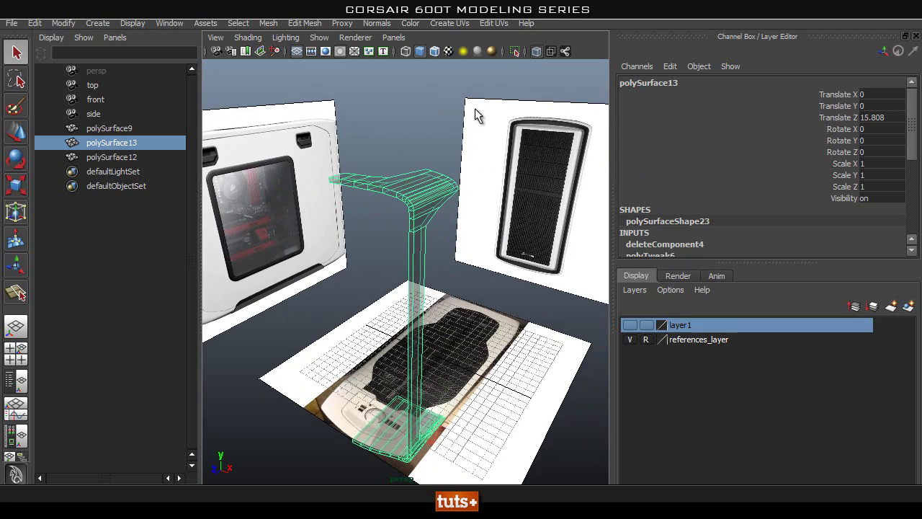
pyautogui.click(536, 51)
pyautogui.keyDown('alt'); pyautogui.moveTo(515, 193); pyautogui.dragTo(412, 190); pyautogui.keyUp('alt')
pyautogui.moveTo(411, 190); pyautogui.dragTo(469, 170, button='right')
pyautogui.keyDown('alt'); pyautogui.moveTo(469, 171); pyautogui.dragTo(423, 212); pyautogui.keyUp('alt')
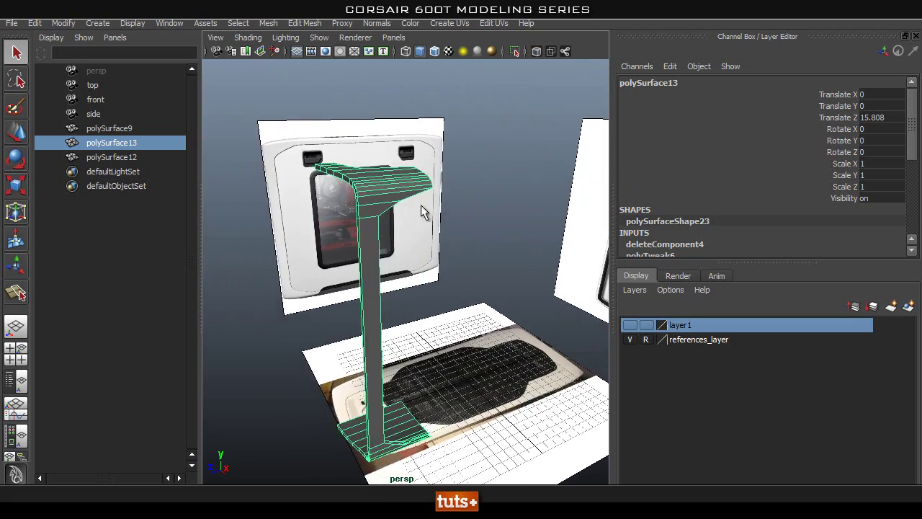
pyautogui.keyDown('alt'); pyautogui.moveTo(322, 236); pyautogui.dragTo(444, 194); pyautogui.keyUp('alt')
pyautogui.keyDown('alt'); pyautogui.moveTo(469, 276); pyautogui.dragTo(346, 268); pyautogui.keyUp('alt')
pyautogui.keyDown('alt'); pyautogui.moveTo(369, 267); pyautogui.dragTo(383, 239, button='right'); pyautogui.keyUp('alt')
pyautogui.keyDown('alt'); pyautogui.moveTo(383, 238); pyautogui.dragTo(405, 234, button='middle'); pyautogui.keyUp('alt')
pyautogui.keyDown('alt'); pyautogui.moveTo(404, 235); pyautogui.dragTo(425, 232); pyautogui.keyUp('alt')
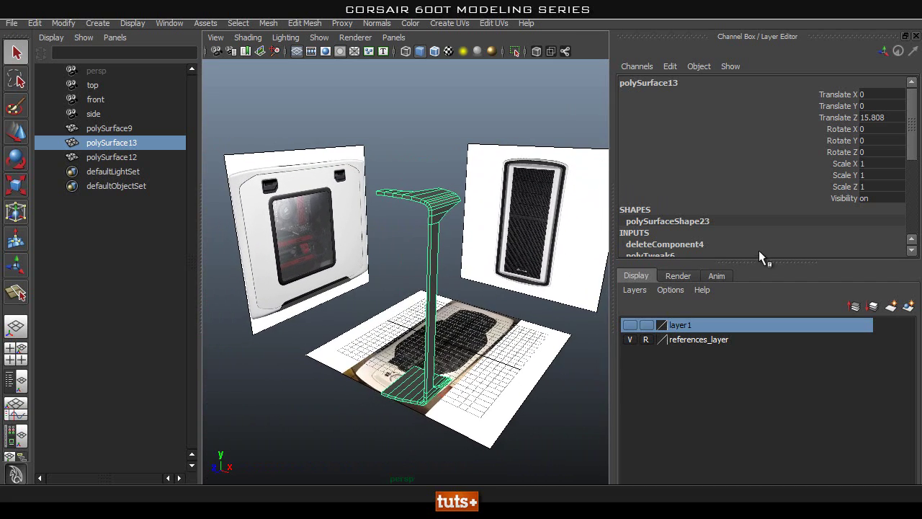